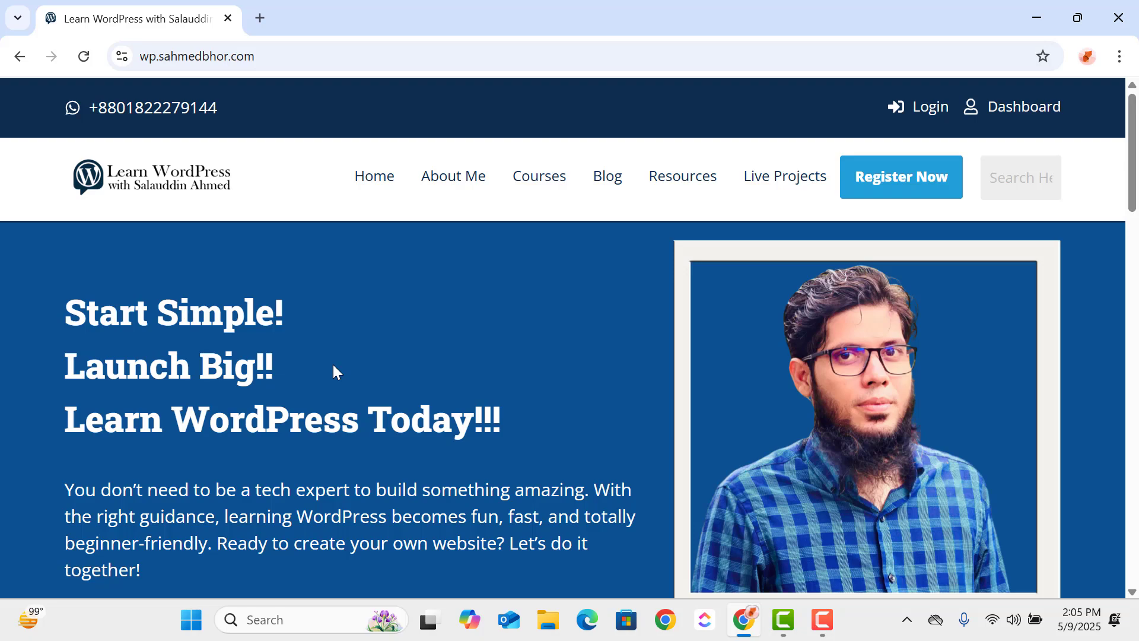
- Open the "WordPress for Absolute Beginners" course page and review its overview, learning points and requirements
scroll(514, 364, "down", 15)
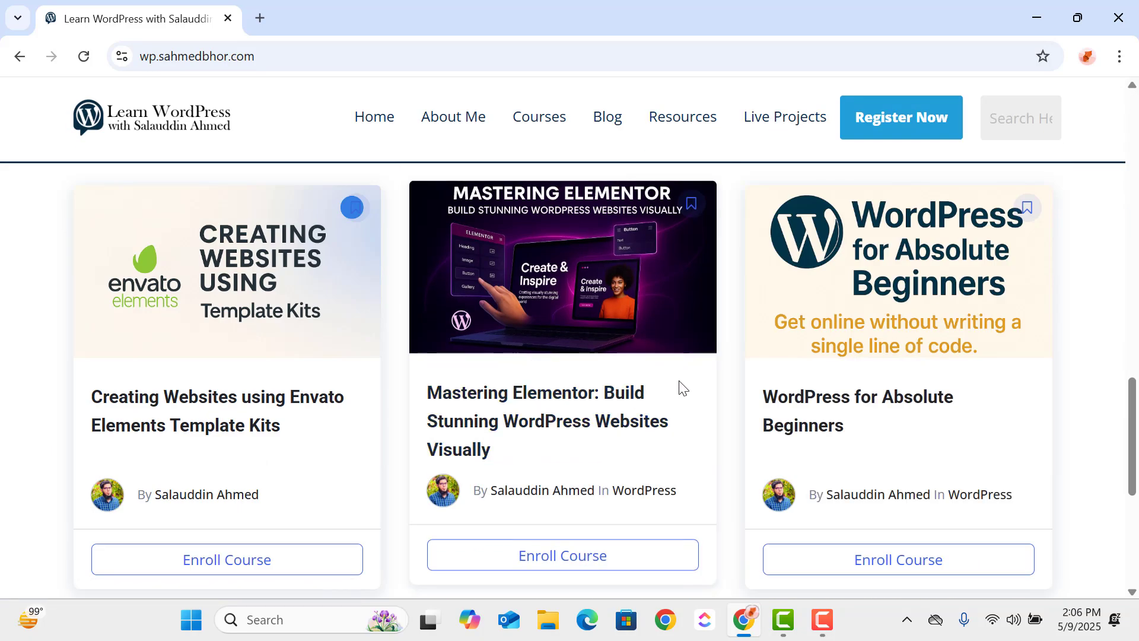
left_click(805, 399)
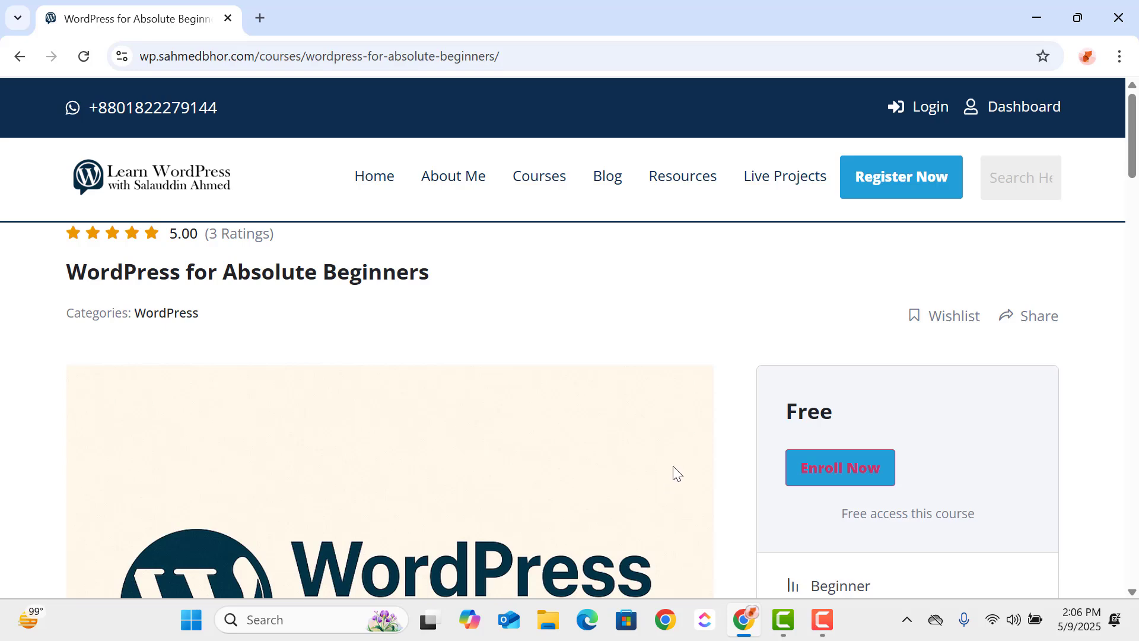
scroll(579, 419, "down", 10)
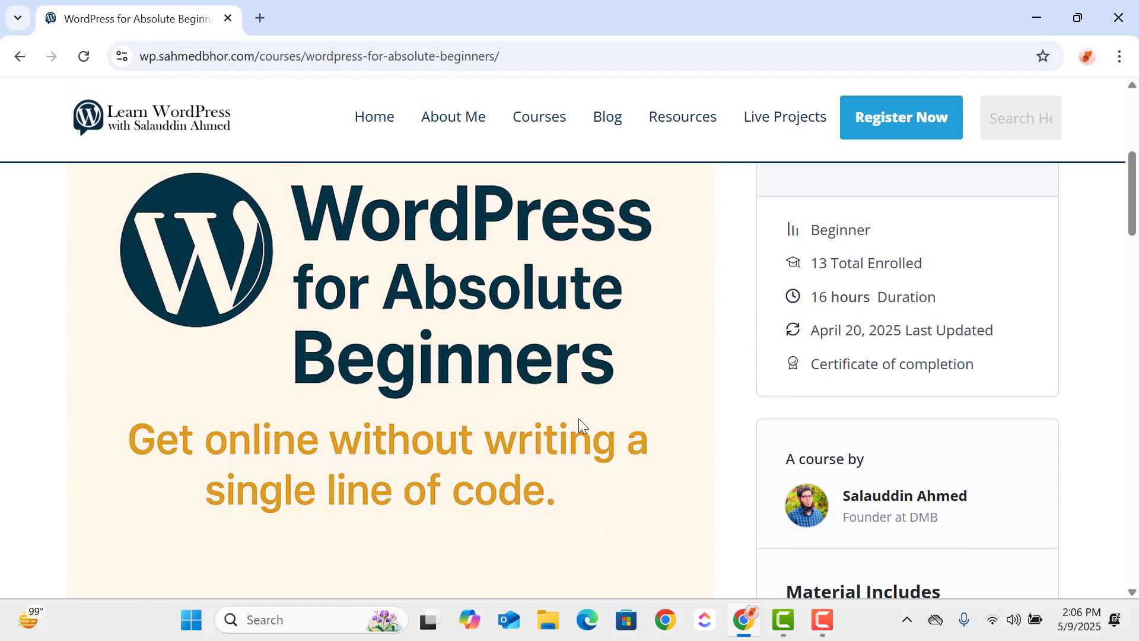
scroll(579, 419, "down", 1)
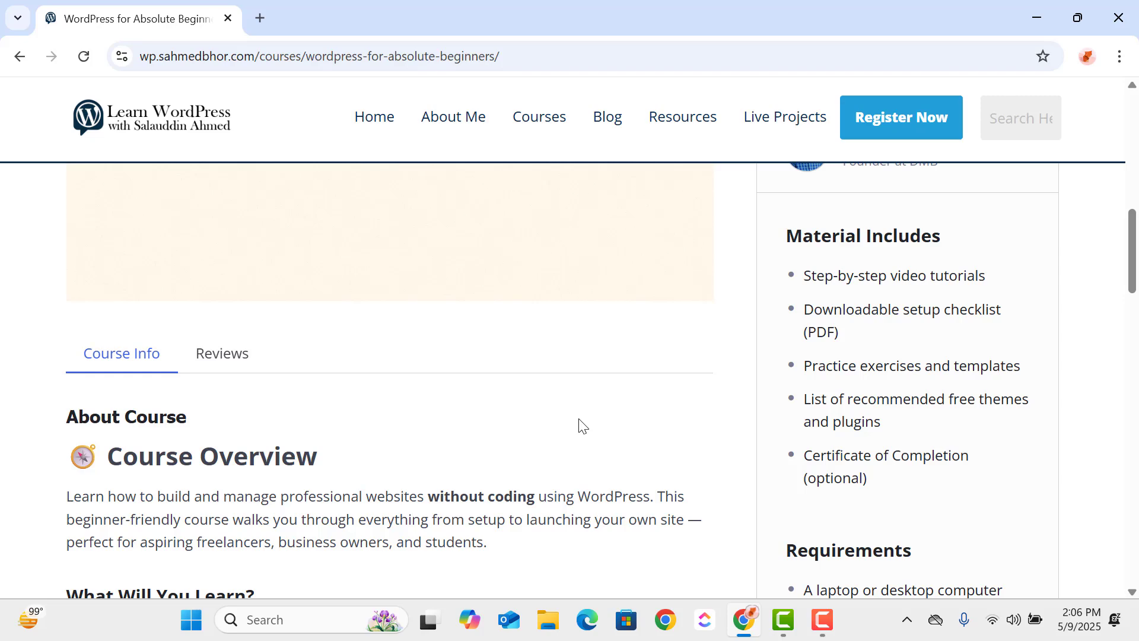
scroll(580, 420, "down", 3)
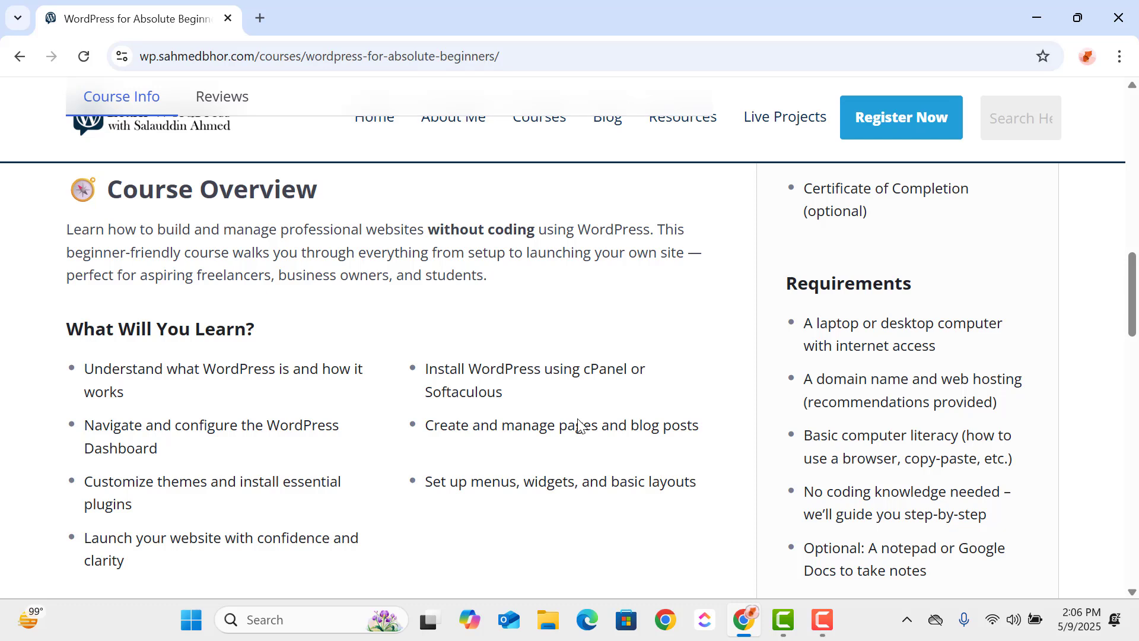
- Search the web for "xampp download" in a new tab and open the Apache Friends Download XAMPP page
left_click(261, 20)
type("xa")
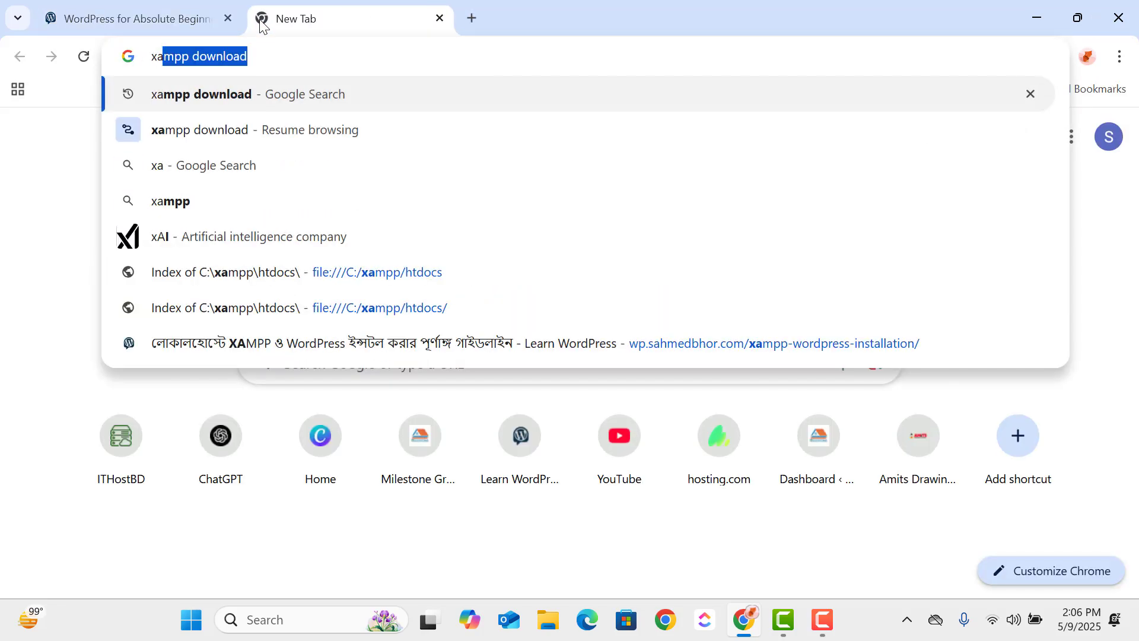
key("Return")
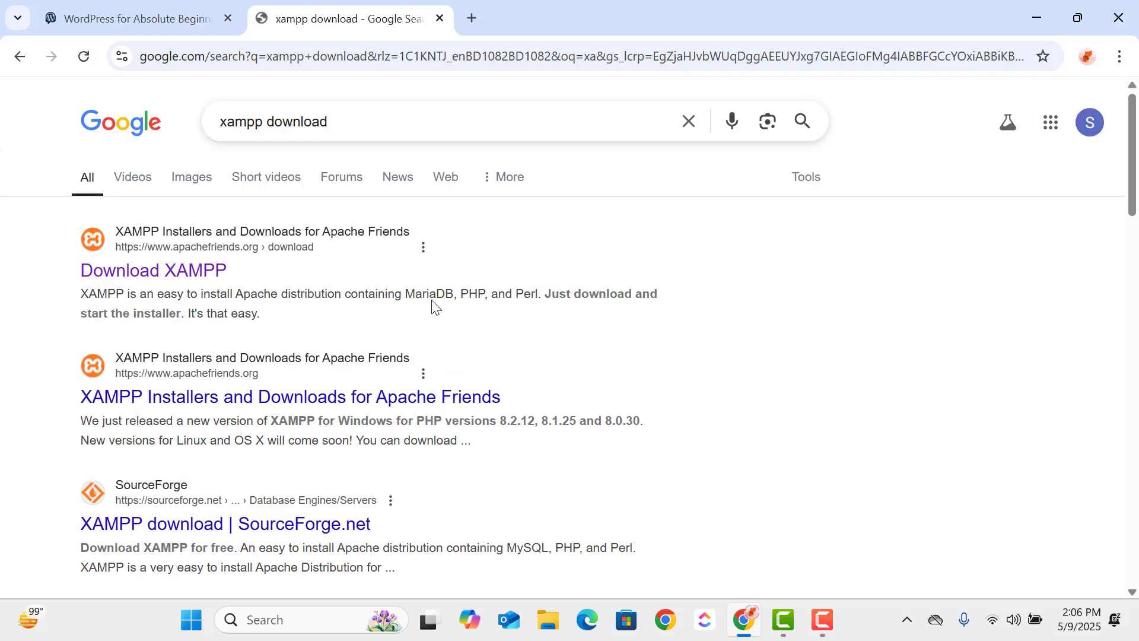
left_click(179, 268)
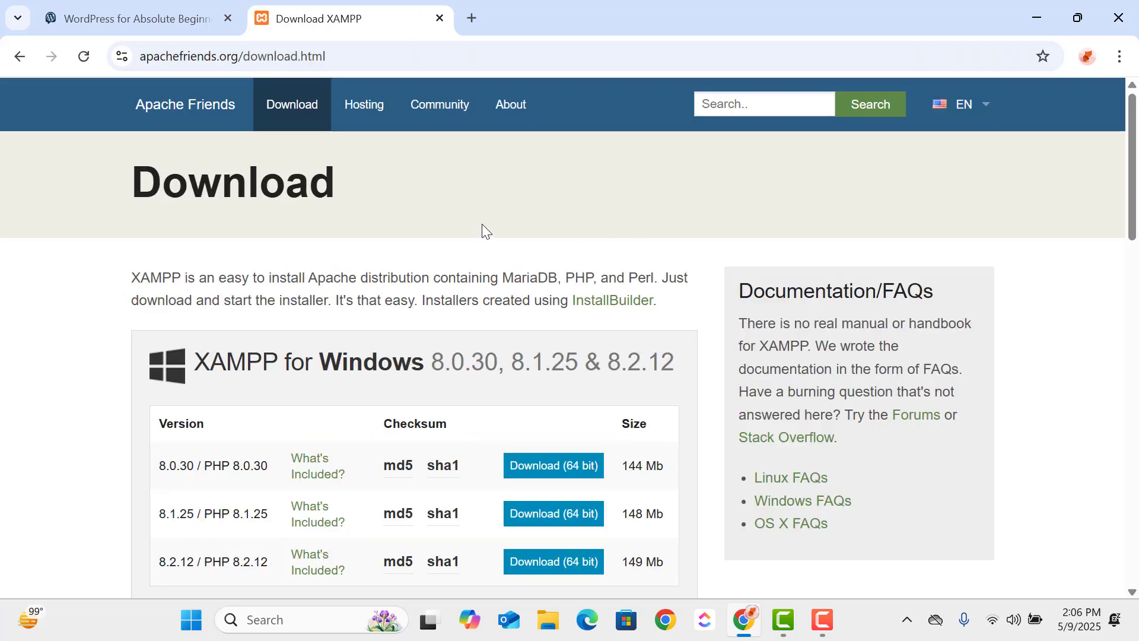
- Look through the XAMPP installers for each operating system and start downloading the 64-bit 8.0.30 version for Windows
scroll(553, 287, "down", 1)
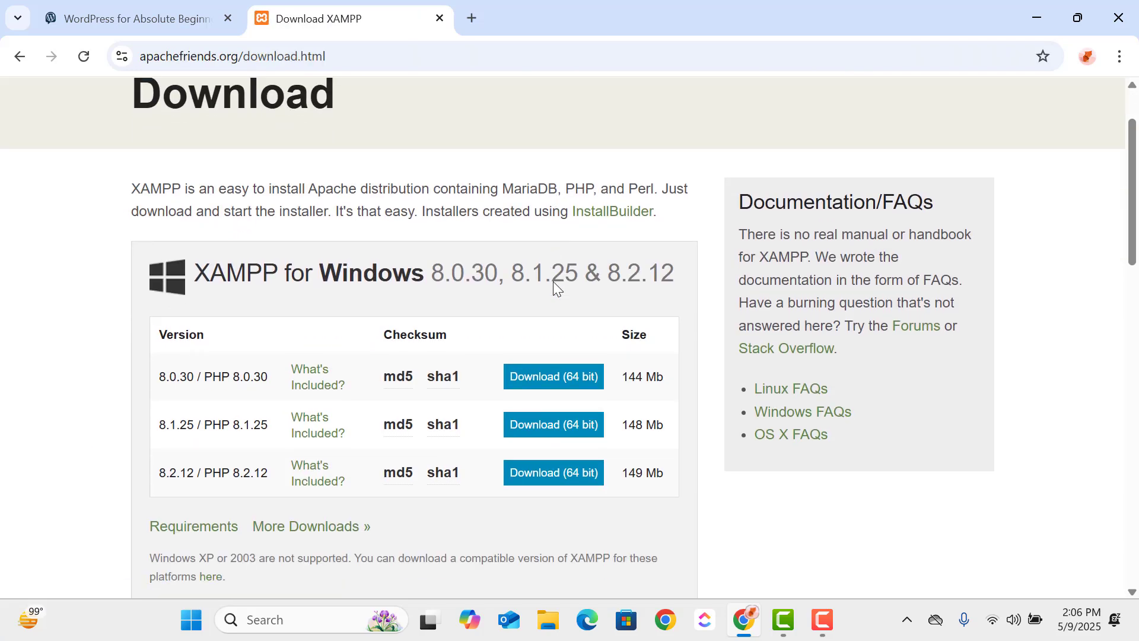
scroll(553, 281, "down", 2)
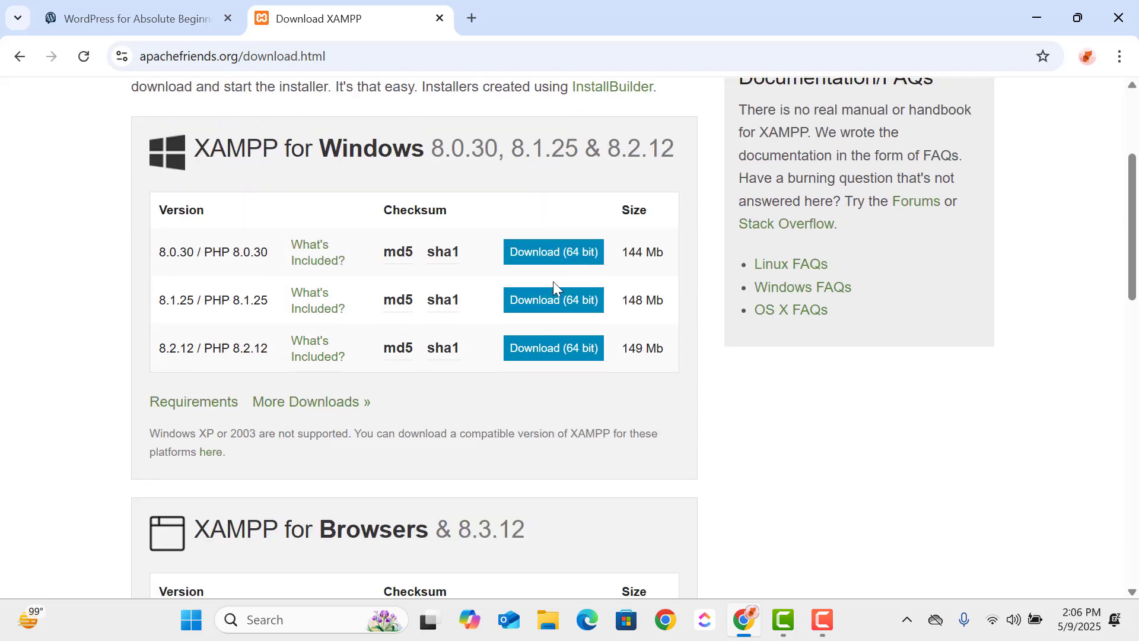
scroll(473, 294, "down", 4)
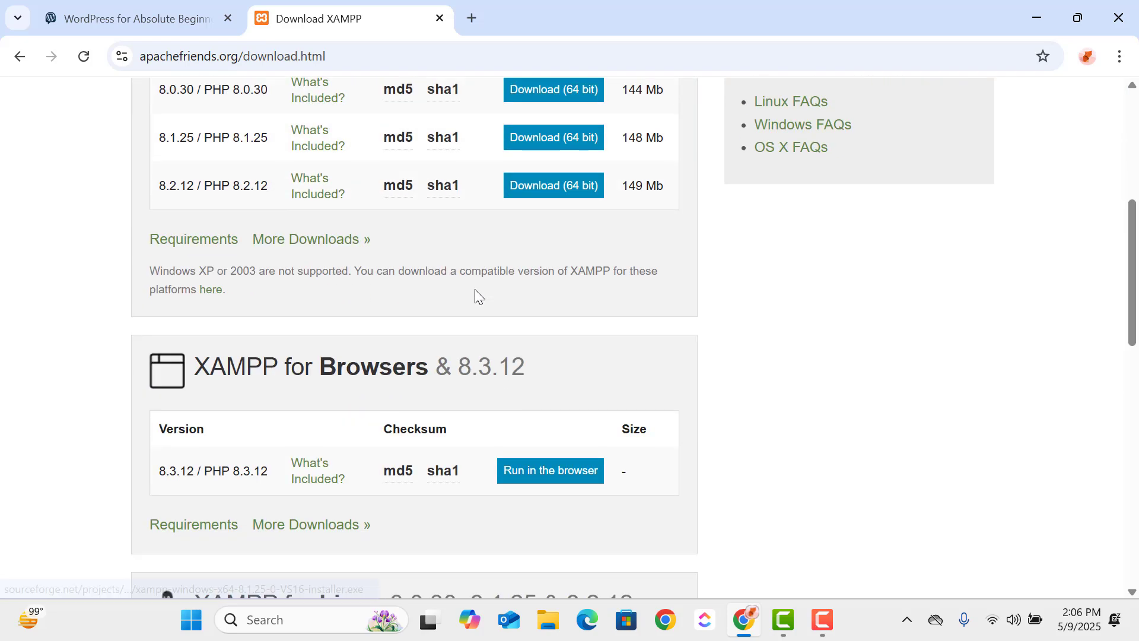
scroll(451, 307, "down", 1)
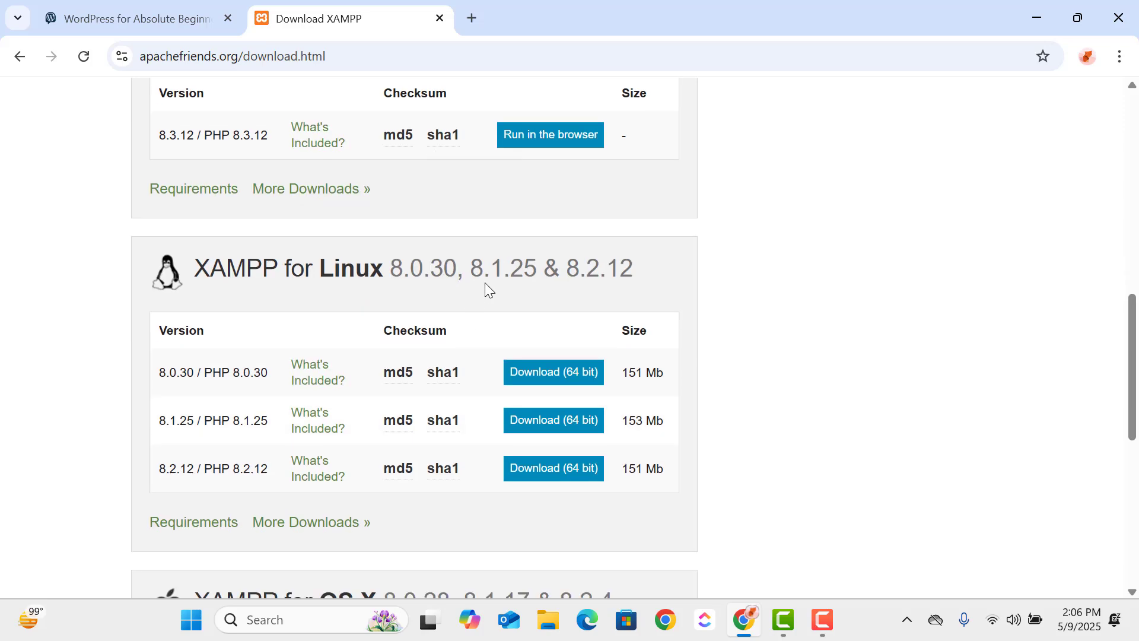
scroll(536, 290, "down", 2)
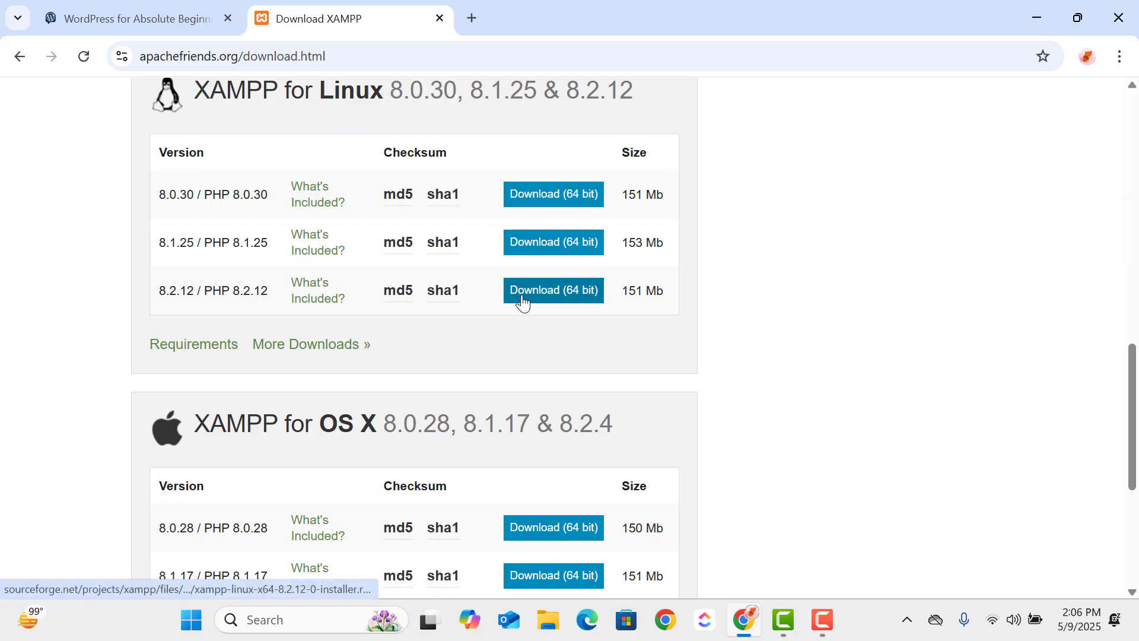
scroll(522, 302, "up", 15)
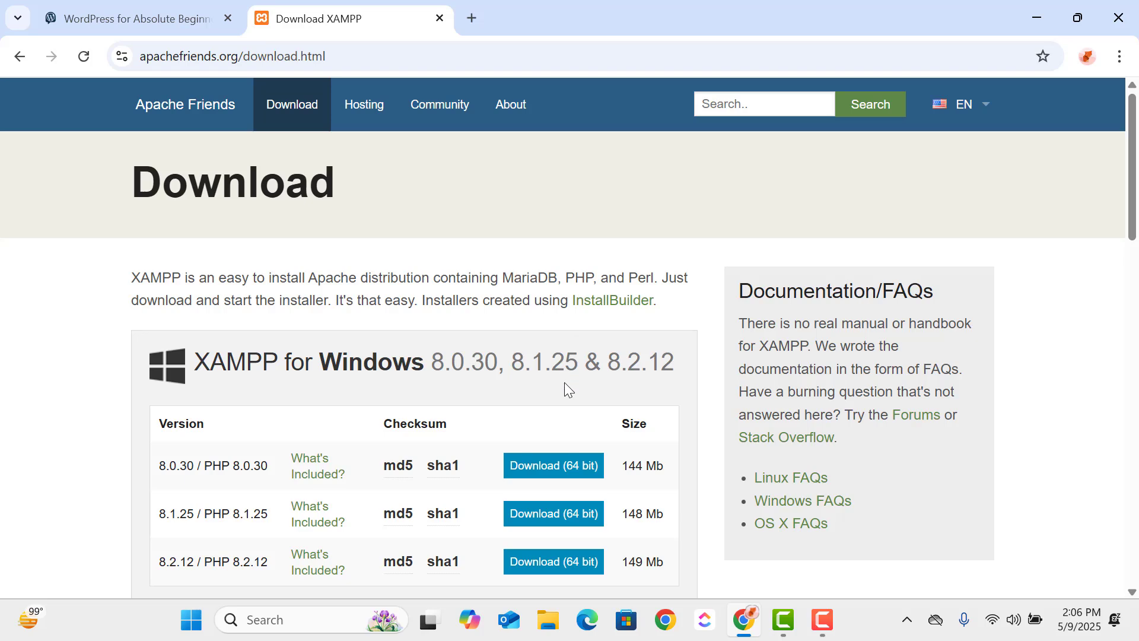
left_click(553, 475)
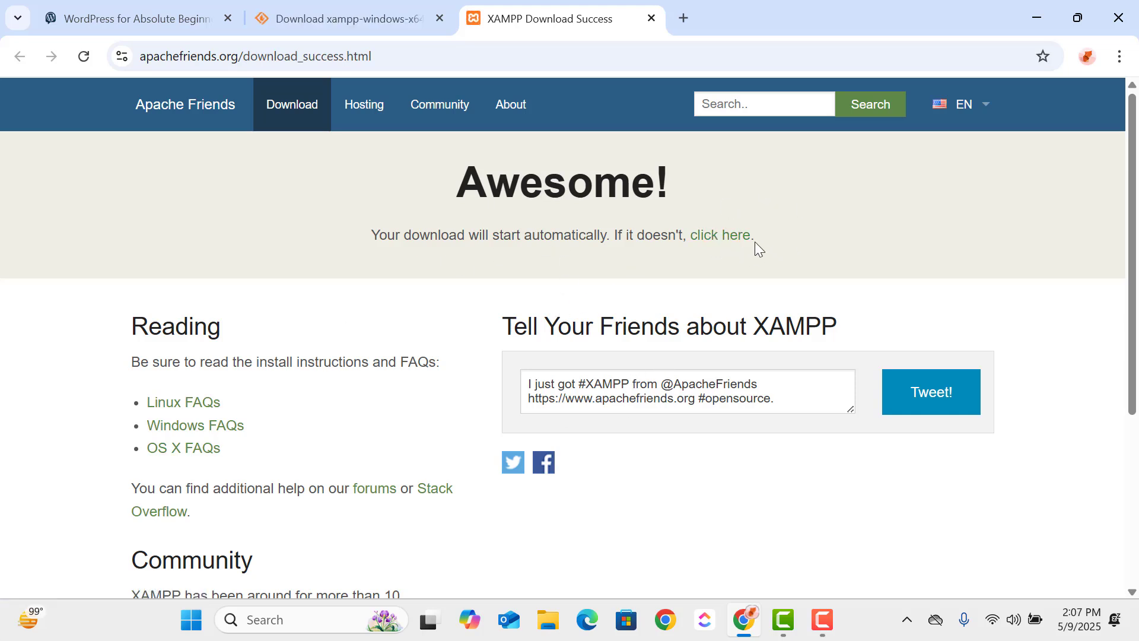
left_click(727, 238)
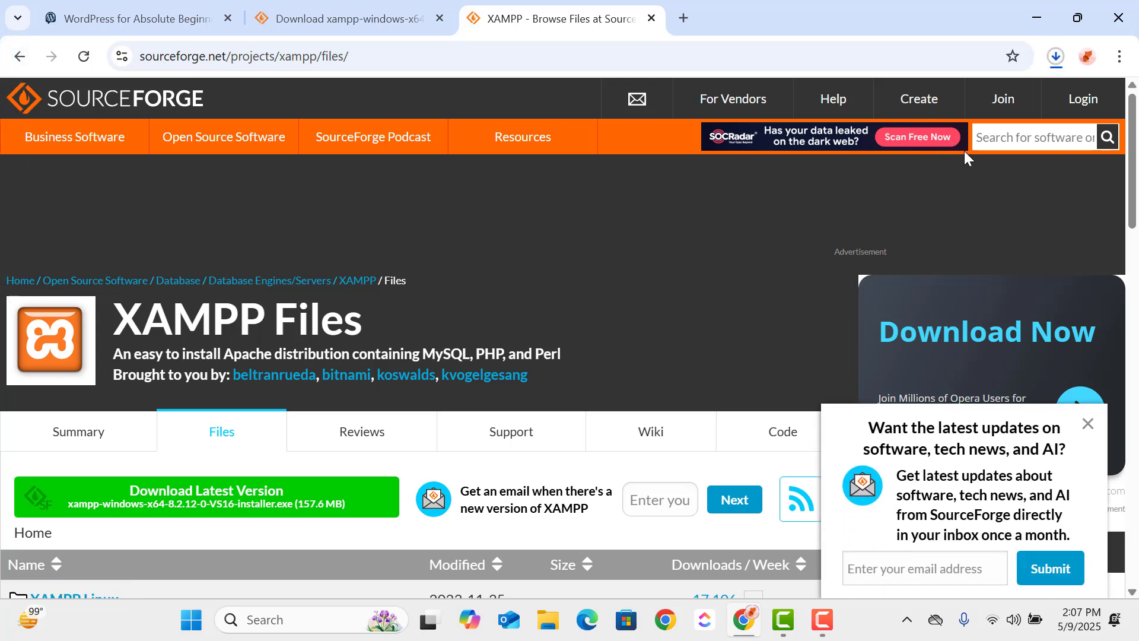
- Cancel the running XAMPP installer download and return to the Apache Friends download page
left_click(1055, 55)
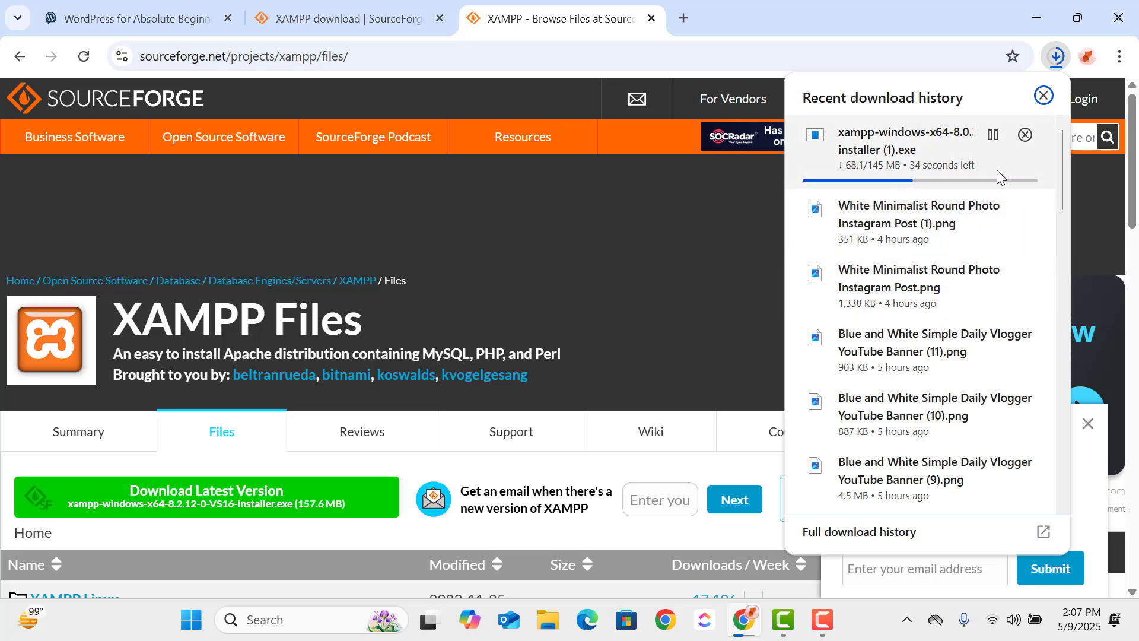
left_click(1030, 135)
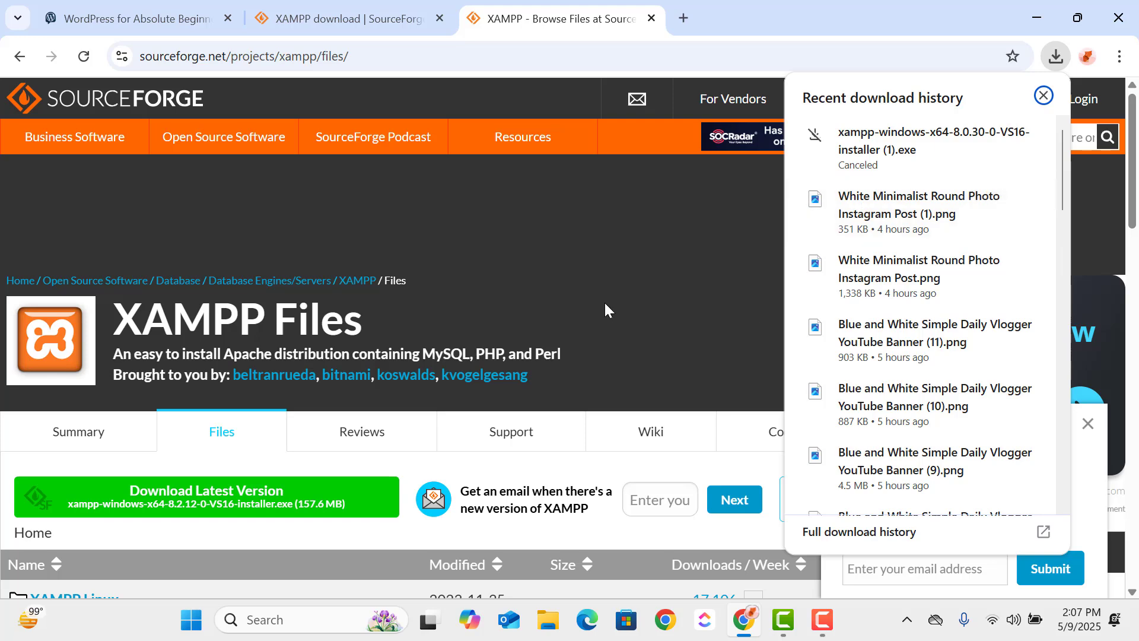
left_click(344, 18)
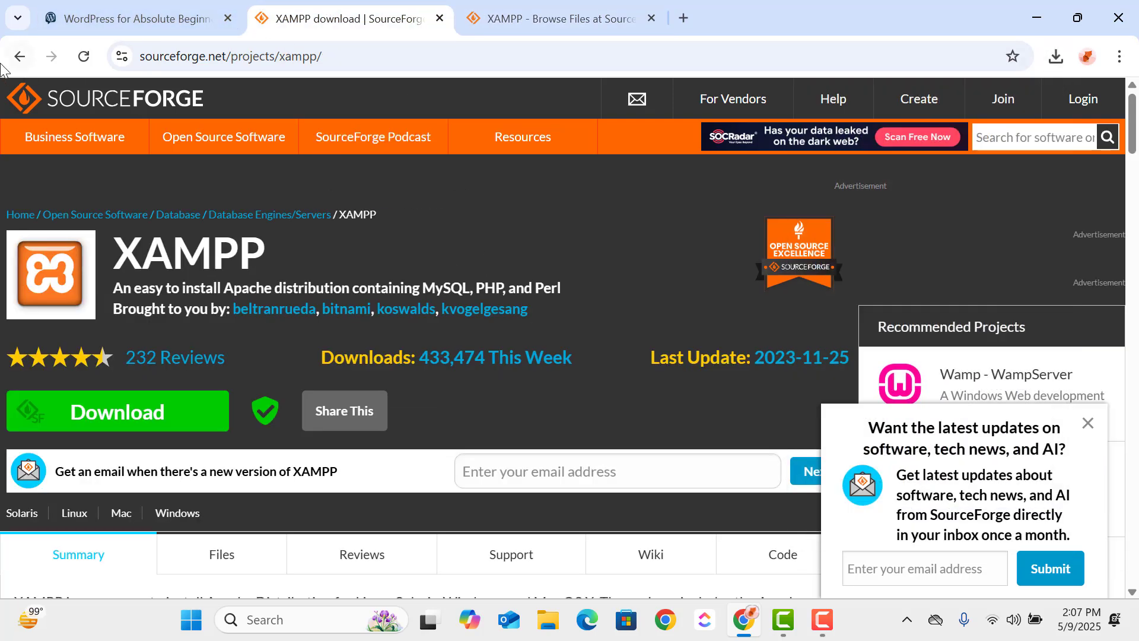
left_click(20, 57)
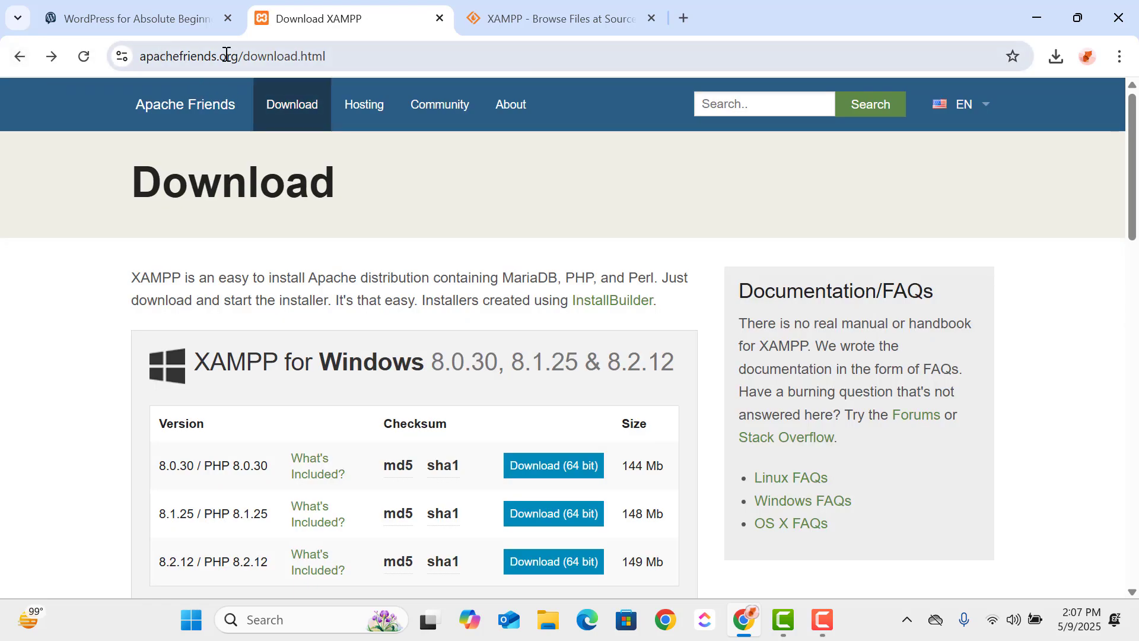
- Replace the Apache Friends page address with a web search for "xampp download"
left_click(342, 59)
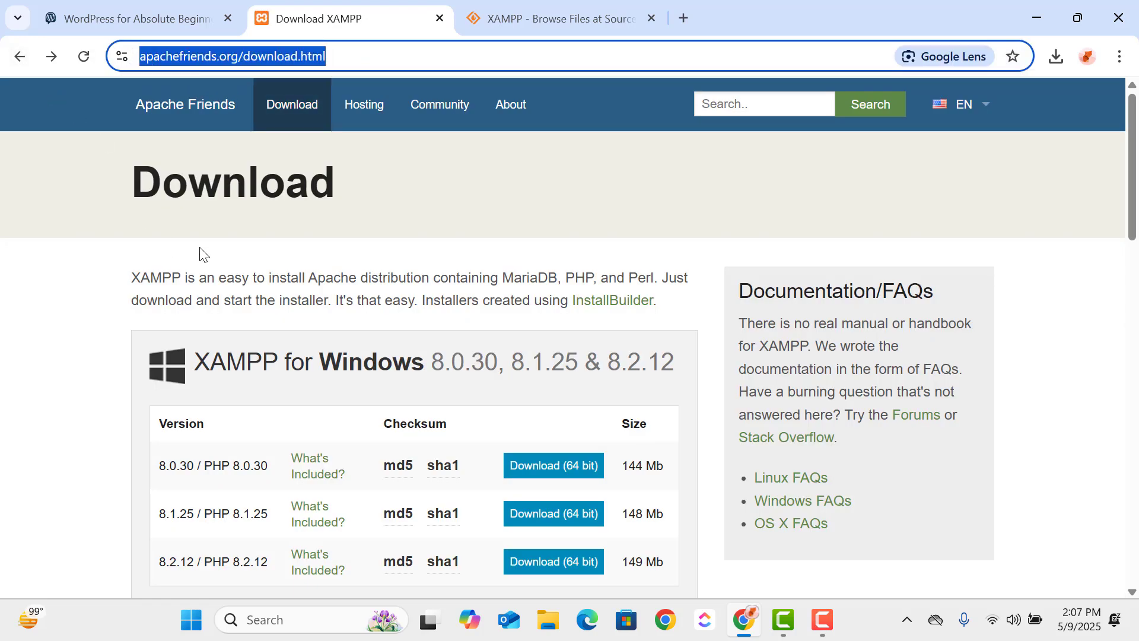
left_click(415, 181)
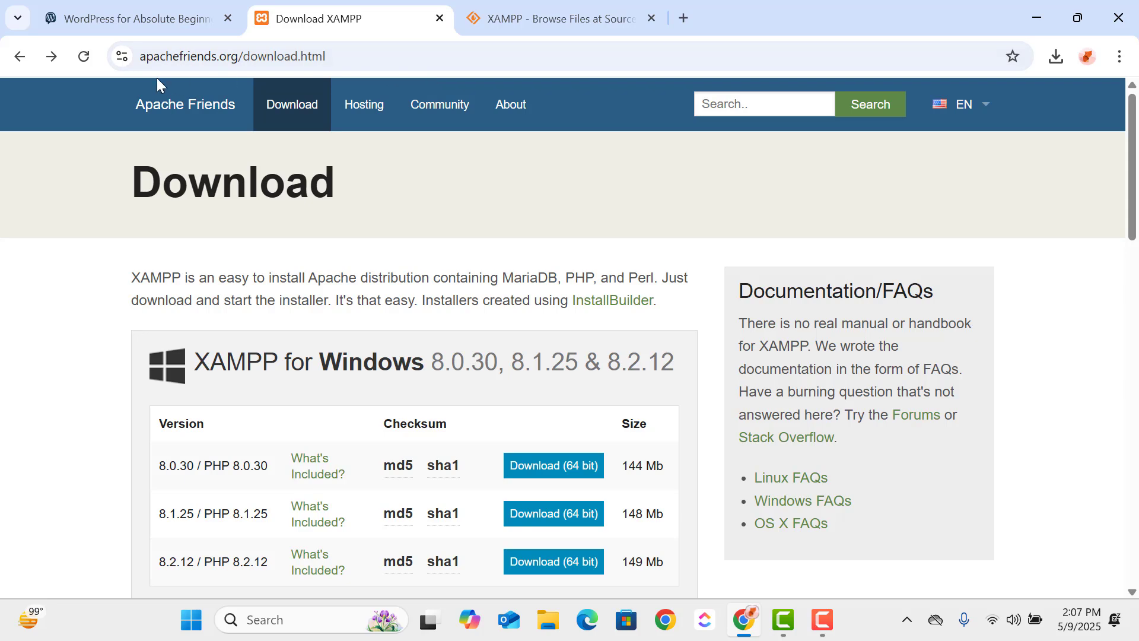
left_click(358, 56)
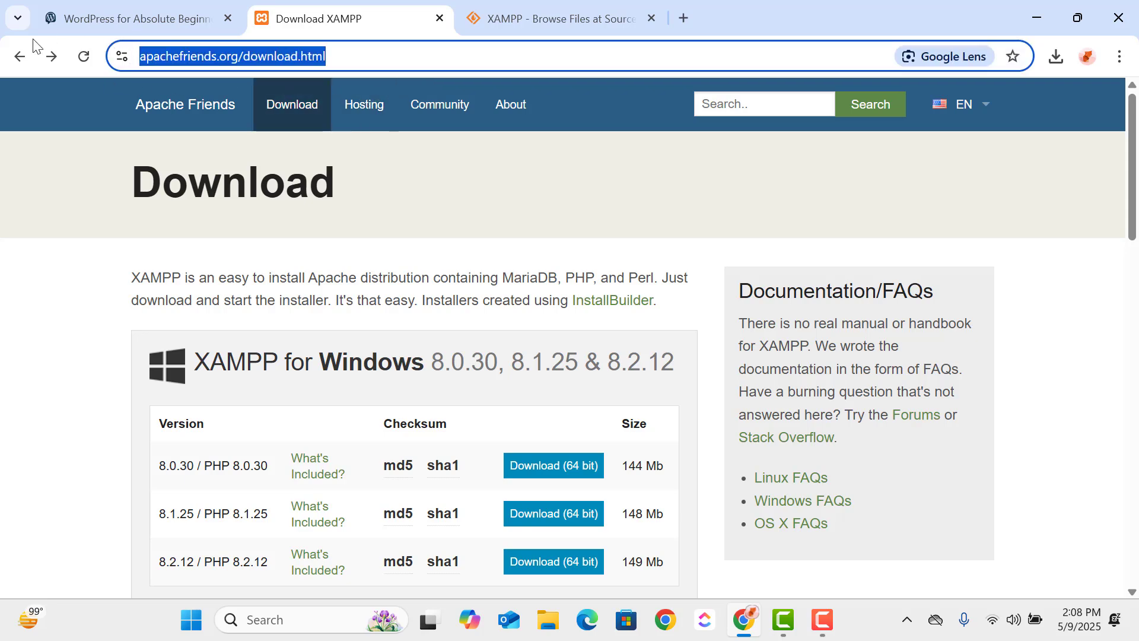
type("xam")
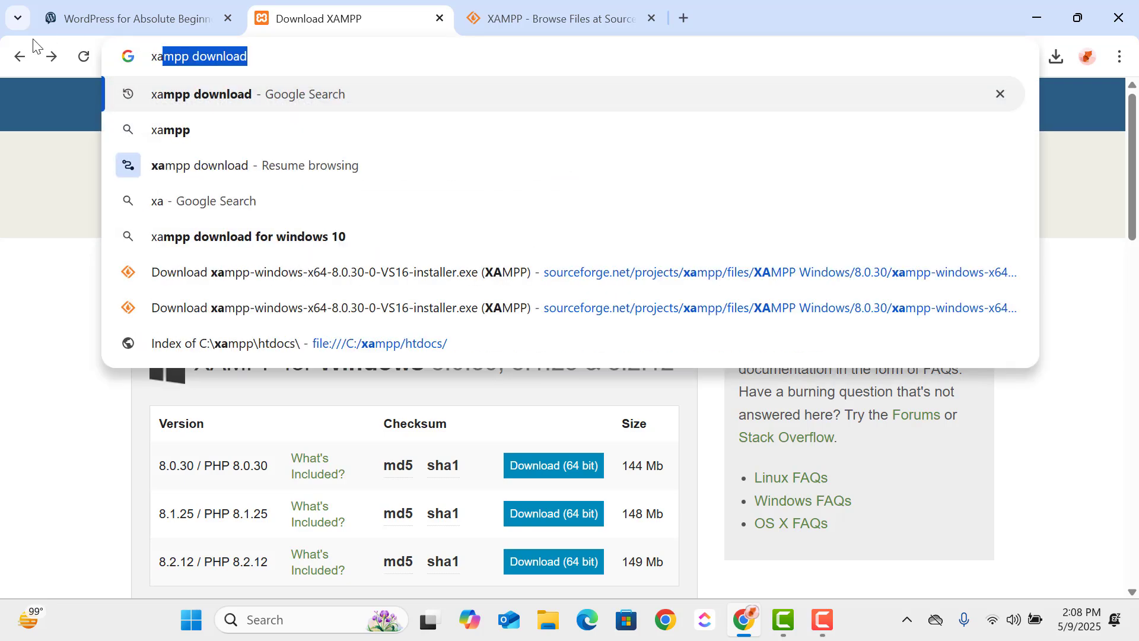
type("pp")
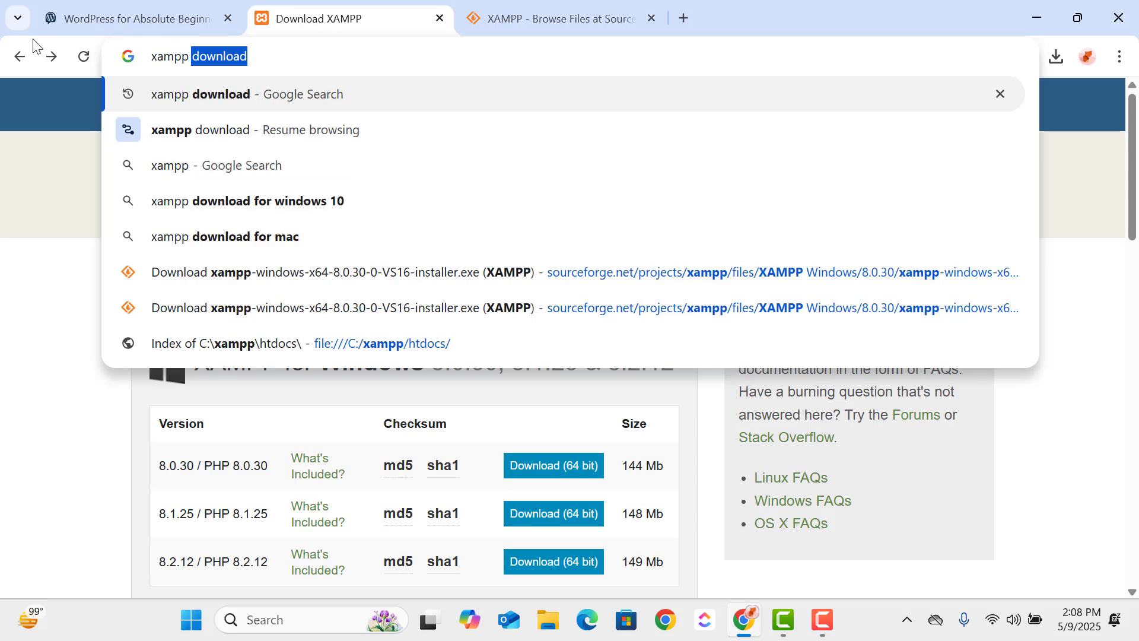
key("Return")
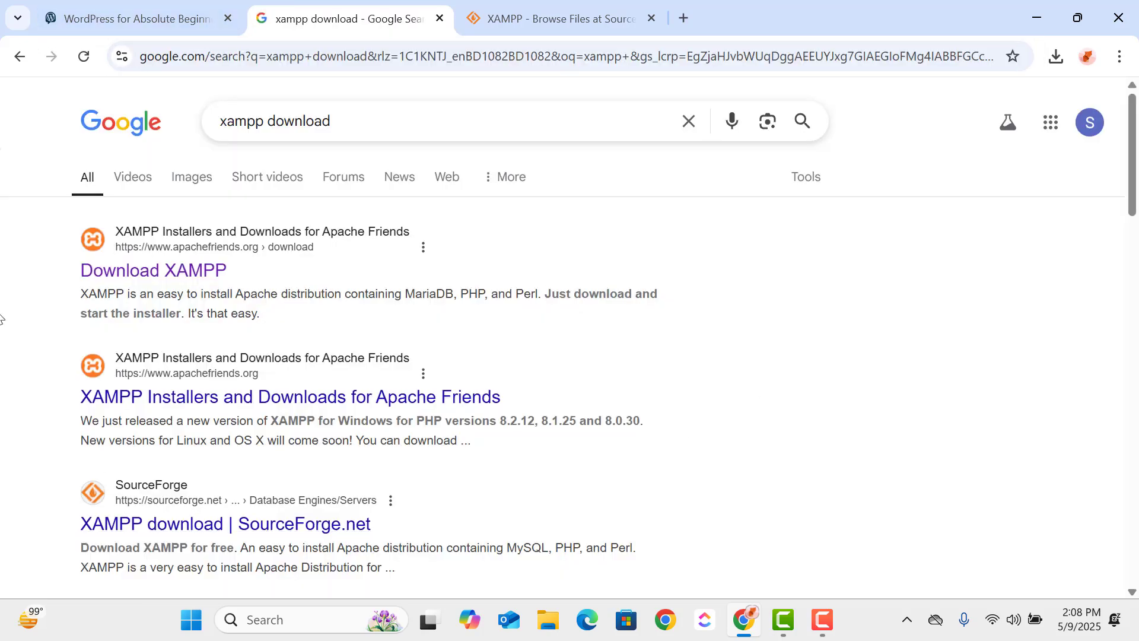
- Open wordpress.org in a new tab, look over the home page and go to its Get WordPress page
left_click(581, 8)
left_click(678, 22)
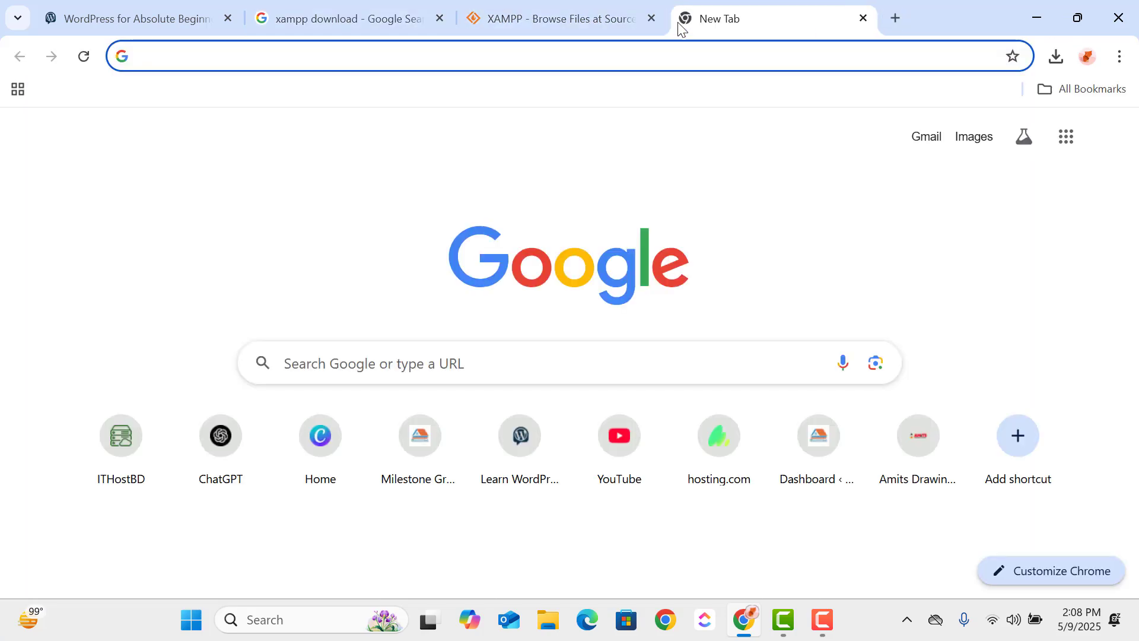
type("word")
key("Return")
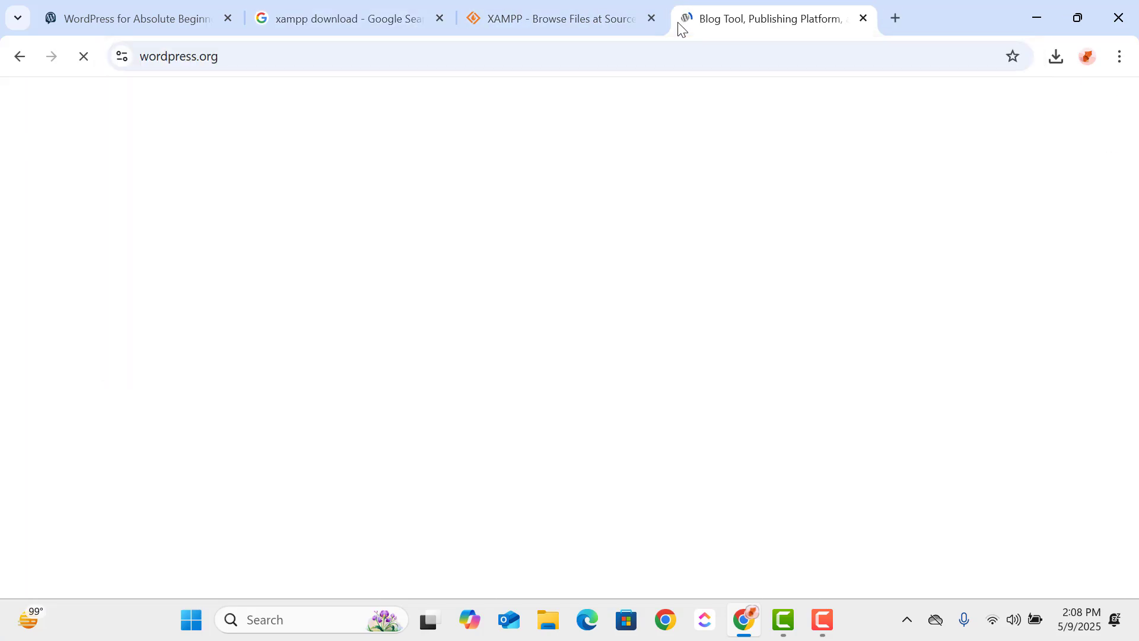
scroll(424, 446, "down", 10)
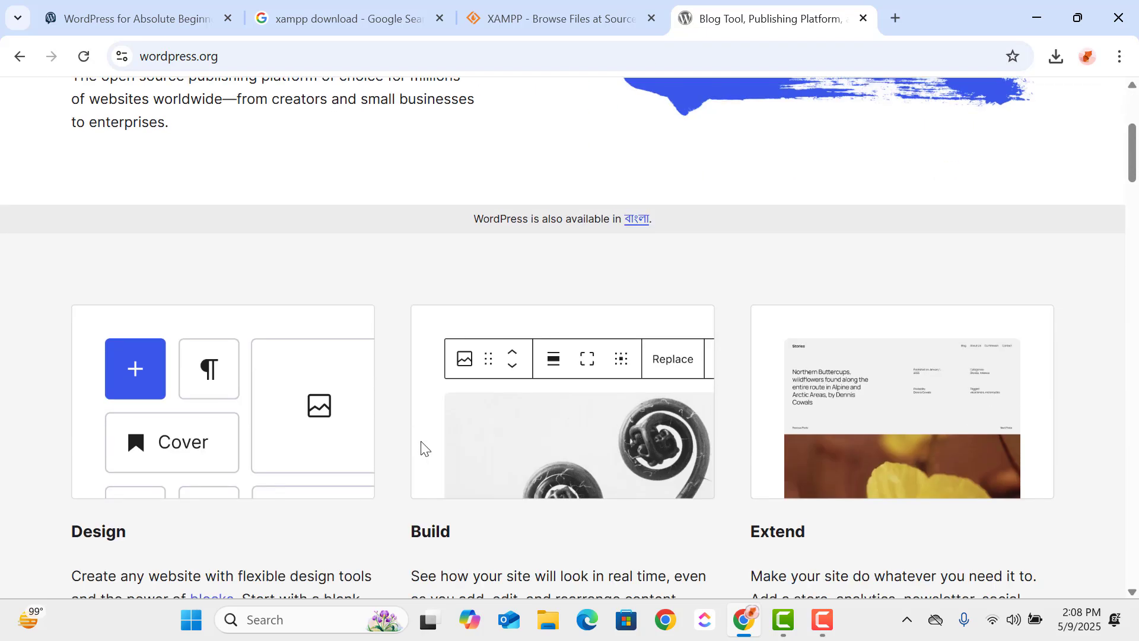
scroll(424, 446, "up", 10)
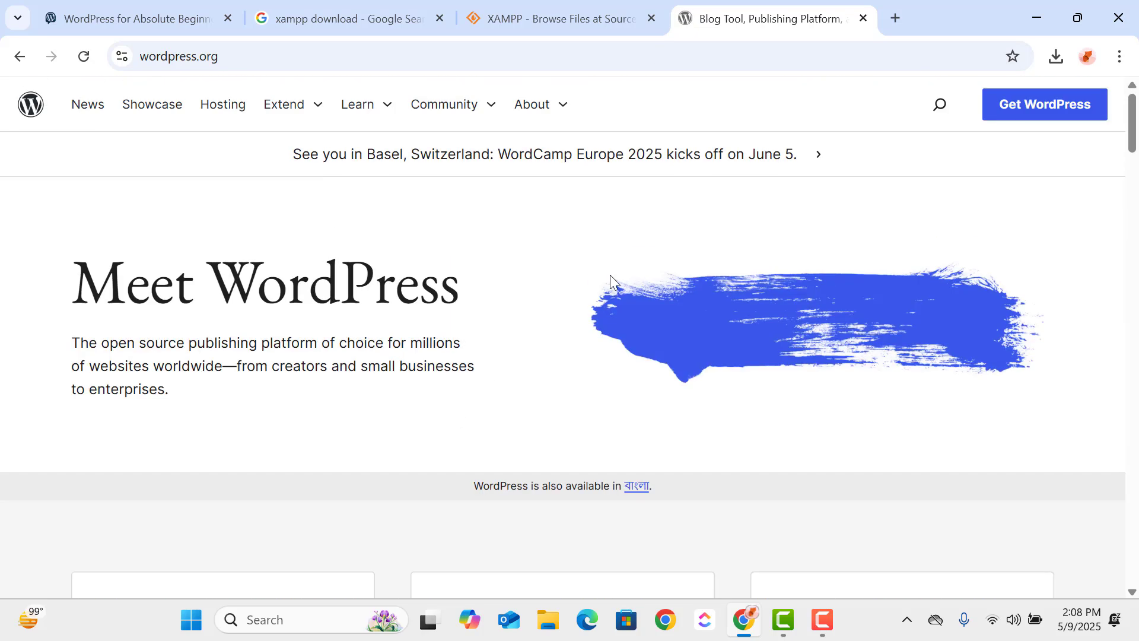
left_click(1012, 120)
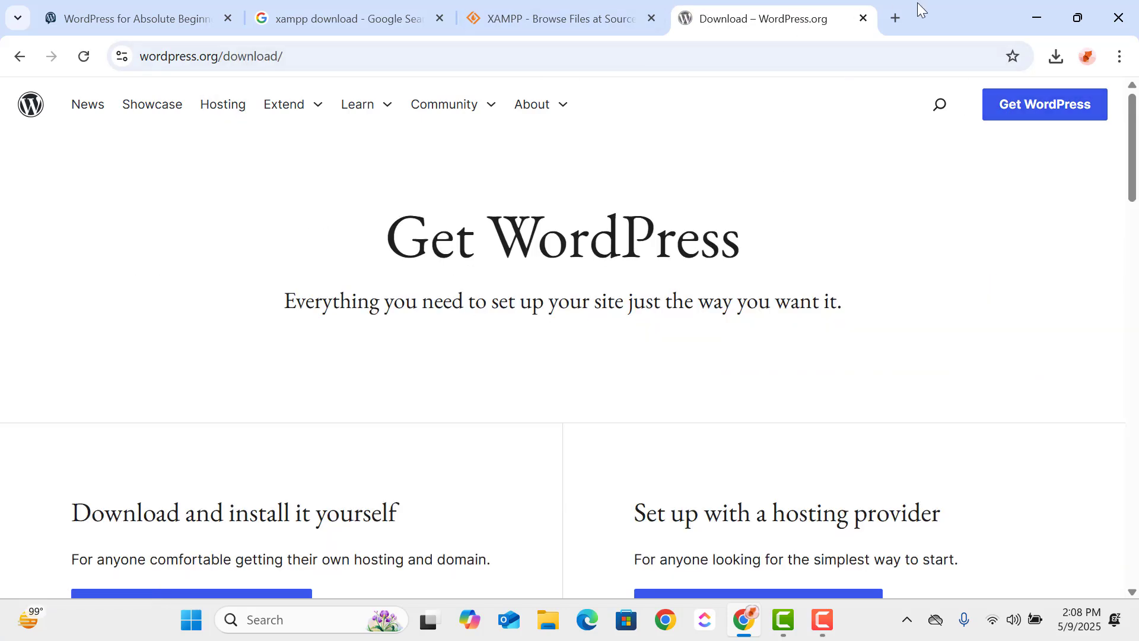
- Look up "download wordpress" in another new tab, reach the WordPress.org download page and download the latest WordPress package
left_click(893, 20)
type("d")
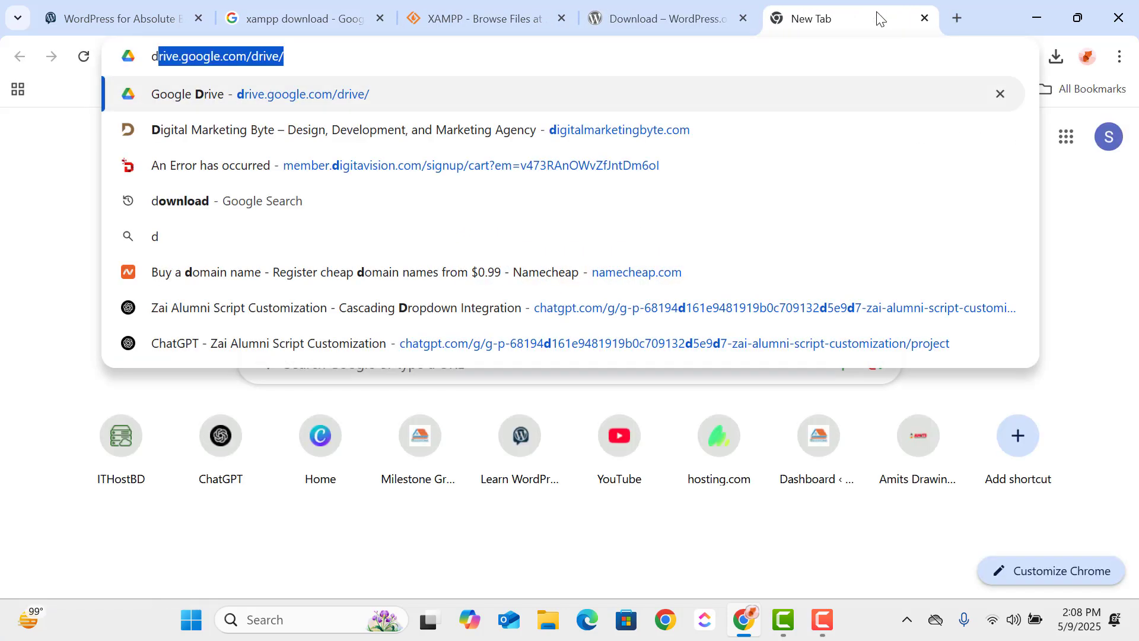
type("ownload word")
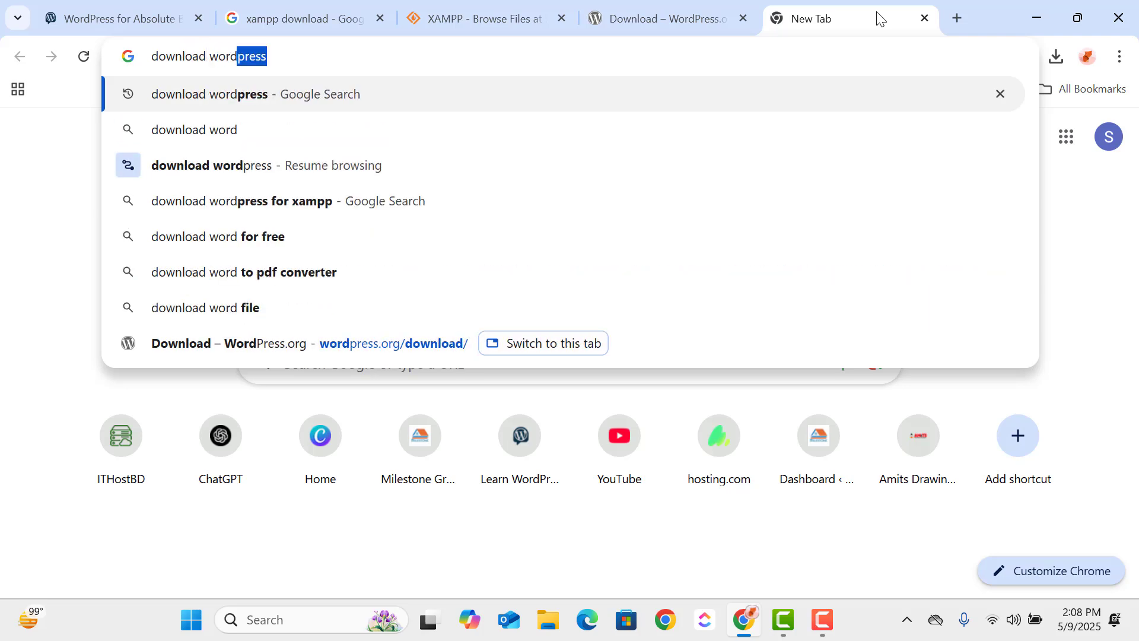
key("Return")
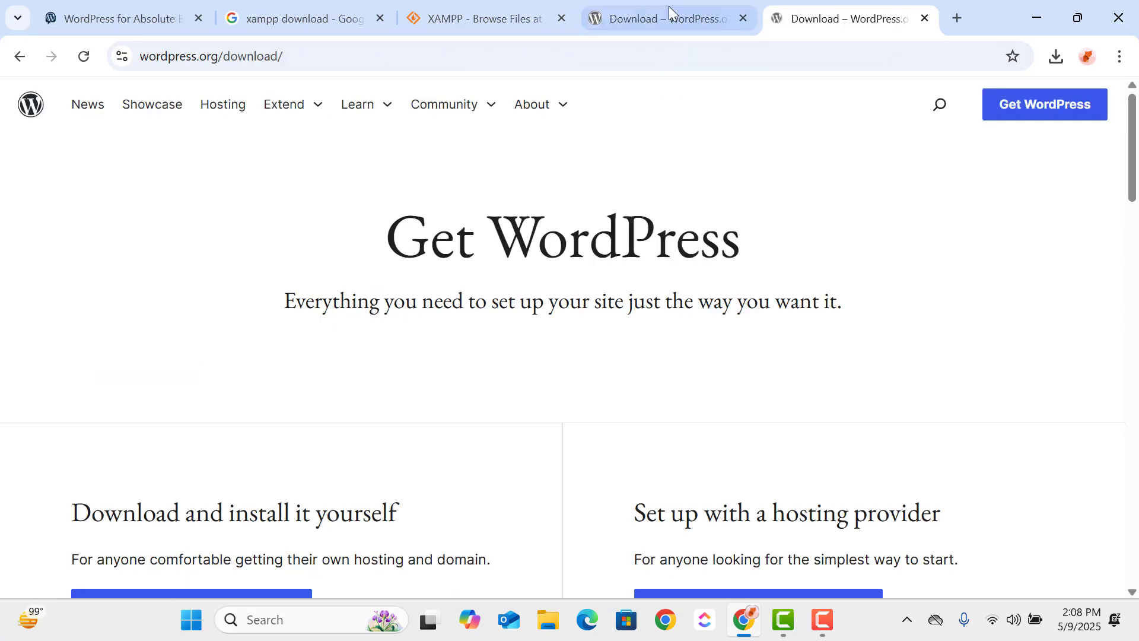
scroll(491, 284, "down", 5)
left_click(233, 275)
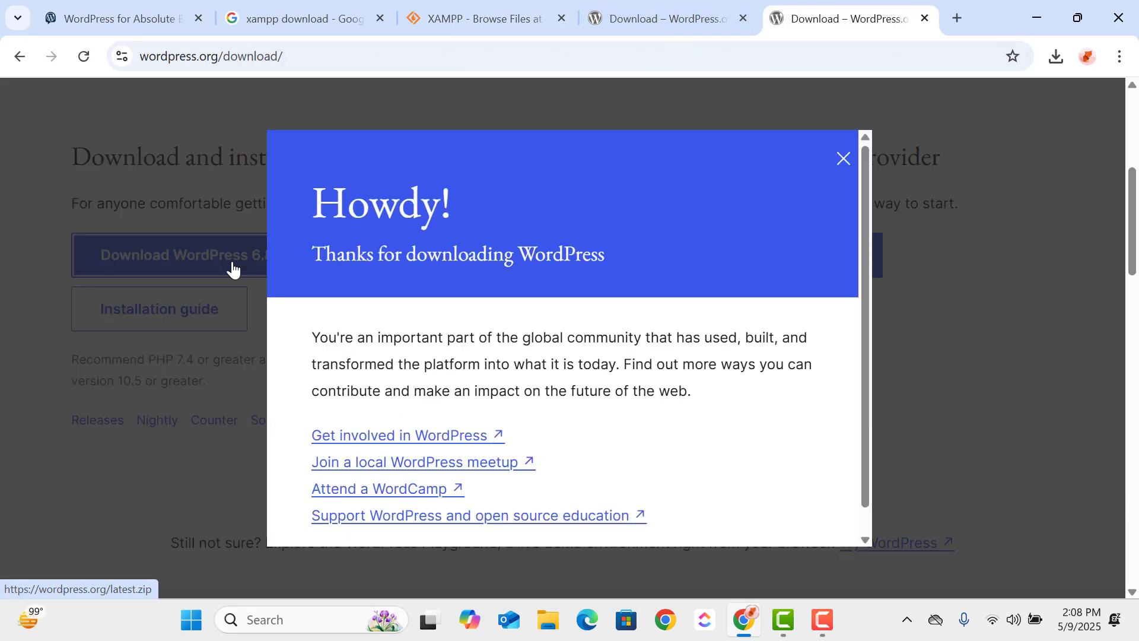
- Check the WordPress download's progress, and try to launch the XAMPP 8.0.30 installer from a Windows search for "xamp"
left_click(1055, 58)
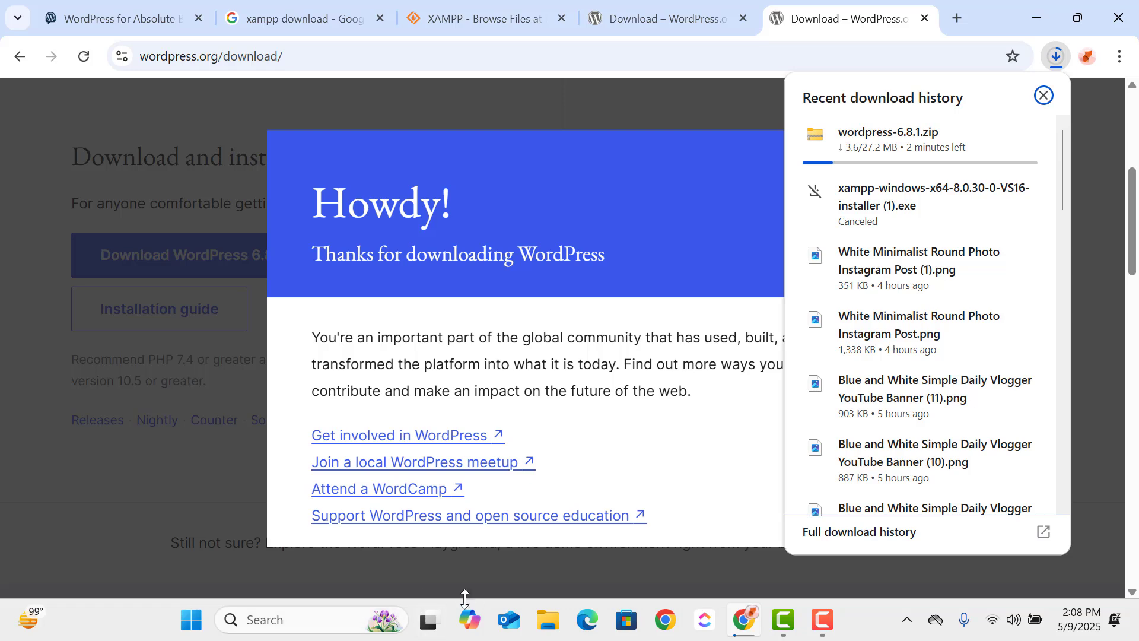
left_click(333, 618)
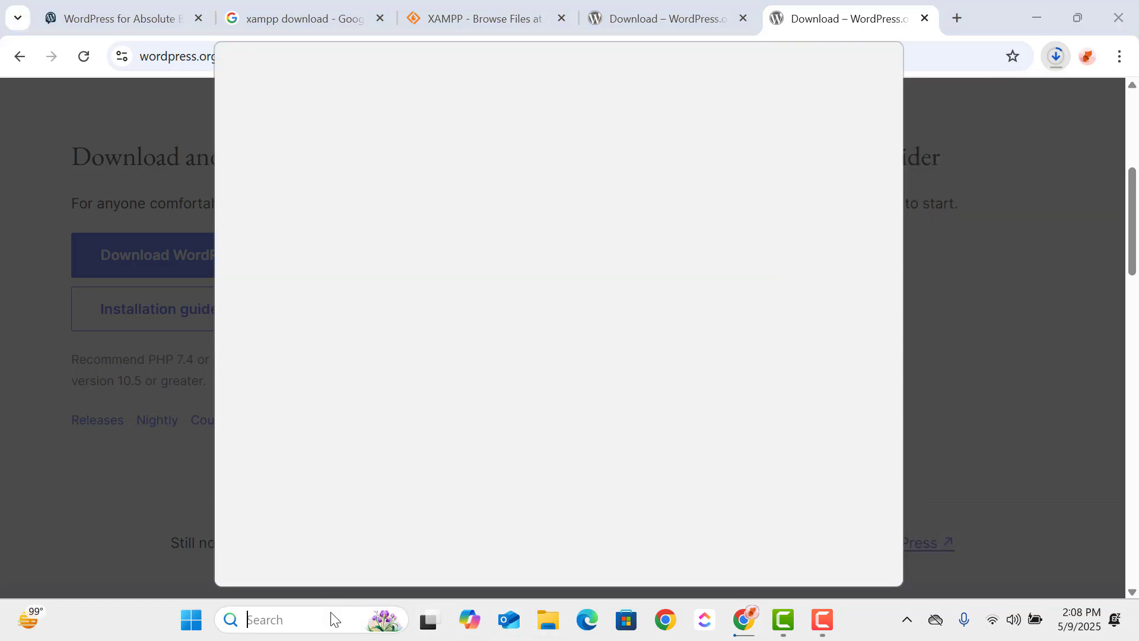
type("xamp")
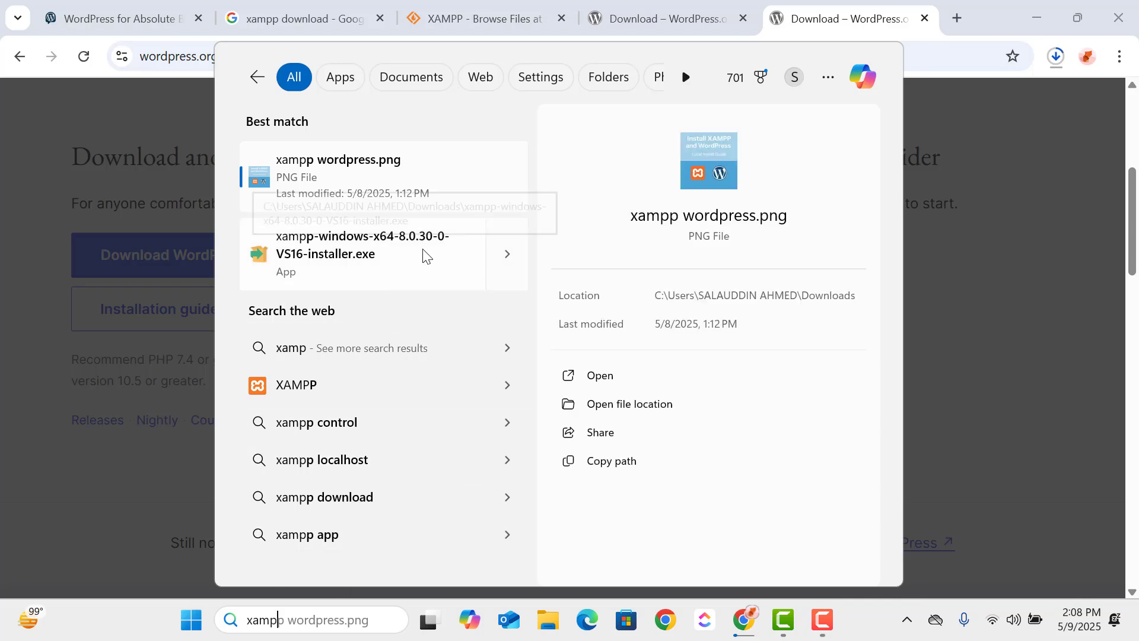
left_click(445, 247)
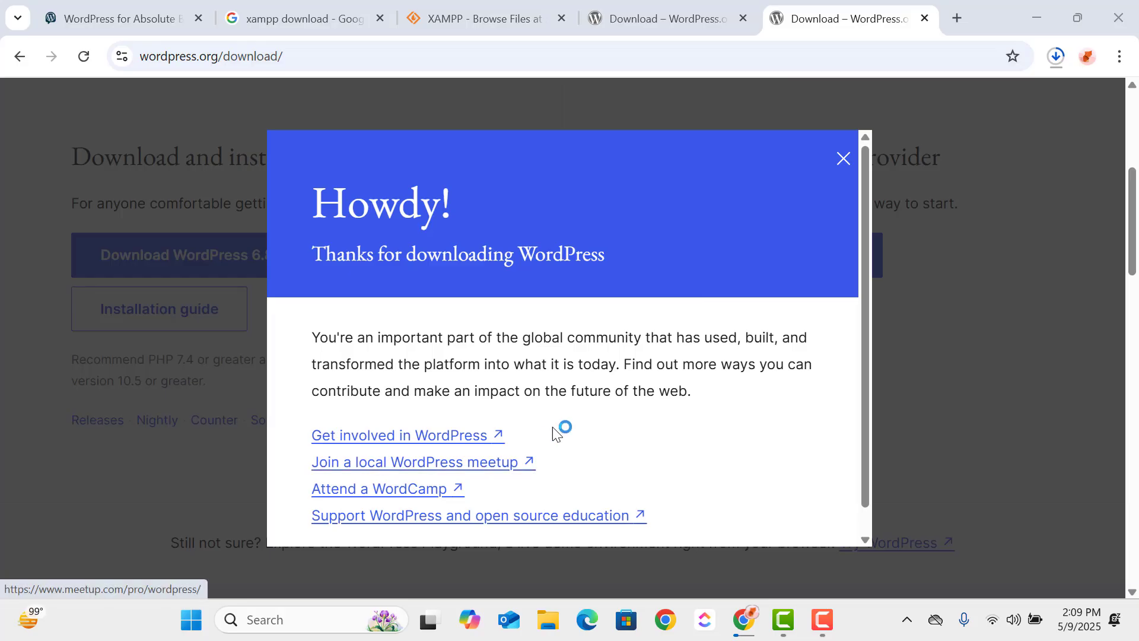
- Close the WordPress thank-you message and check the progress of the wordpress-6.8.1.zip download
left_click(845, 160)
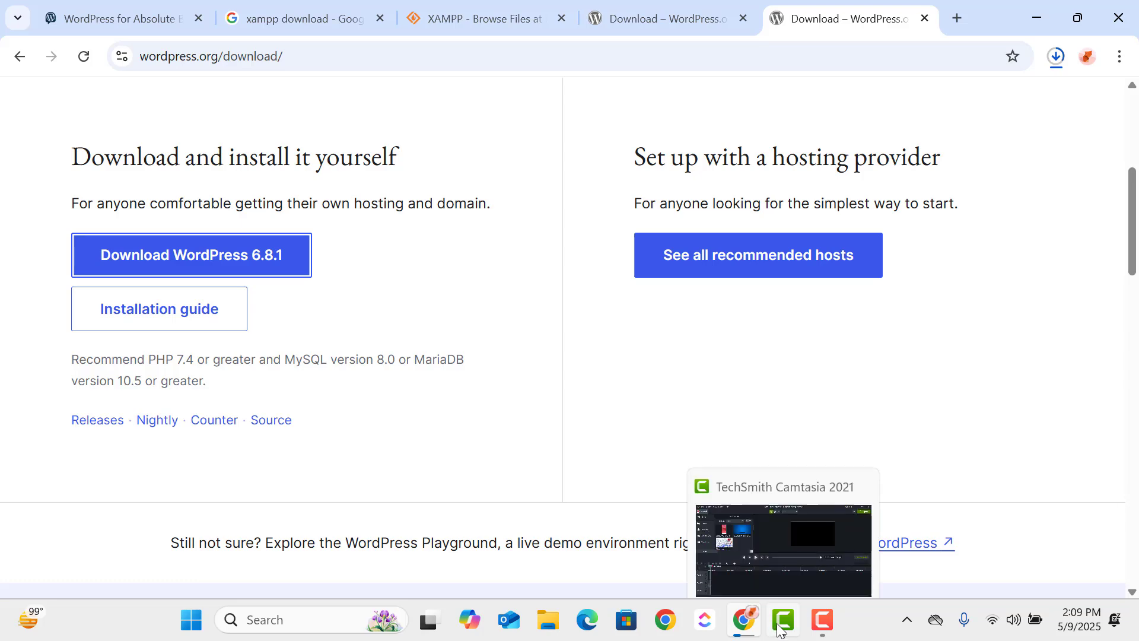
mouse_move(746, 626)
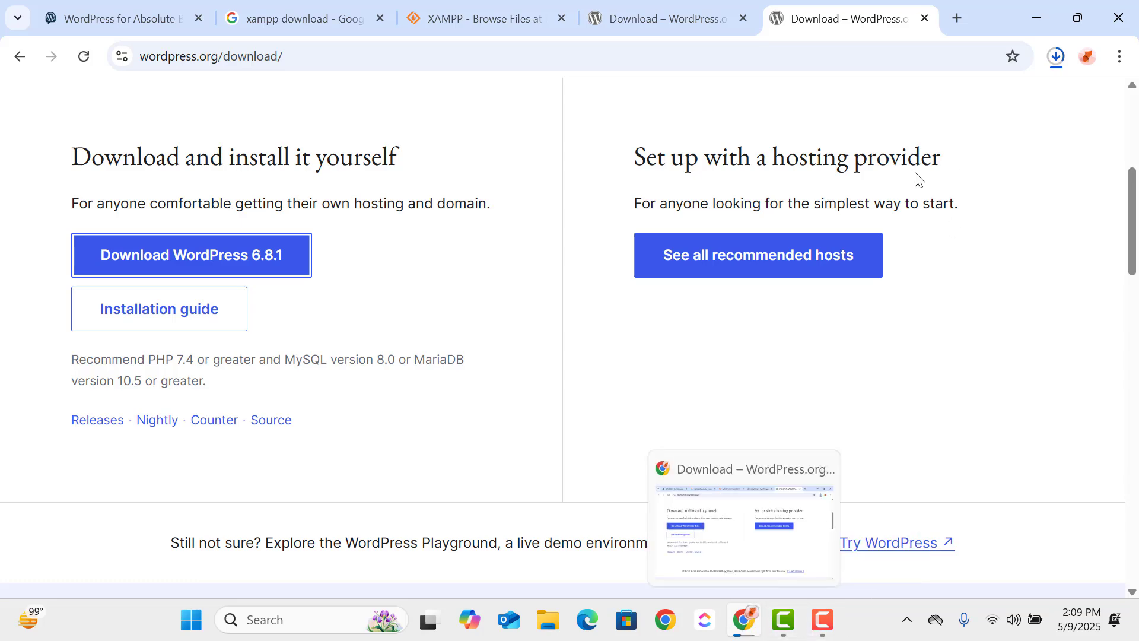
left_click(1057, 58)
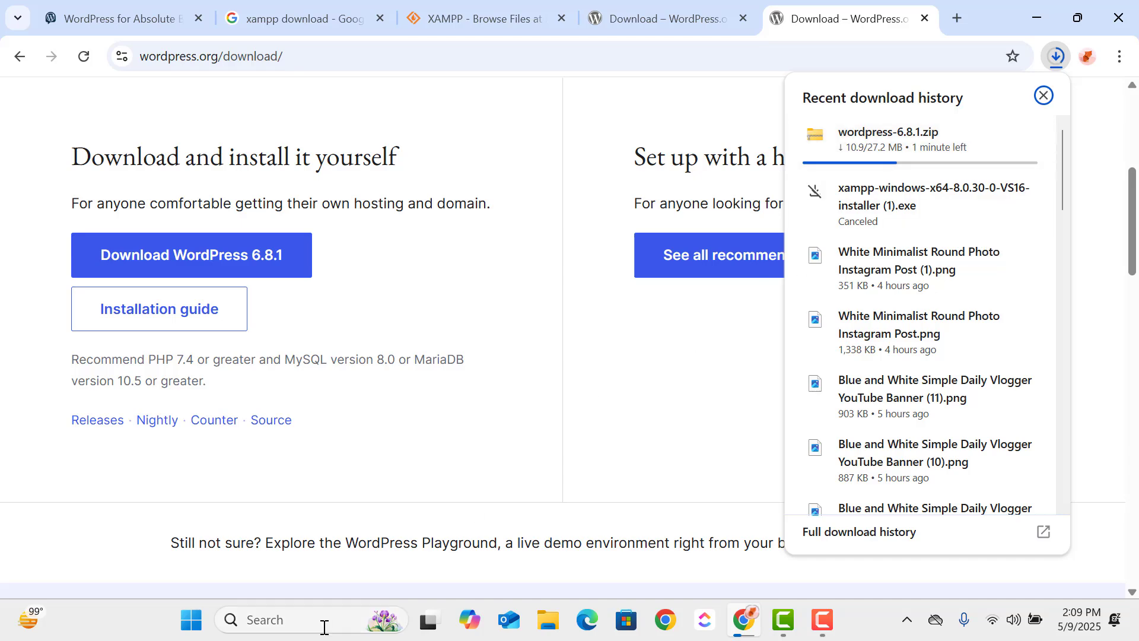
- Launch the XAMPP 8.0.30 installer by searching Windows for "xam", and acknowledge its User Account Control warning
left_click(302, 629)
type("xam")
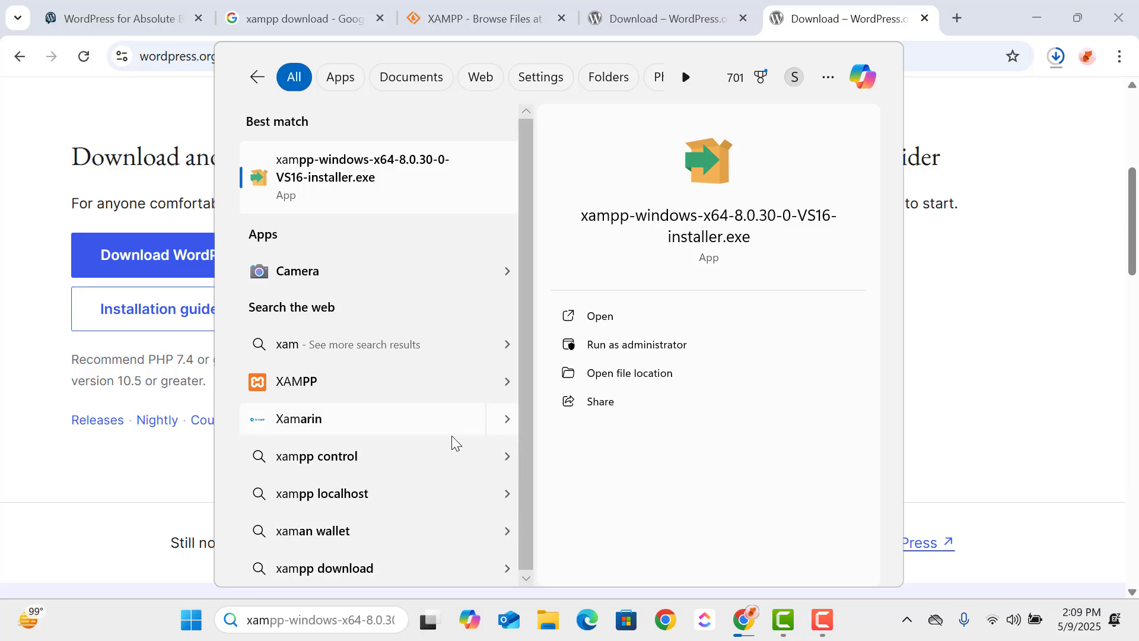
left_click(378, 189)
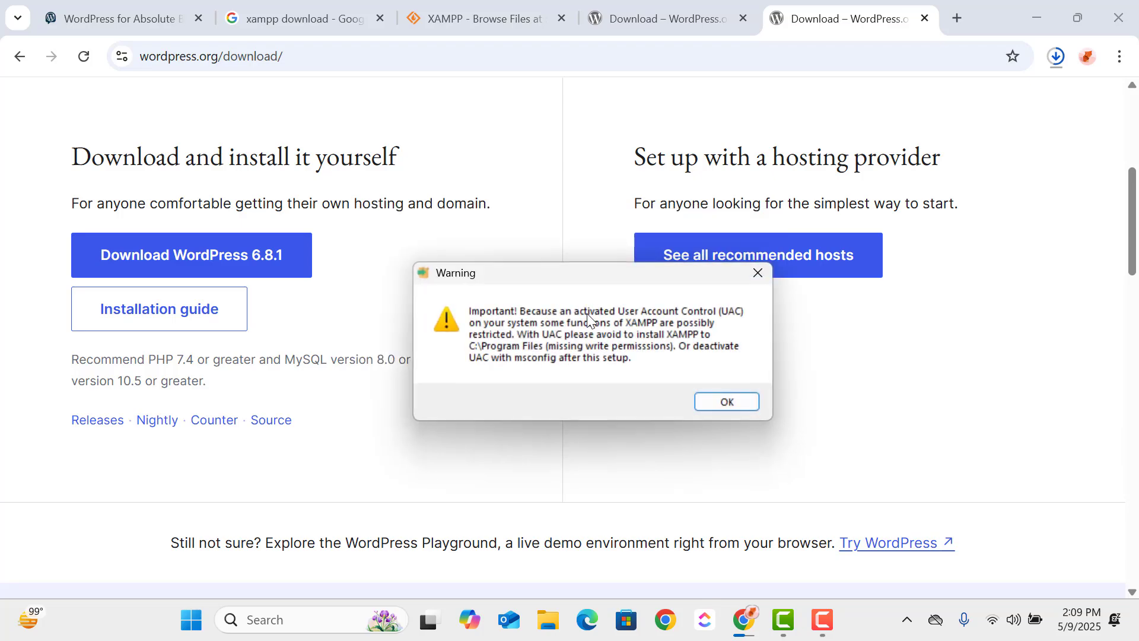
left_click(715, 399)
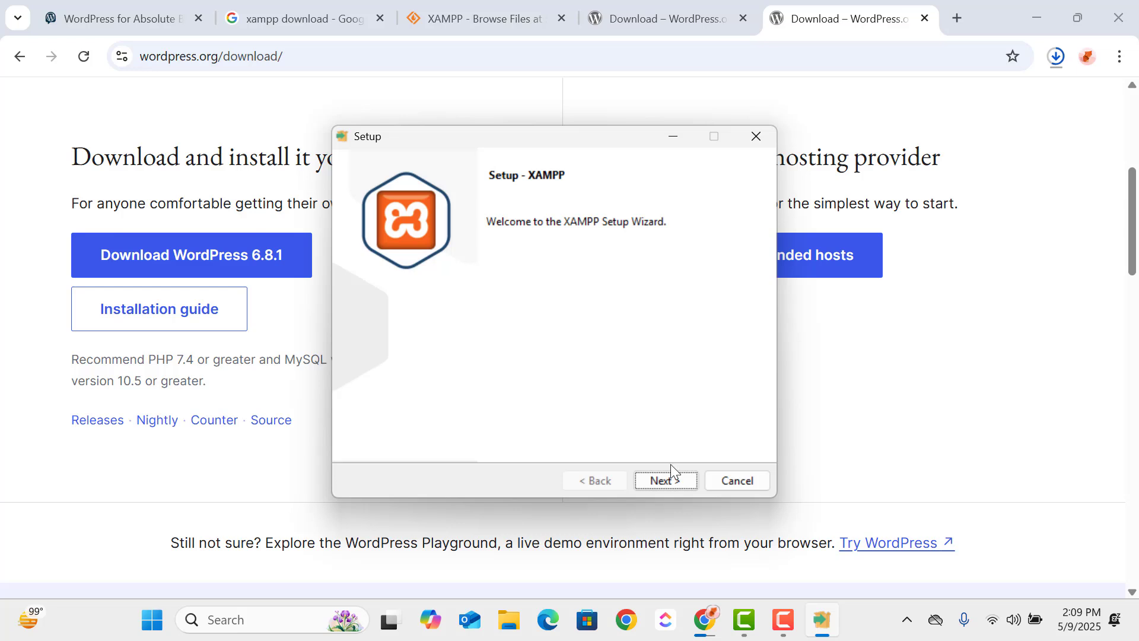
- Keep the default XAMPP components and try to use C:\xampp as the installation folder
left_click(669, 482)
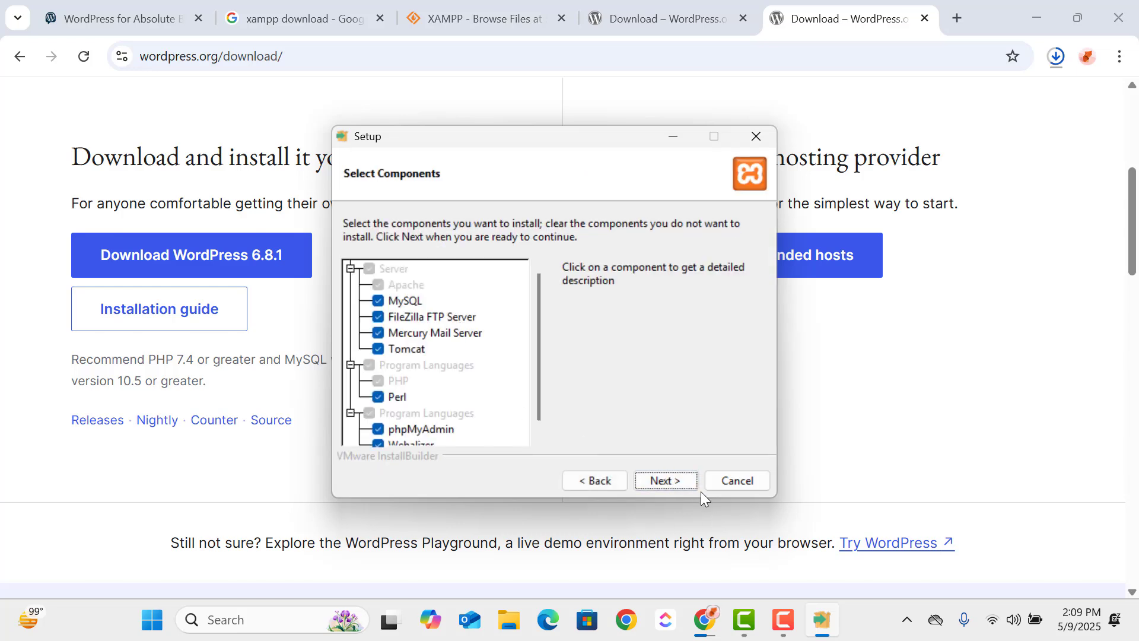
left_click(689, 480)
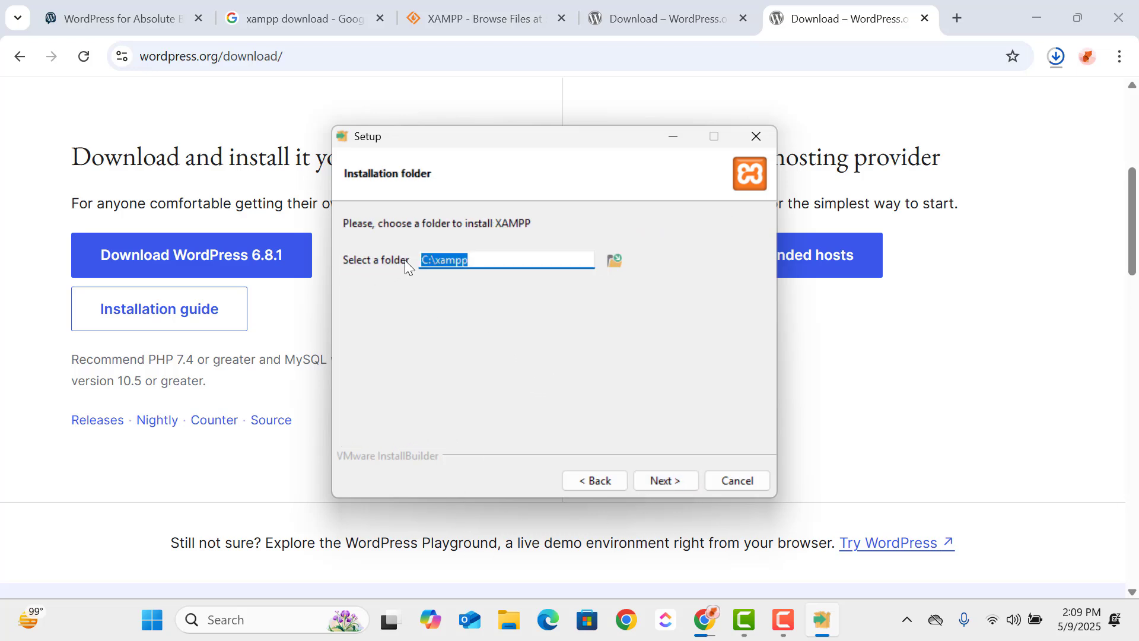
double_click(430, 261)
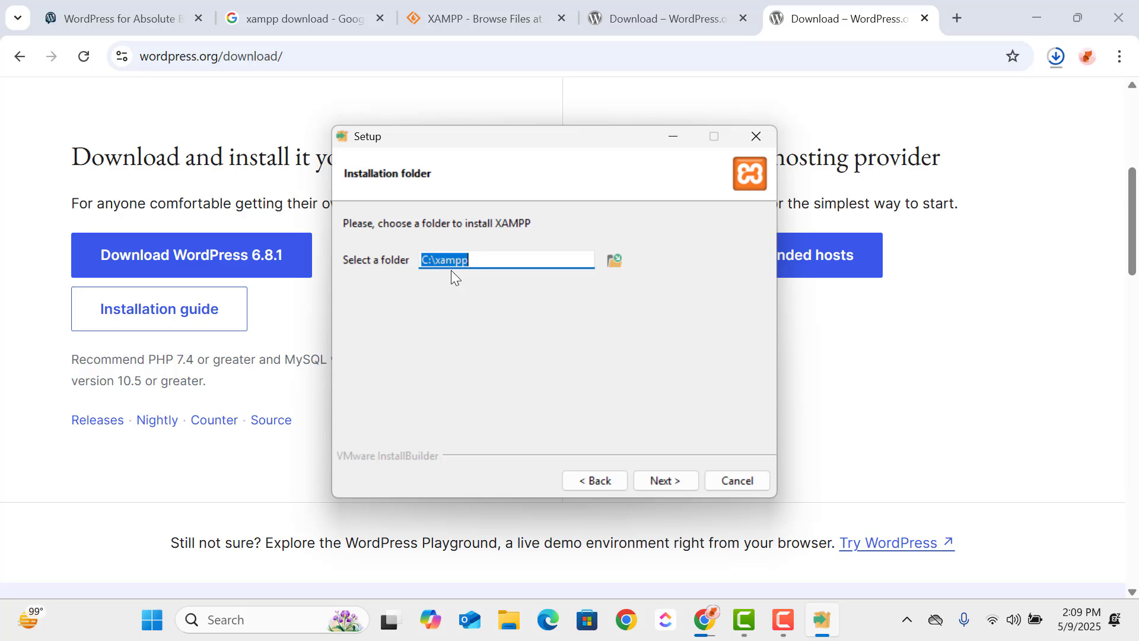
left_click(488, 257)
left_click(671, 481)
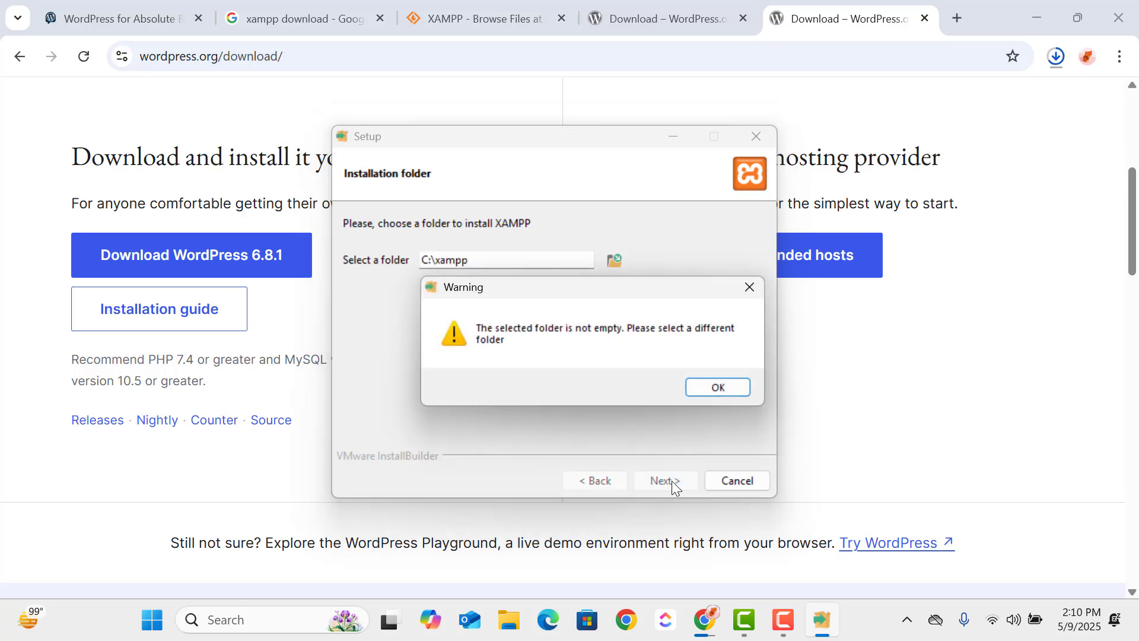
left_click(733, 388)
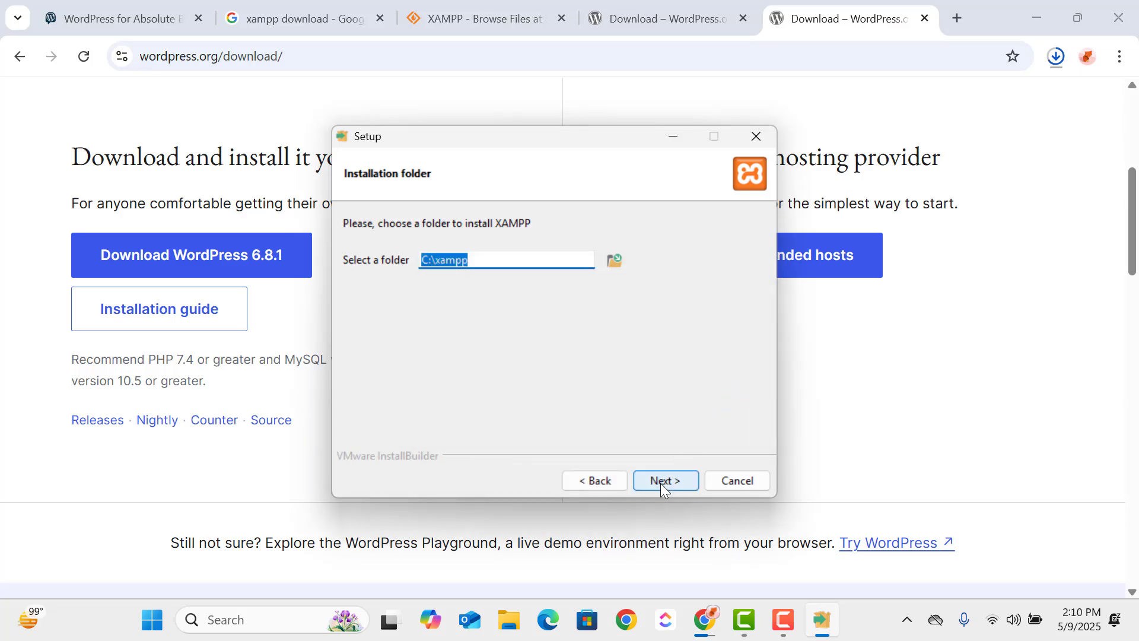
- Delete the existing xampp folder from Local Disk (C:) in File Explorer and close the window
left_click(513, 635)
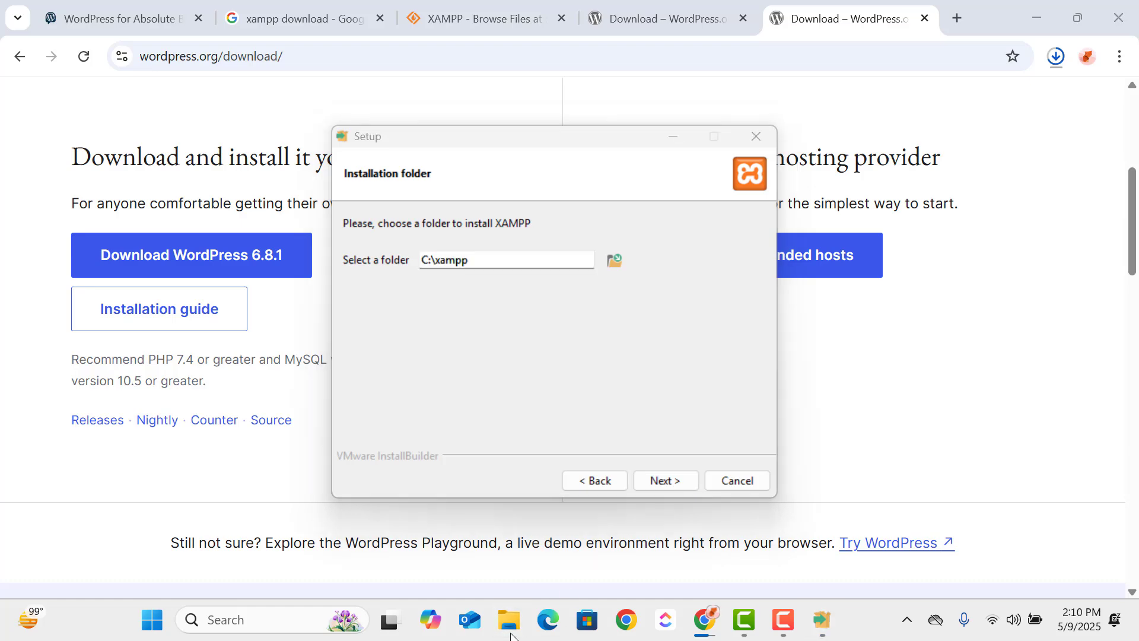
scroll(53, 469, "down", 3)
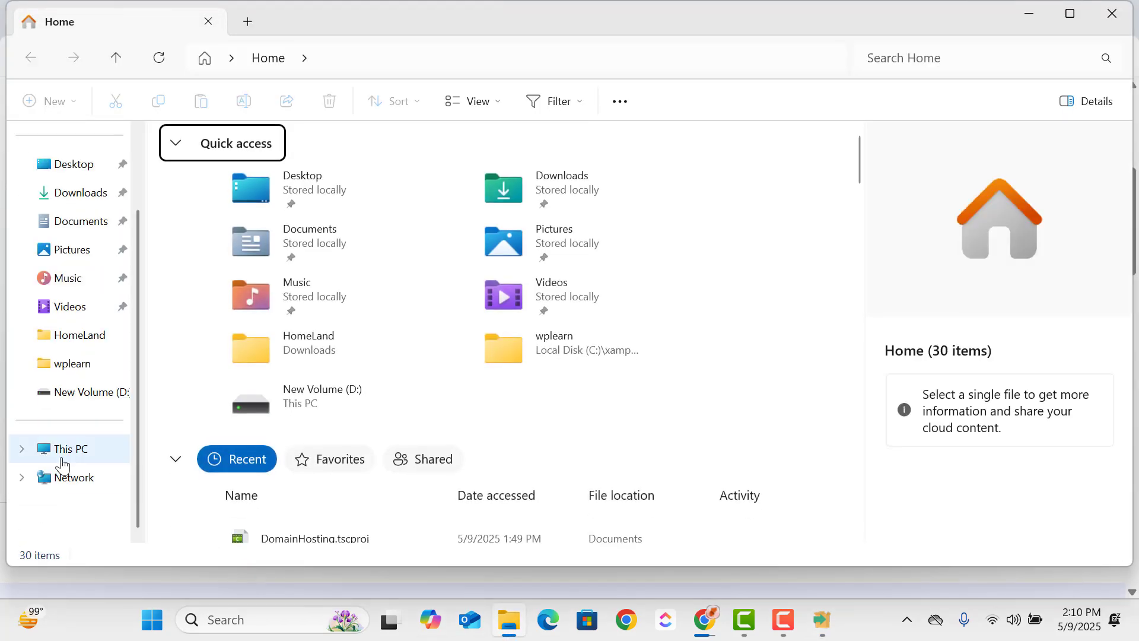
left_click(62, 460)
left_click(312, 163)
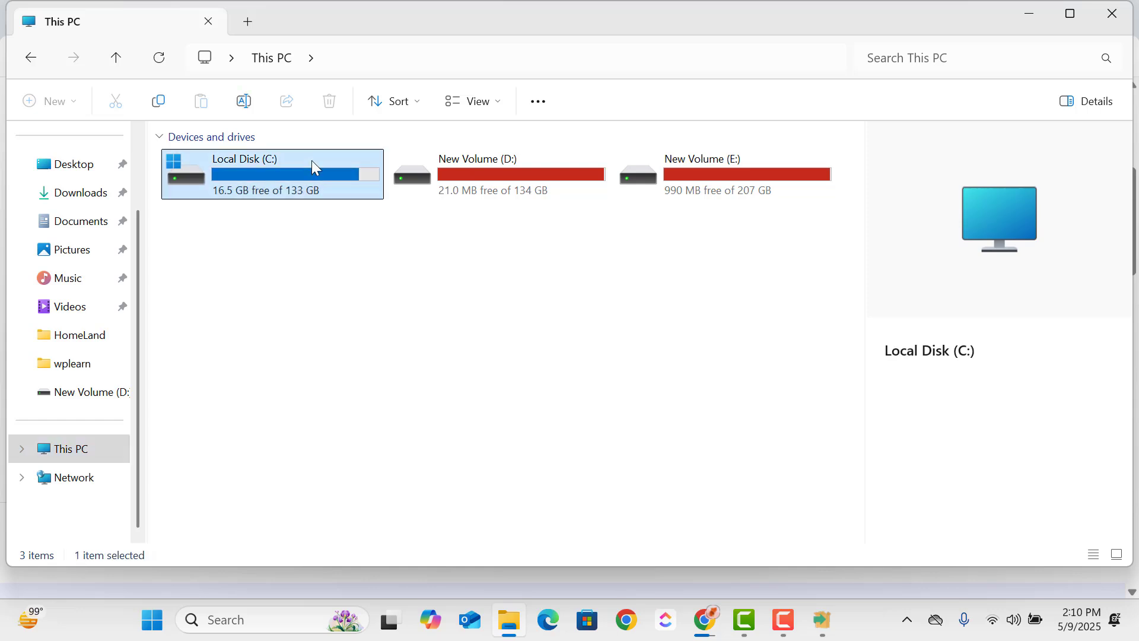
double_click(313, 162)
left_click(269, 496)
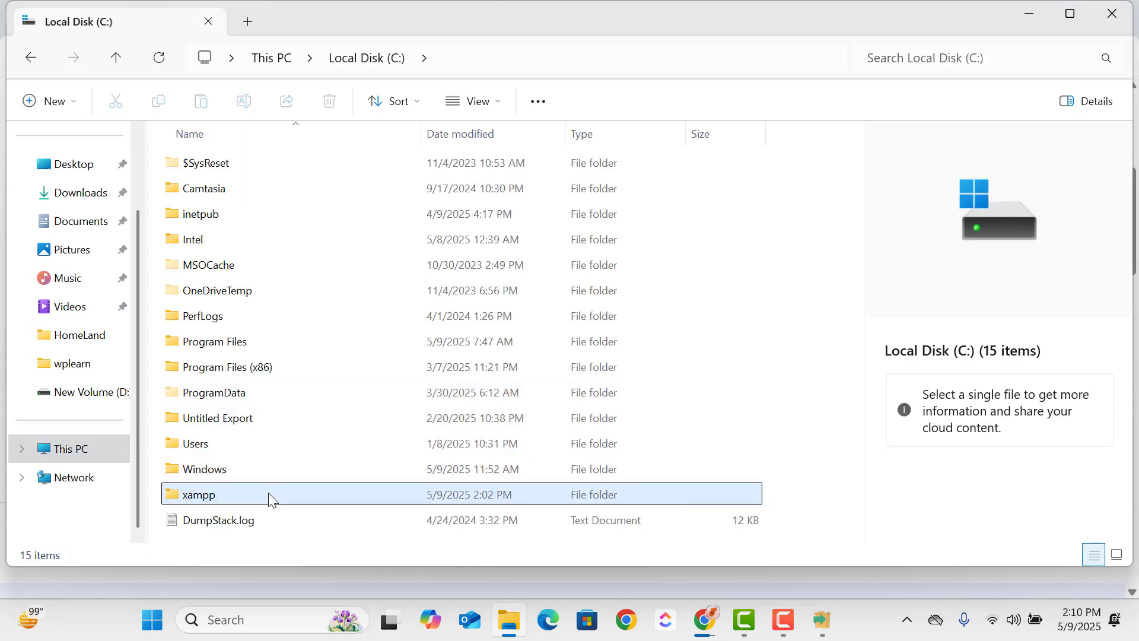
right_click(267, 490)
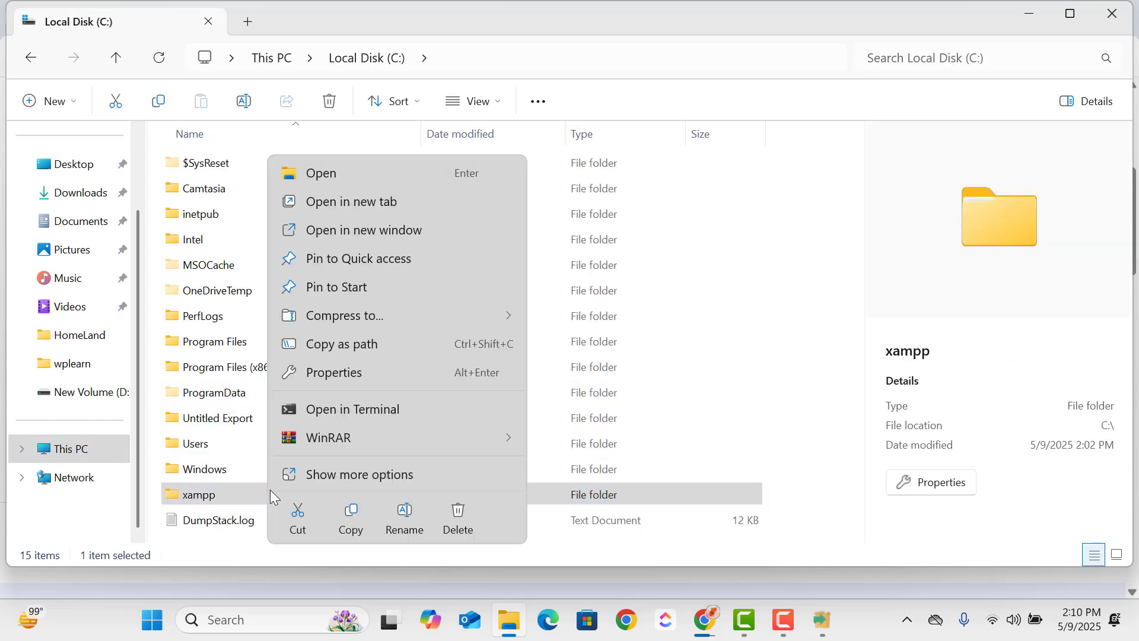
left_click(454, 514)
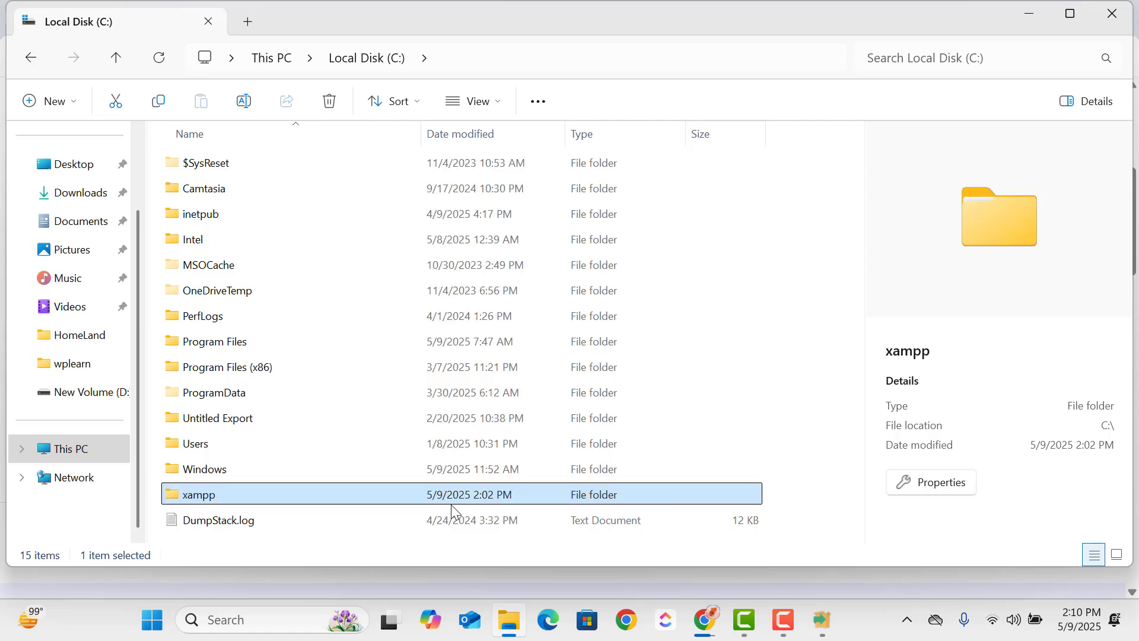
left_click(1115, 15)
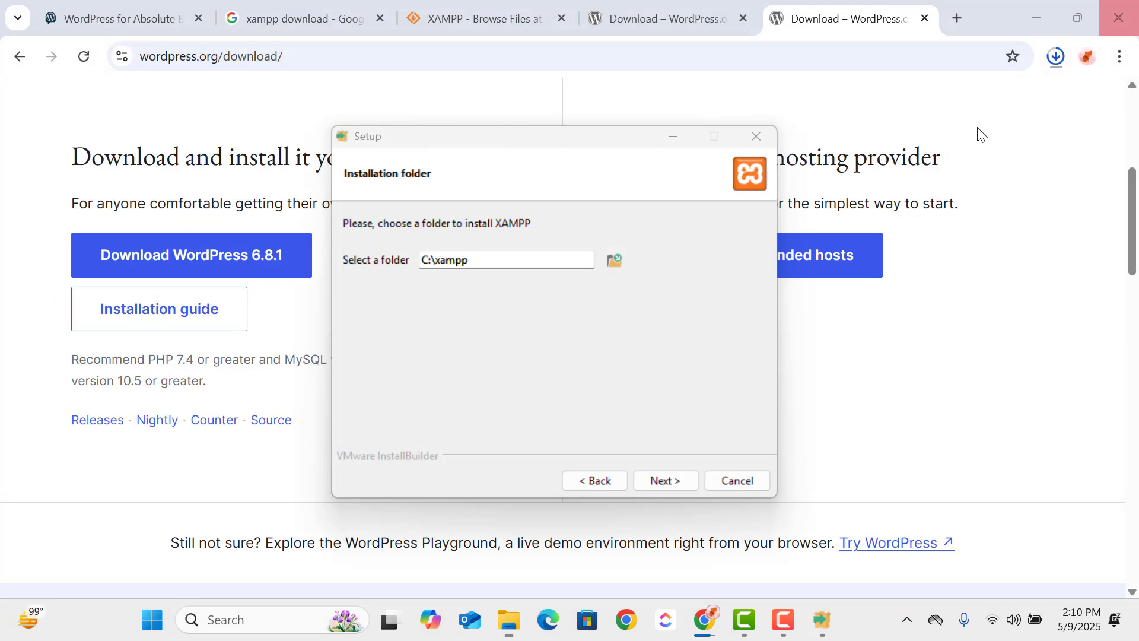
- Accept C:\xampp as the installation folder and start the XAMPP installation
left_click(664, 480)
left_click(666, 482)
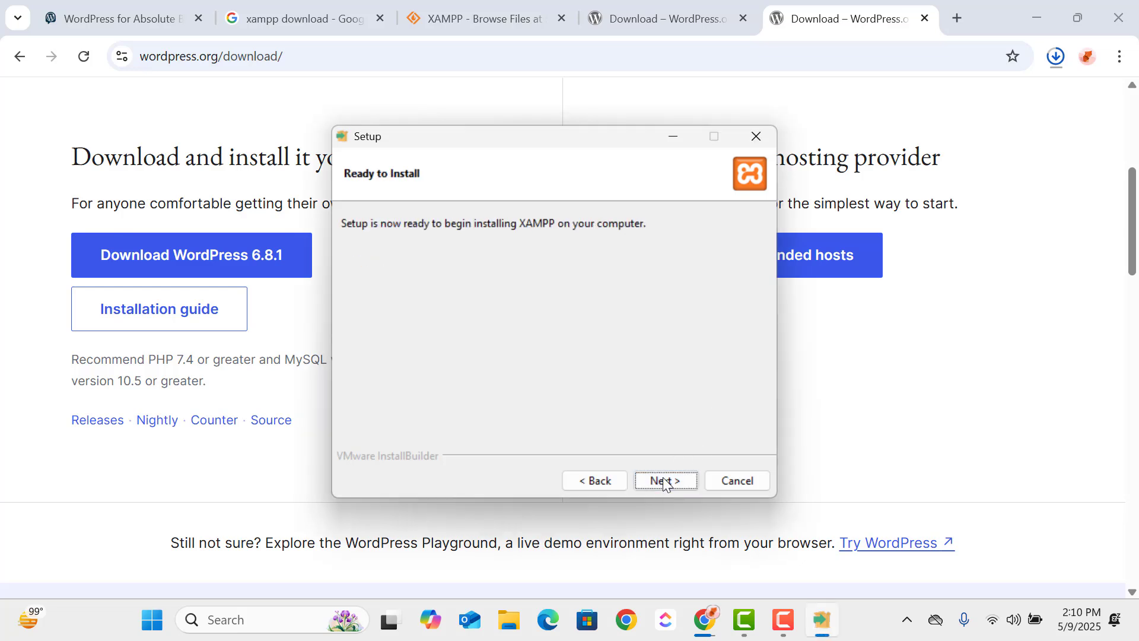
left_click(671, 481)
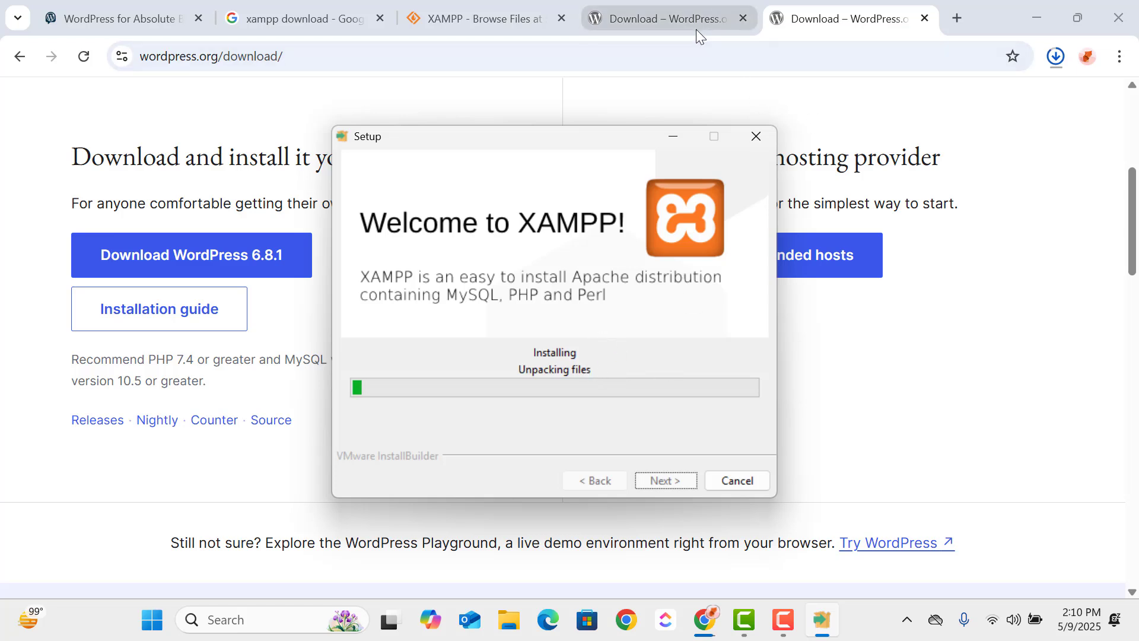
- Check the WordPress download's progress and revisit the open XAMPP search, SourceForge files and WordPress download pages
left_click(1054, 54)
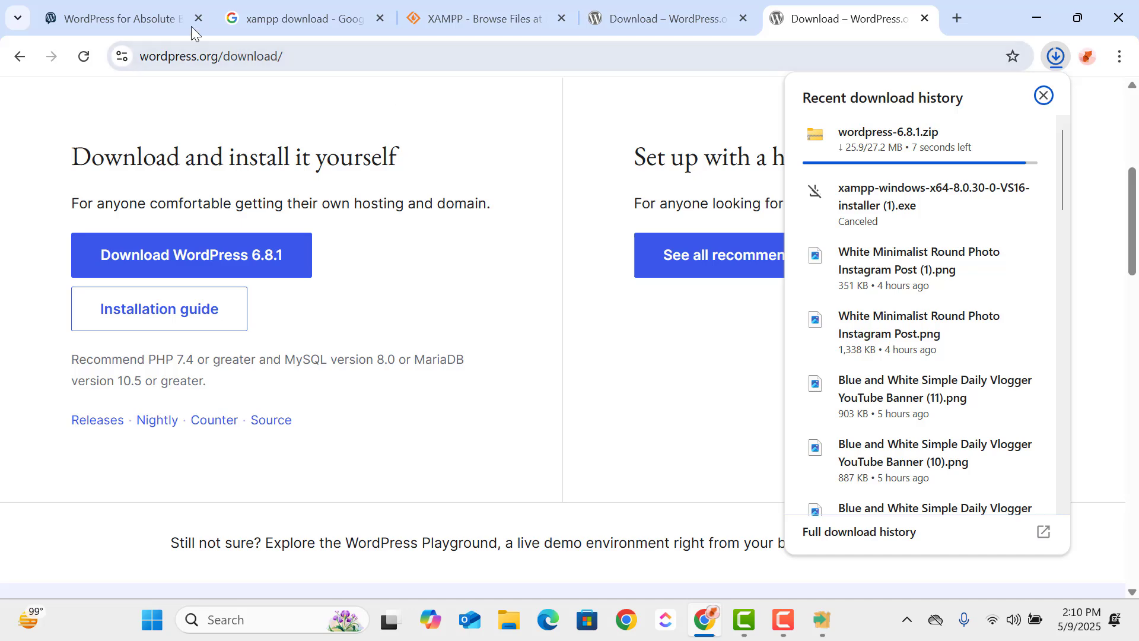
left_click(113, 8)
left_click(329, 15)
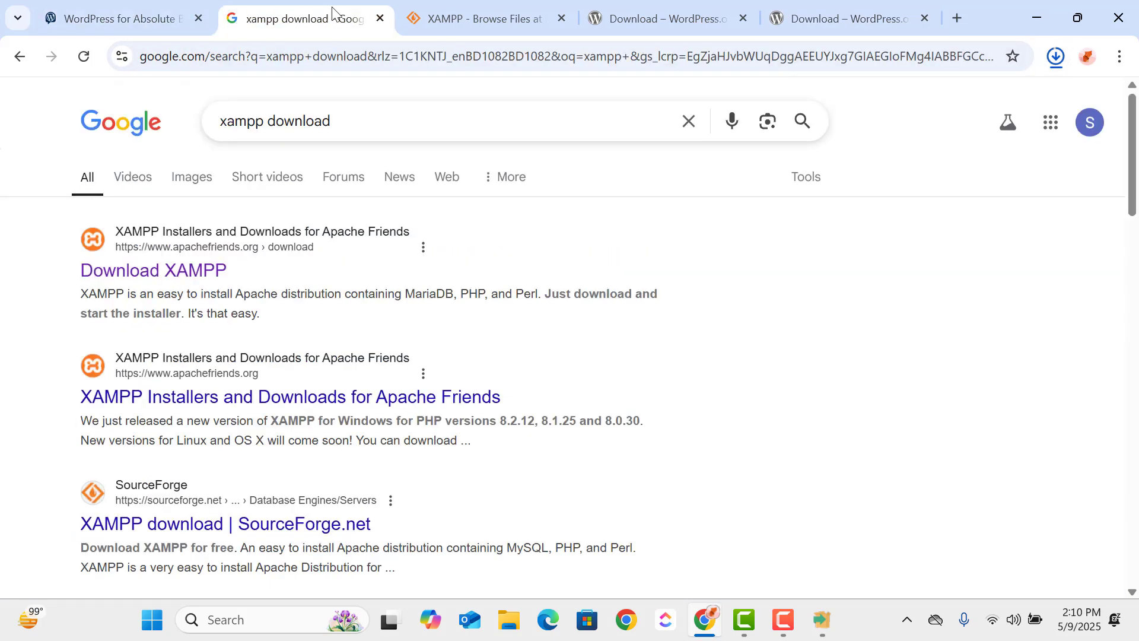
left_click(498, 12)
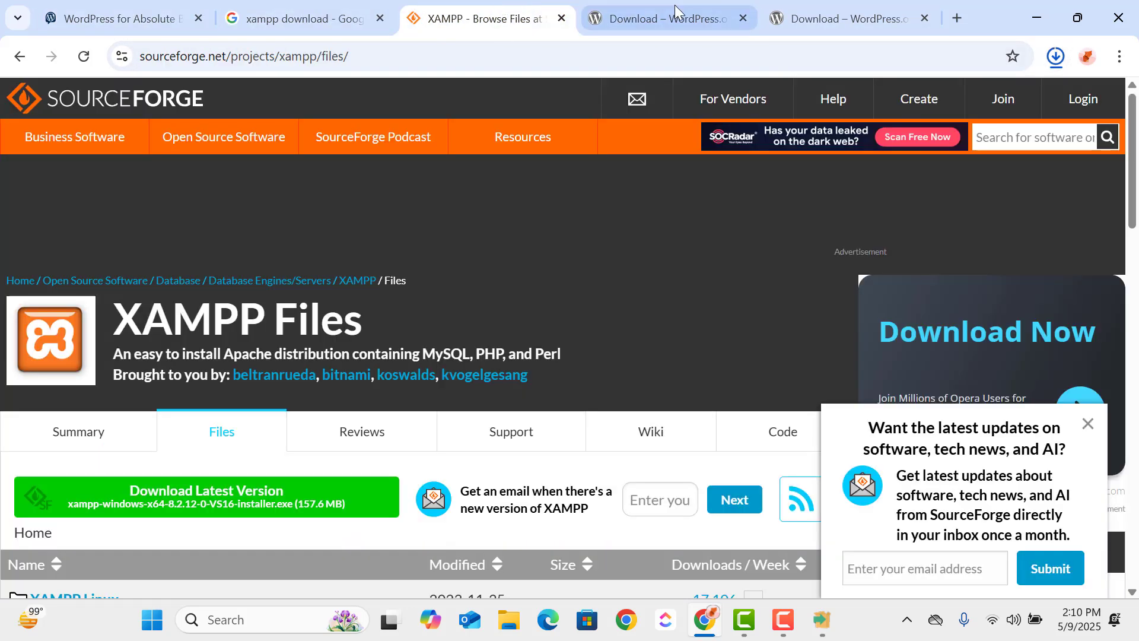
left_click(686, 17)
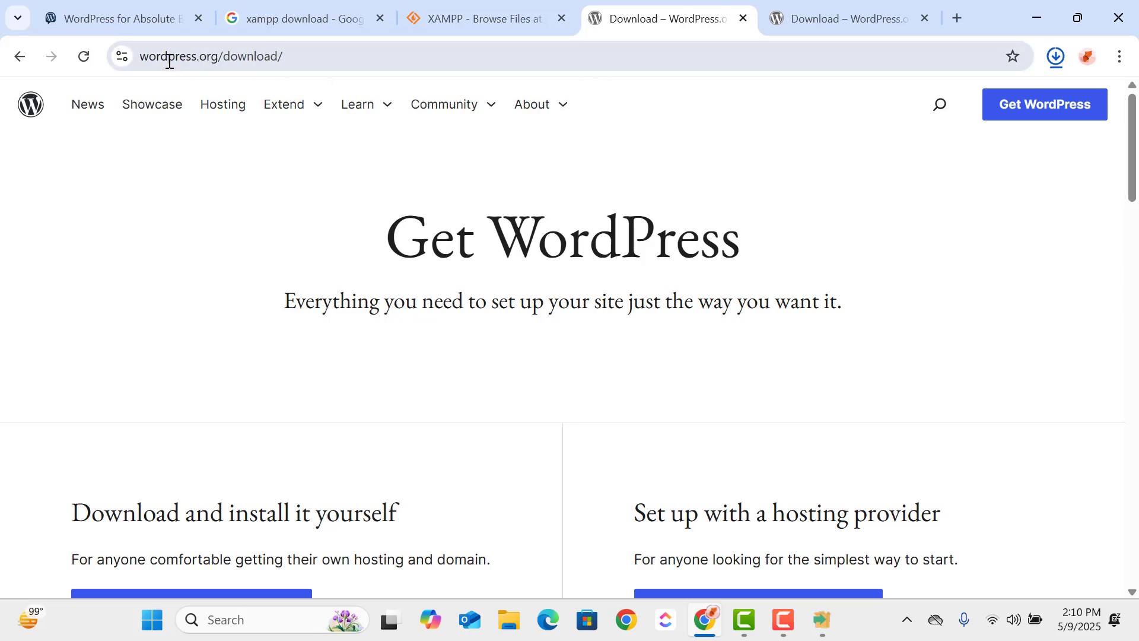
- Review the wordpress.org/download address and the page's options for downloading and installing WordPress yourself
left_click_drag(226, 58, 377, 48)
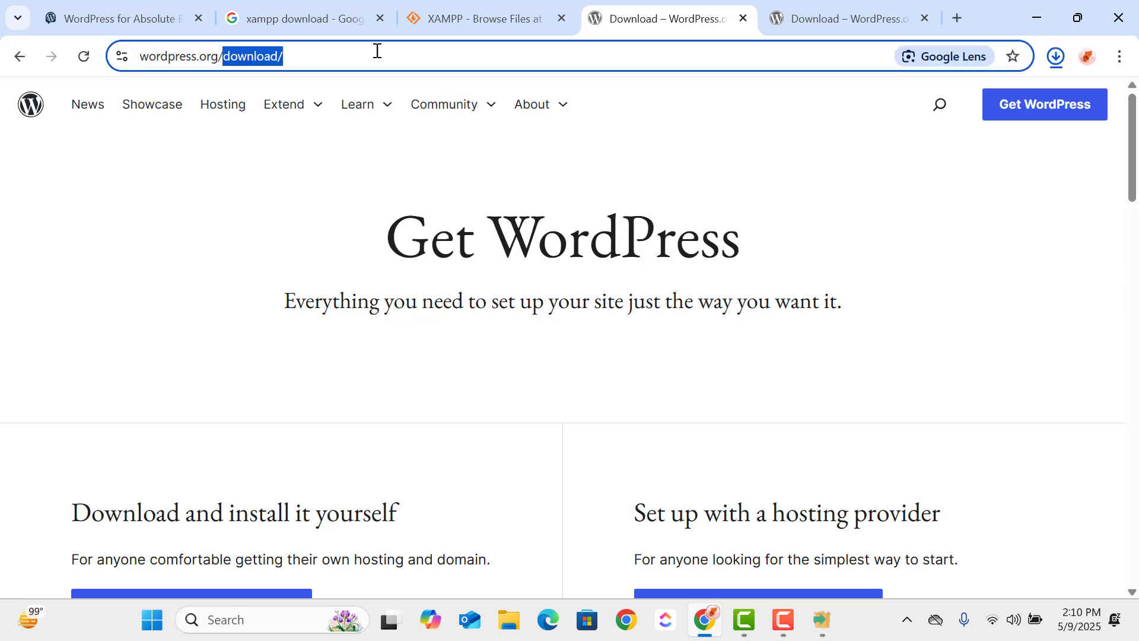
double_click(463, 406)
scroll(292, 496, "down", 5)
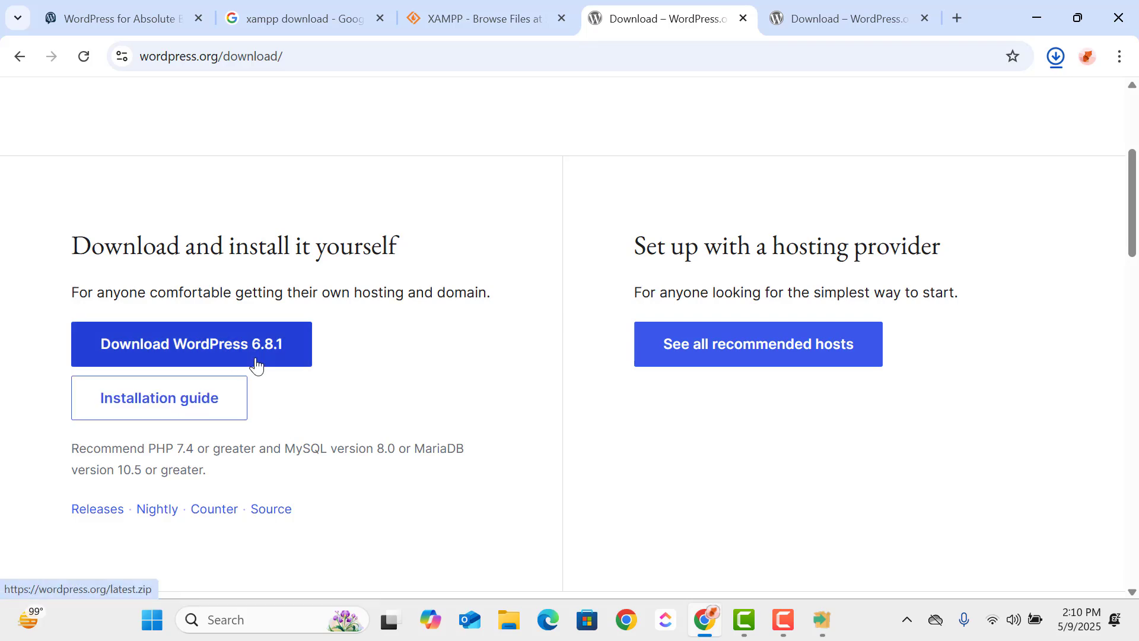
scroll(446, 425, "up", 3)
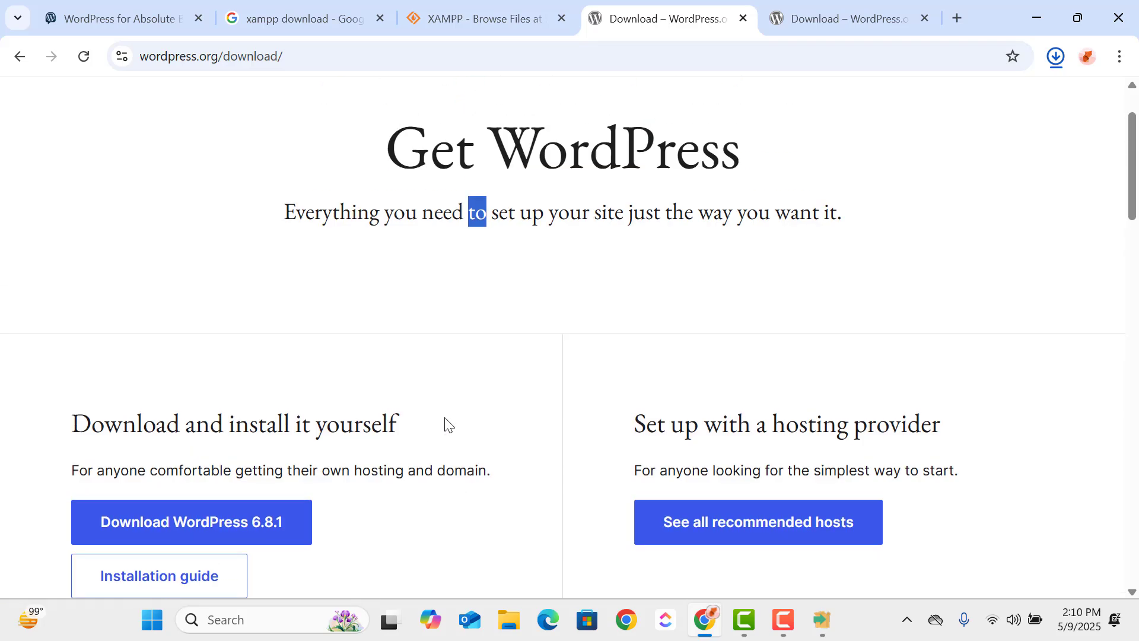
left_click(653, 334)
scroll(710, 346, "down", 1)
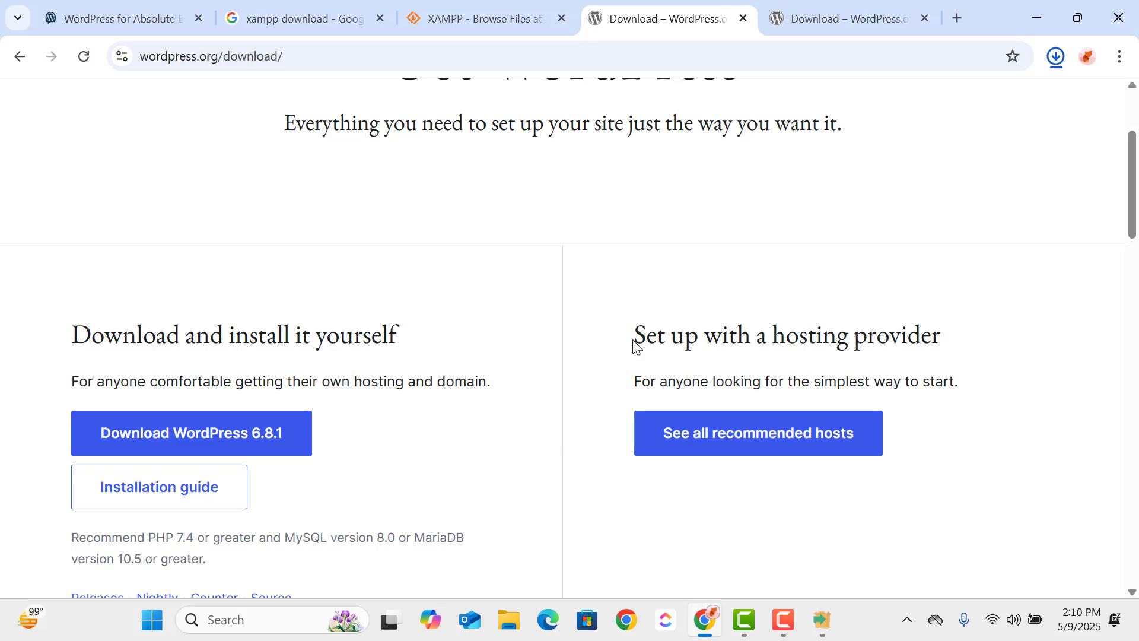
- Open the recommended hosts from the hosting provider option and look over the listed WordPress hosting companies
left_click_drag(634, 345, 855, 338)
left_click(941, 359)
left_click(760, 446)
scroll(853, 281, "down", 5)
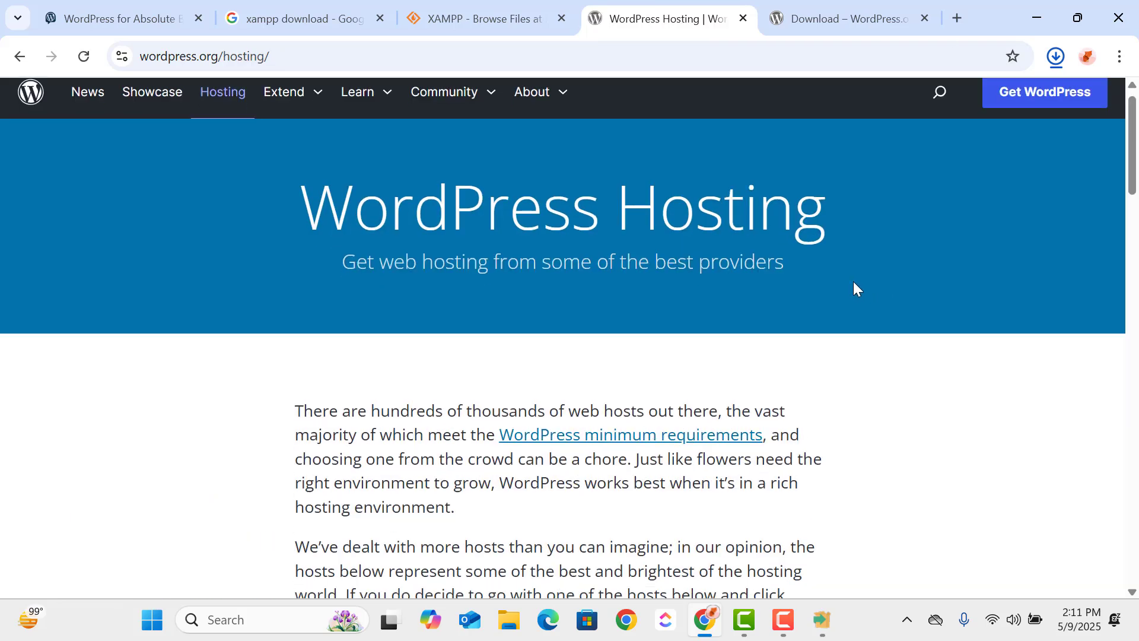
scroll(853, 289, "down", 5)
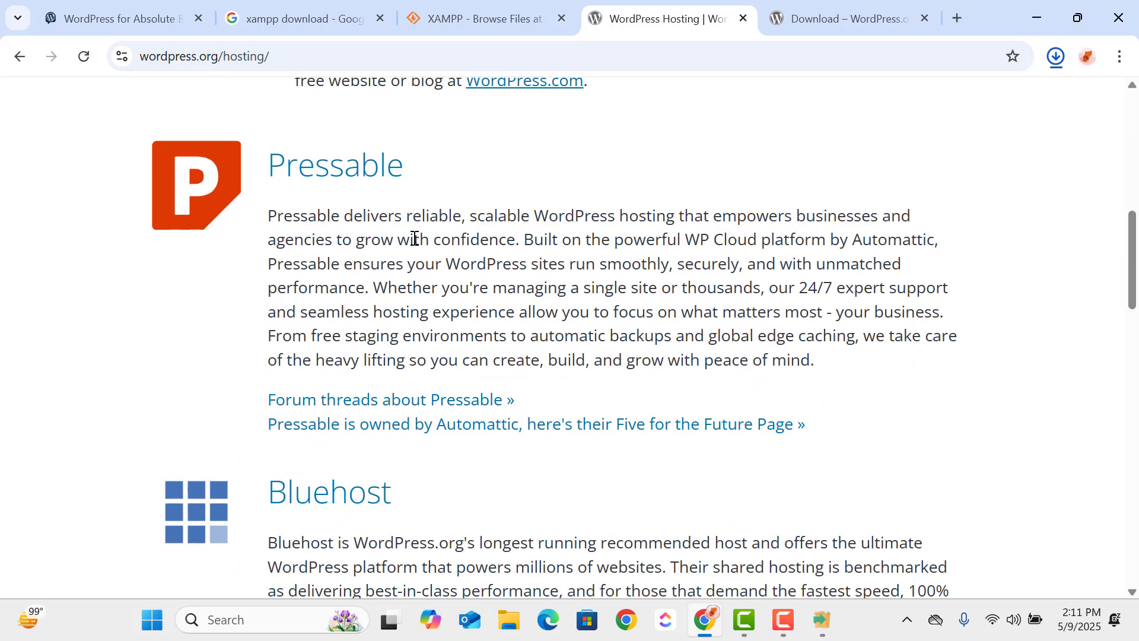
scroll(414, 239, "down", 9)
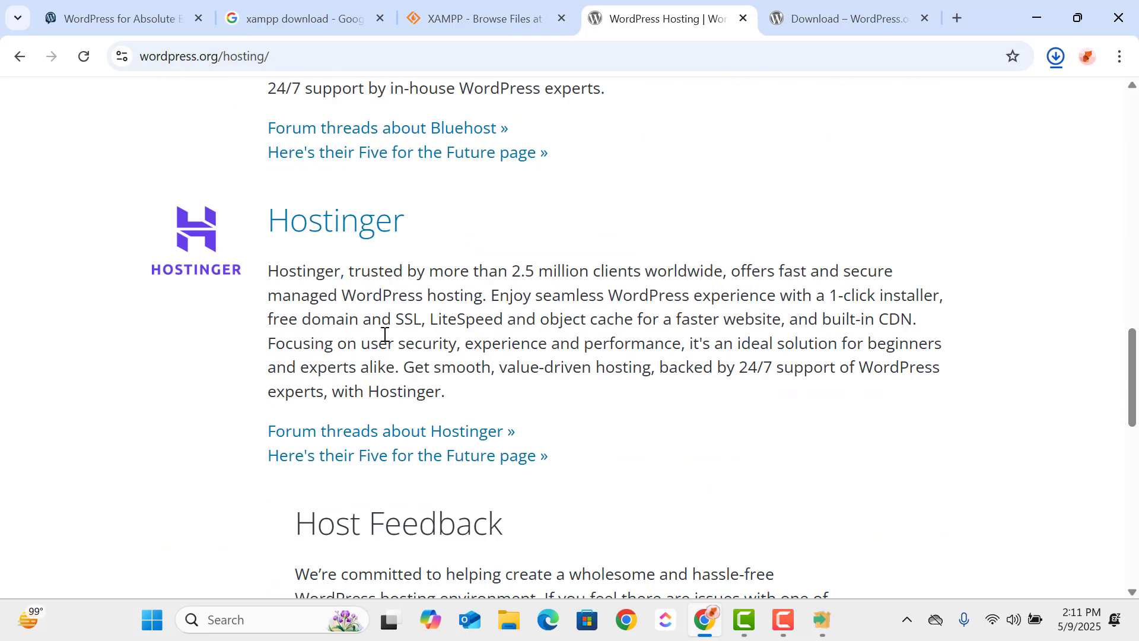
scroll(412, 359, "down", 12)
scroll(422, 364, "up", 10)
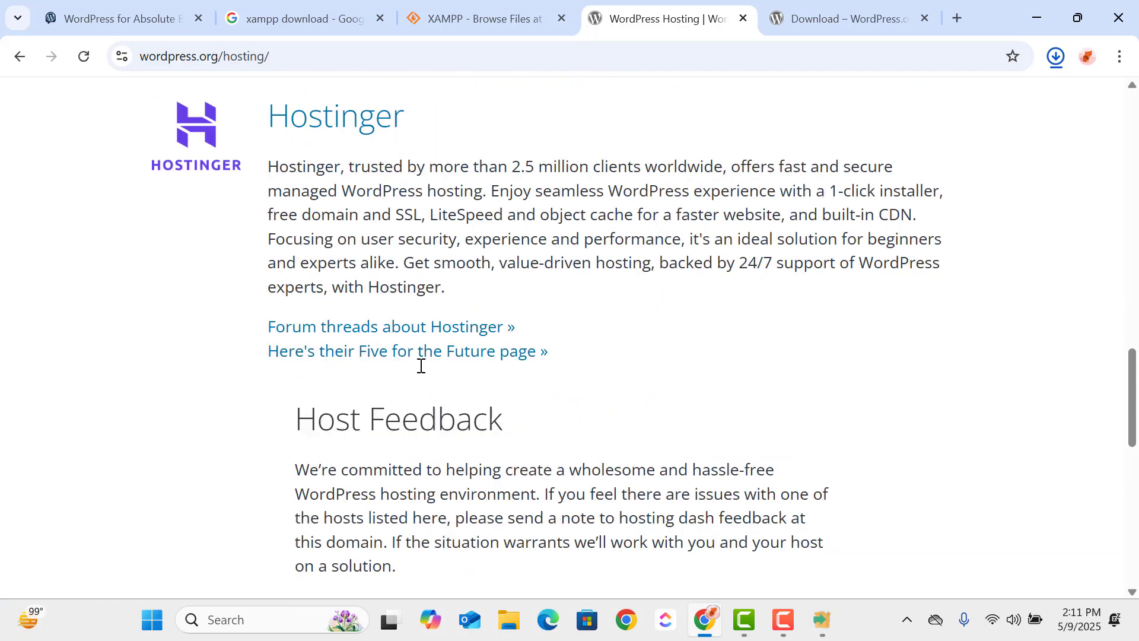
- Return to the WordPress download page and check the wordpress-6.8.1.zip download and the XAMPP setup's progress
scroll(421, 365, "up", 20)
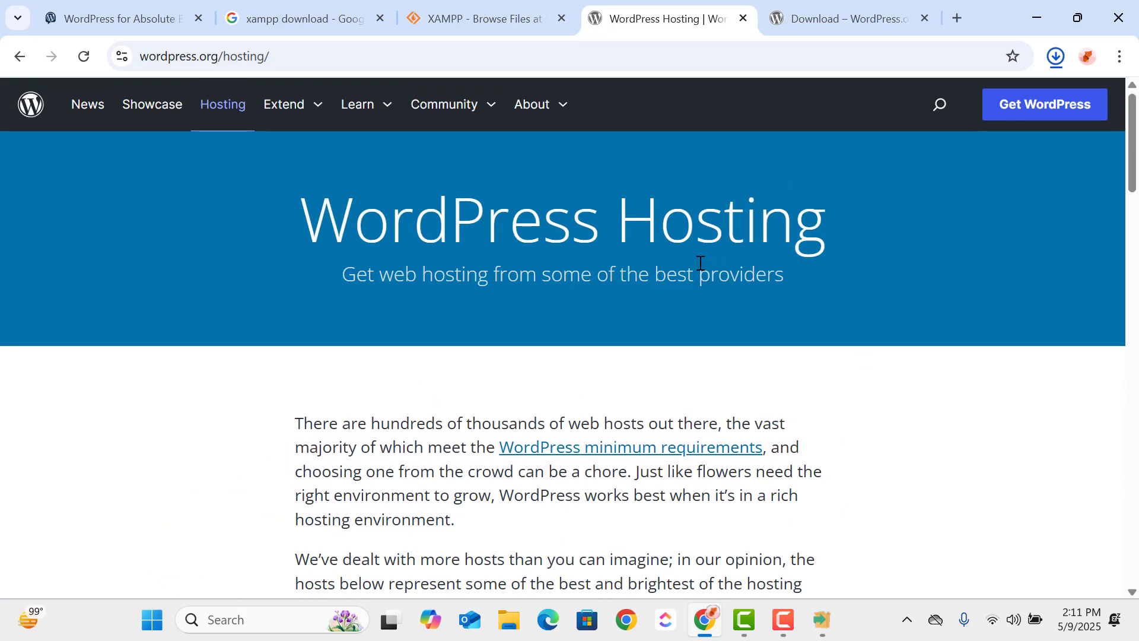
left_click(862, 28)
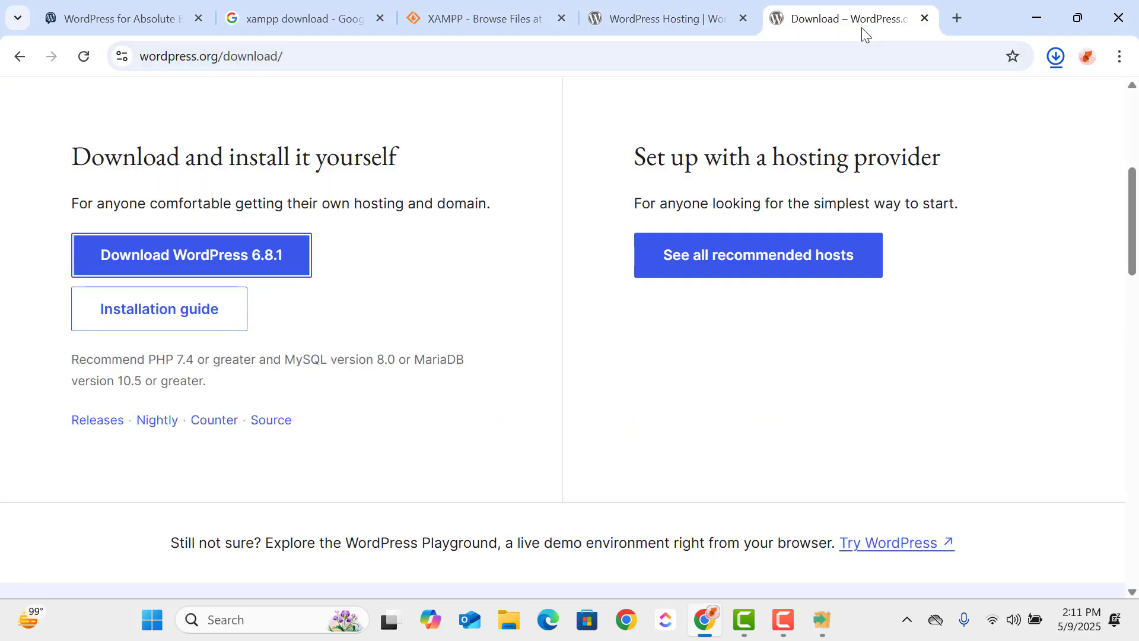
left_click(1056, 56)
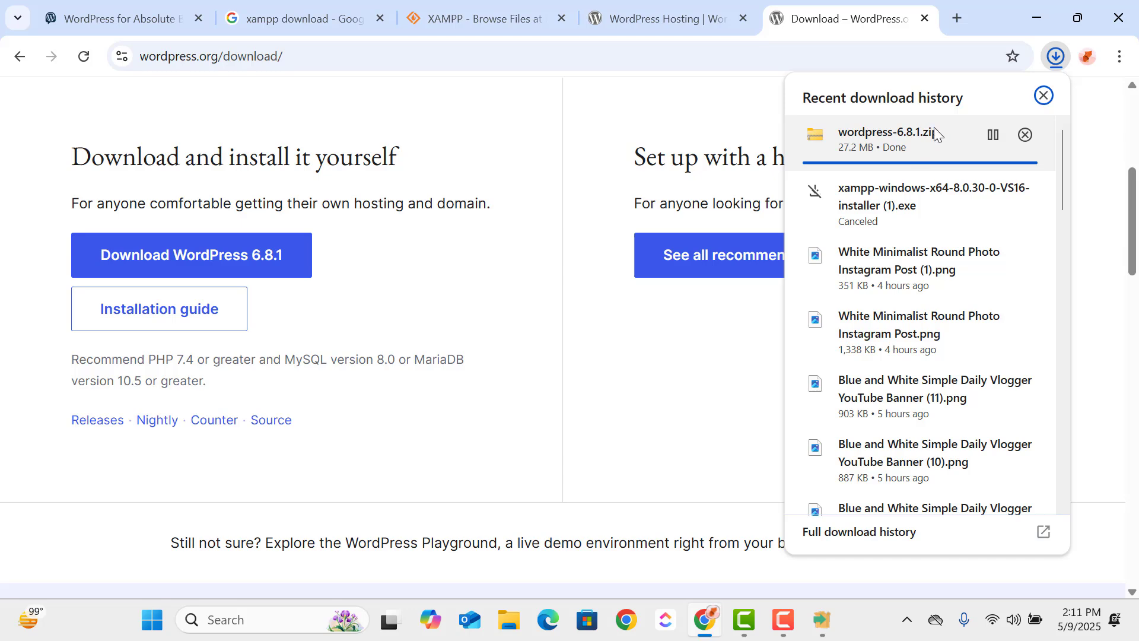
left_click(830, 613)
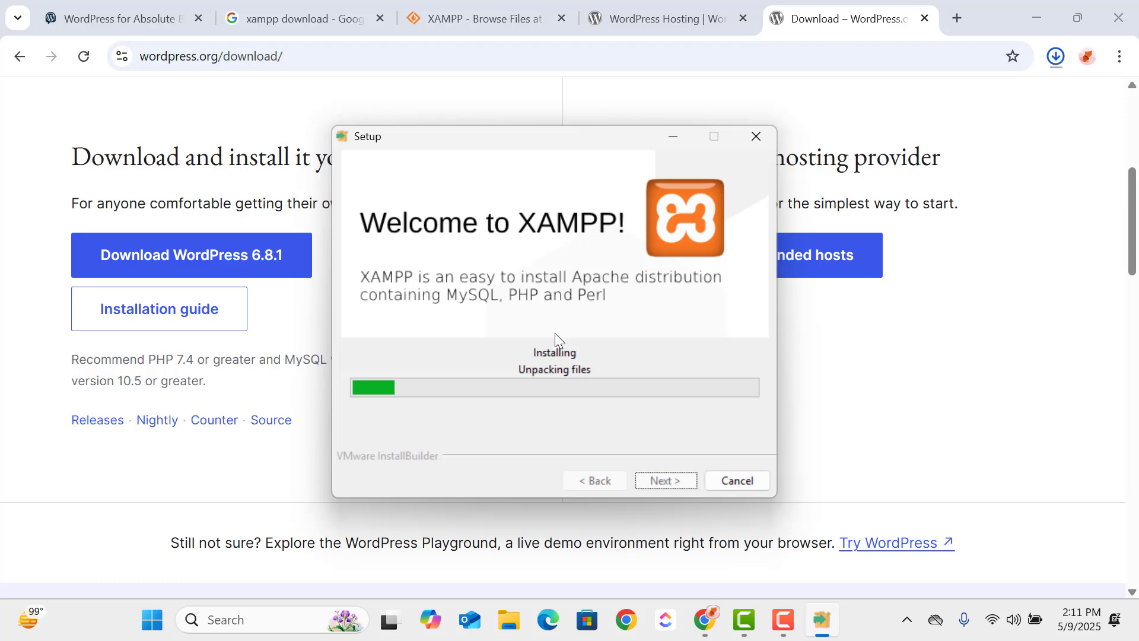
- Extract wordpress-6.8.1.zip from the Downloads folder to the proposed wordpress-6.8.1 folder and show the detailed extraction progress
left_click(506, 632)
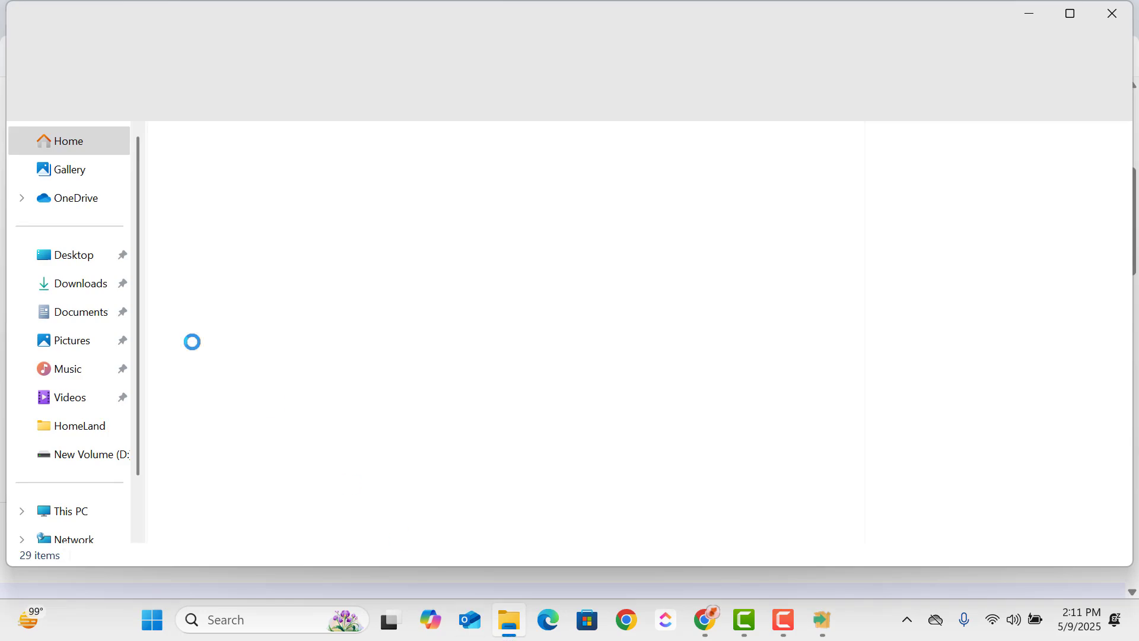
left_click(98, 286)
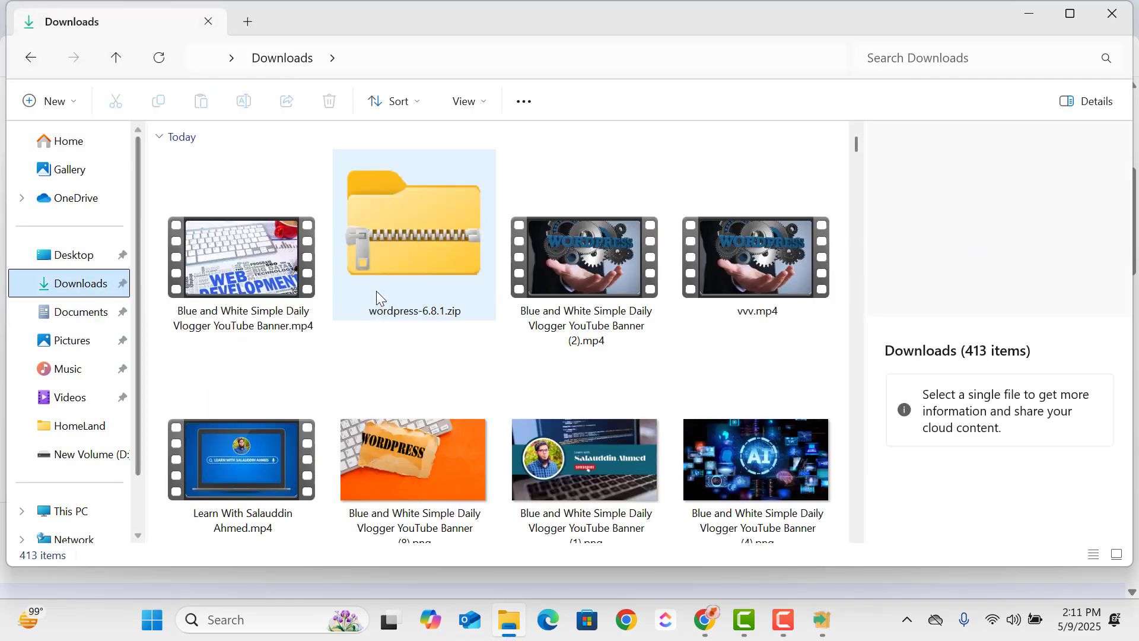
left_click(437, 277)
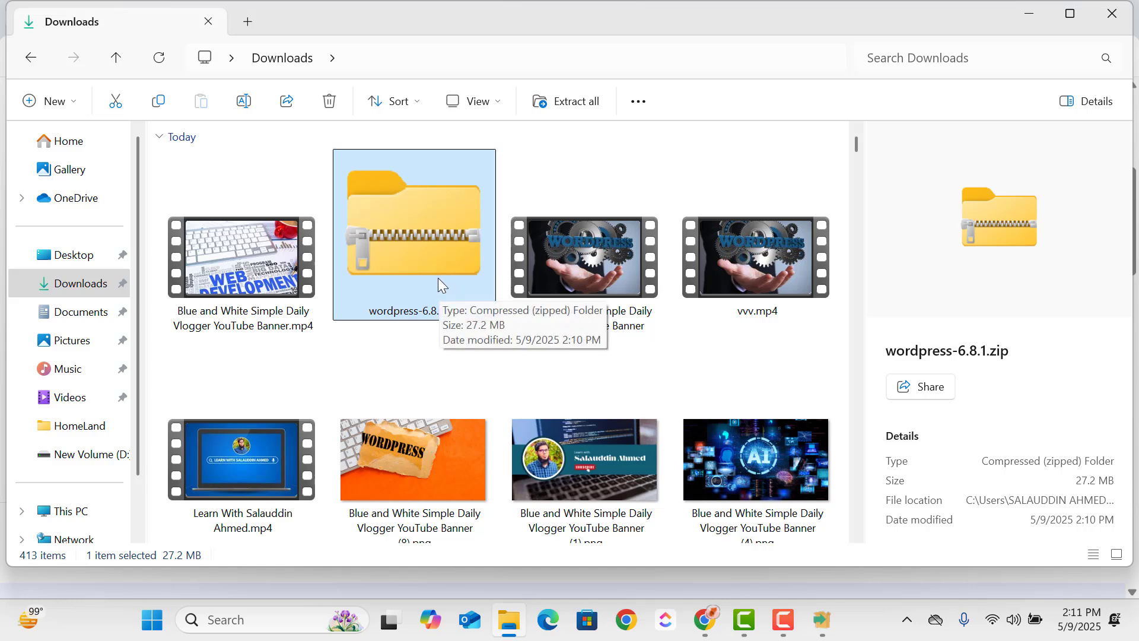
right_click(437, 277)
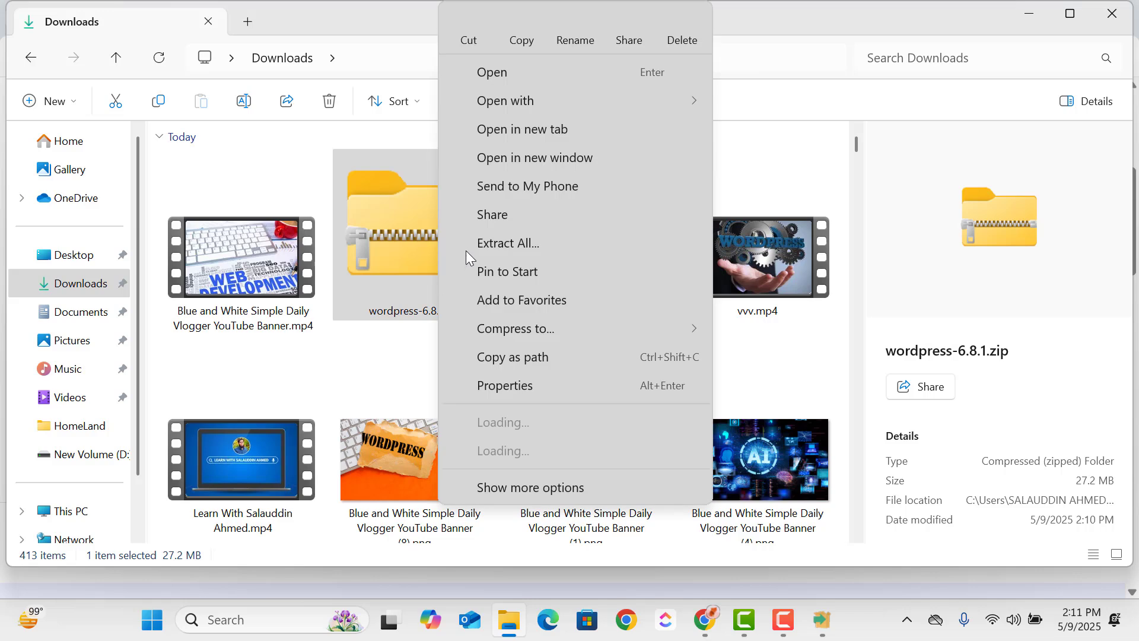
left_click(536, 244)
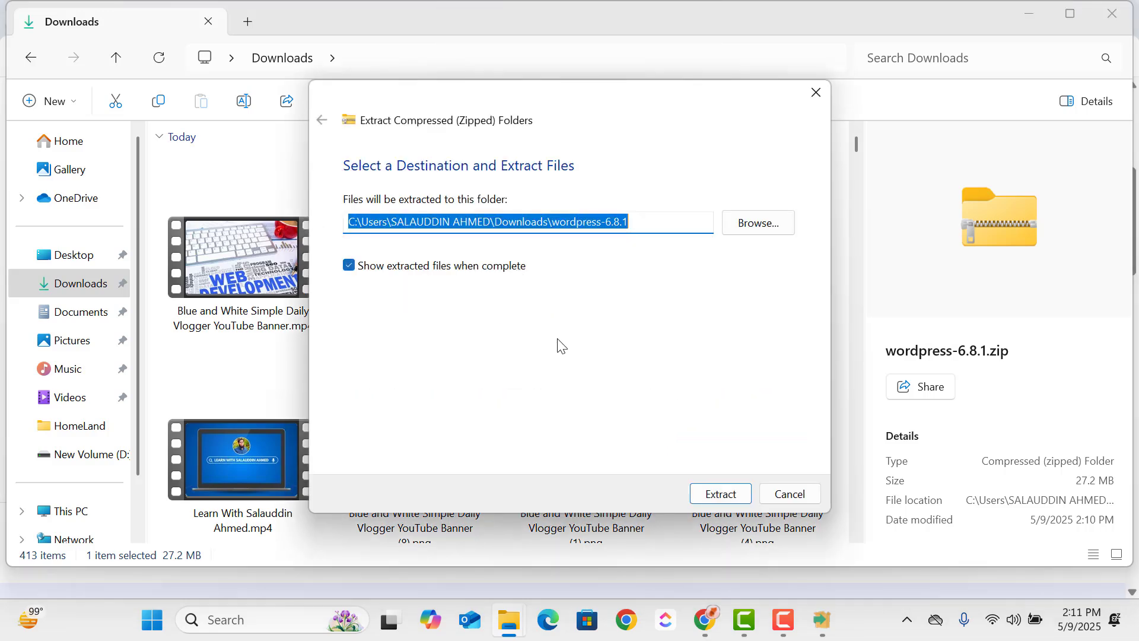
left_click(733, 495)
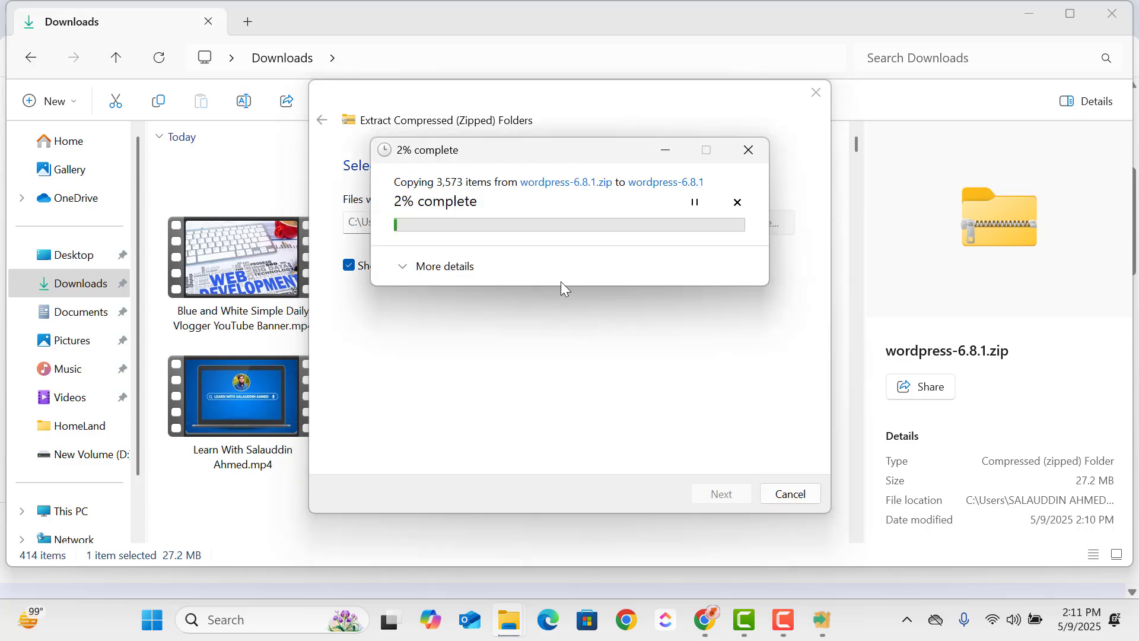
left_click(416, 268)
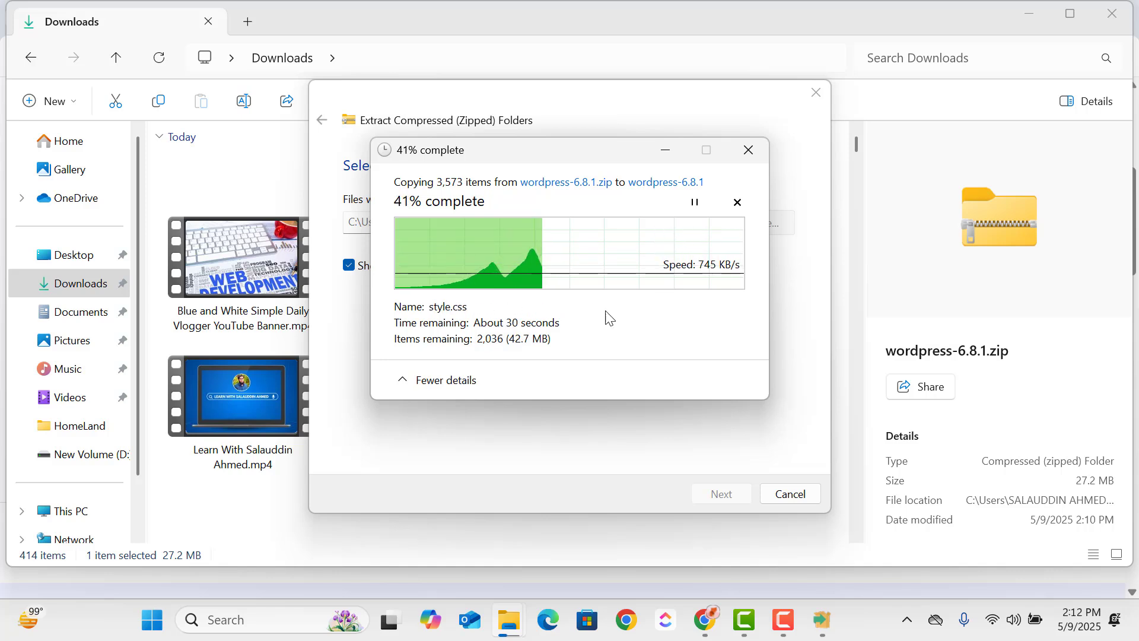
- Switch to Chrome and look over the WordPress for Absolute Beginners course page down to its course content
left_click(706, 621)
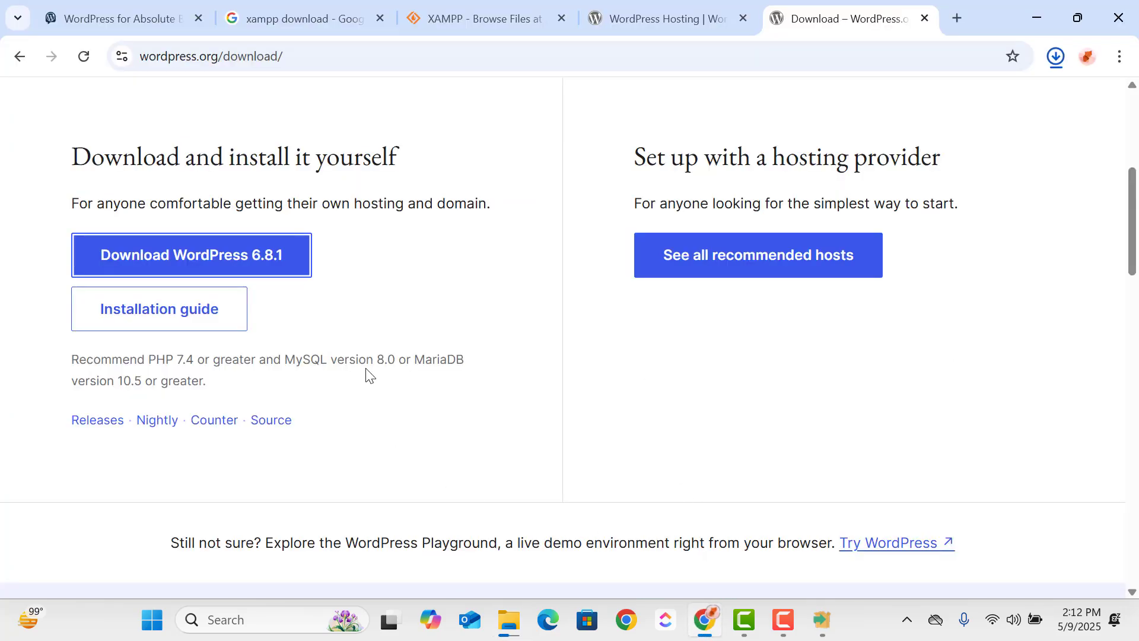
left_click(107, 18)
scroll(561, 160, "up", 15)
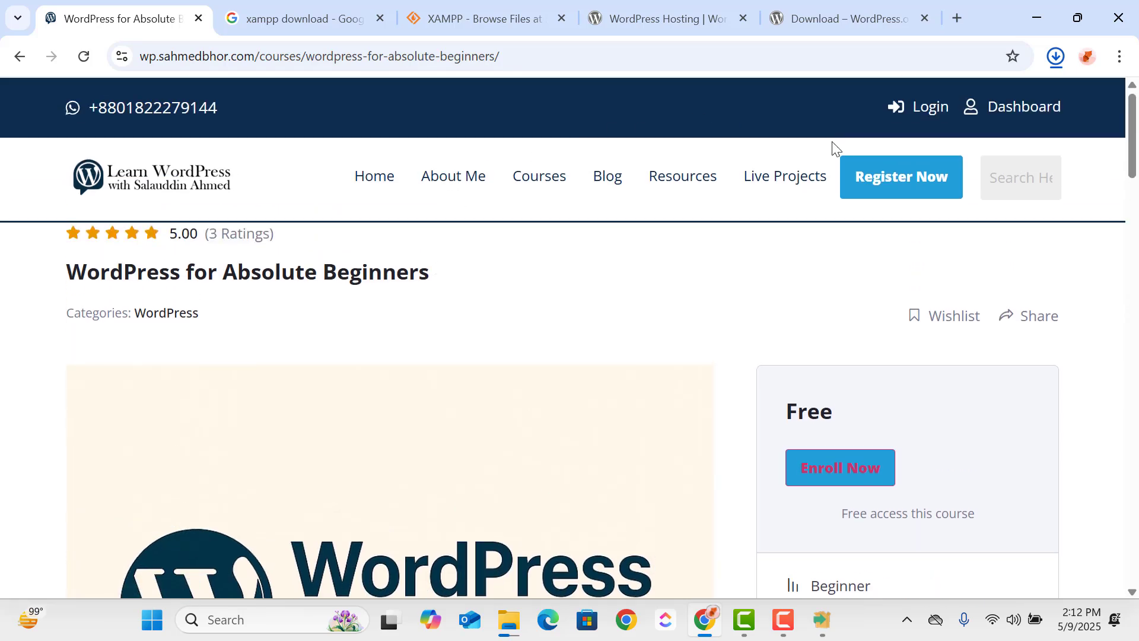
scroll(742, 273, "down", 9)
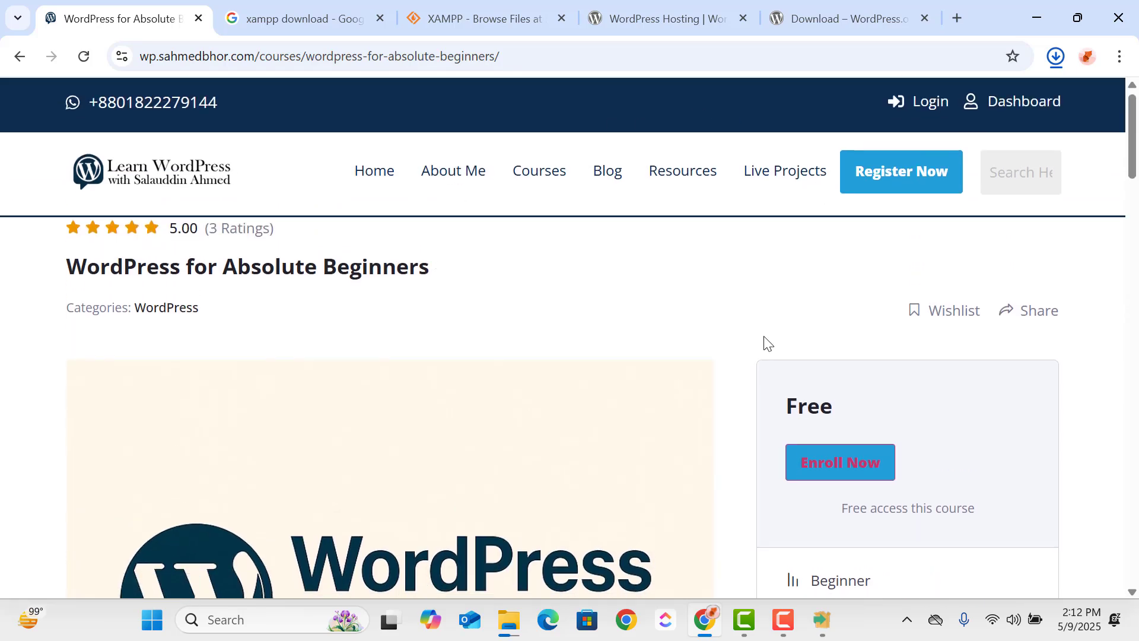
scroll(648, 272, "down", 15)
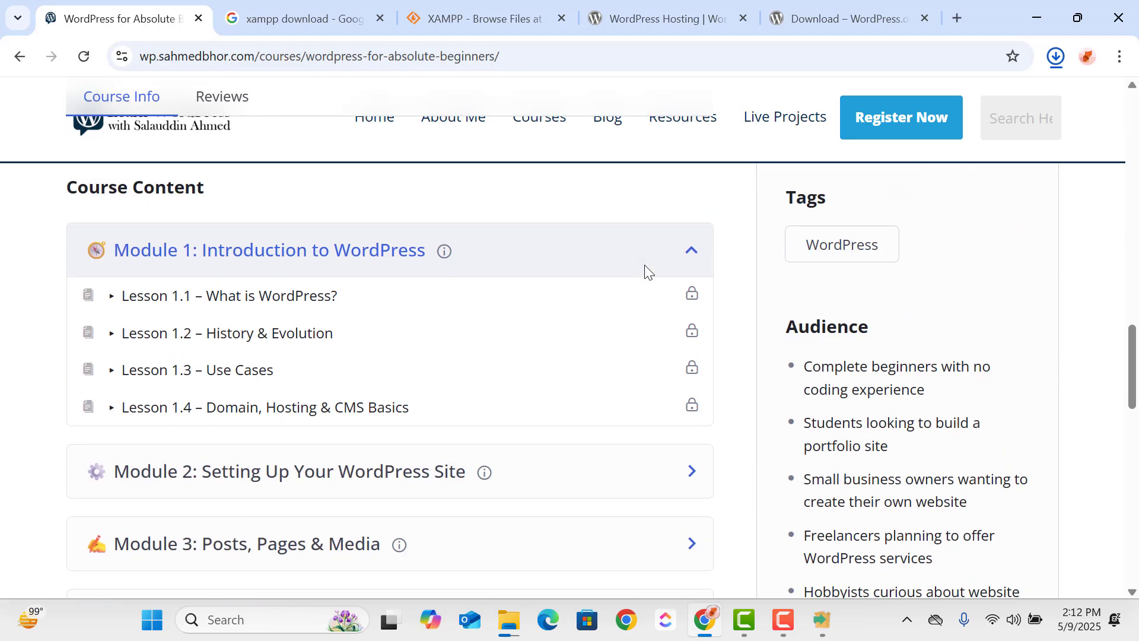
scroll(647, 272, "down", 3)
scroll(647, 273, "up", 3)
- Expand Module 2: Setting Up Your WordPress Site and look over its lessons and the remaining modules
left_click(671, 473)
scroll(594, 426, "down", 3)
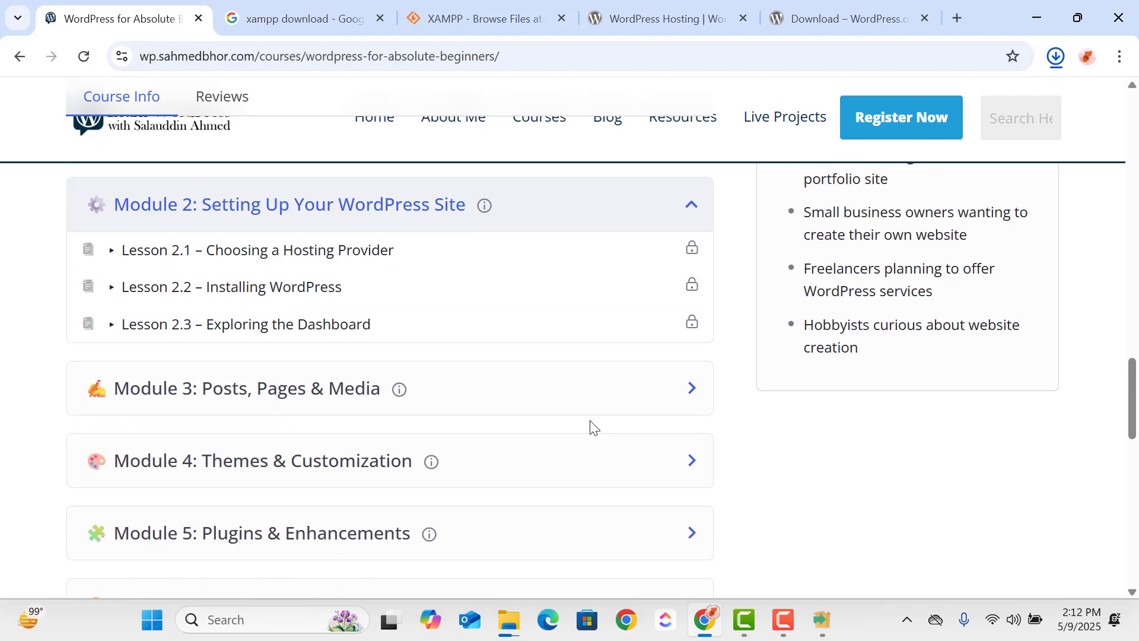
scroll(521, 338, "up", 4)
scroll(583, 304, "down", 9)
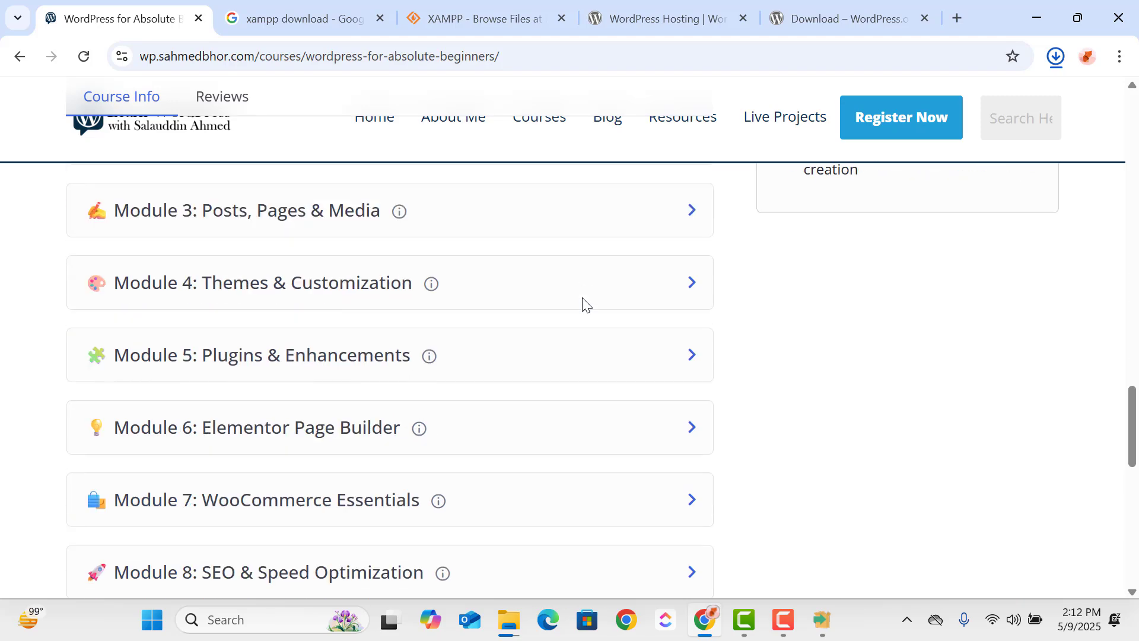
scroll(584, 303, "up", 3)
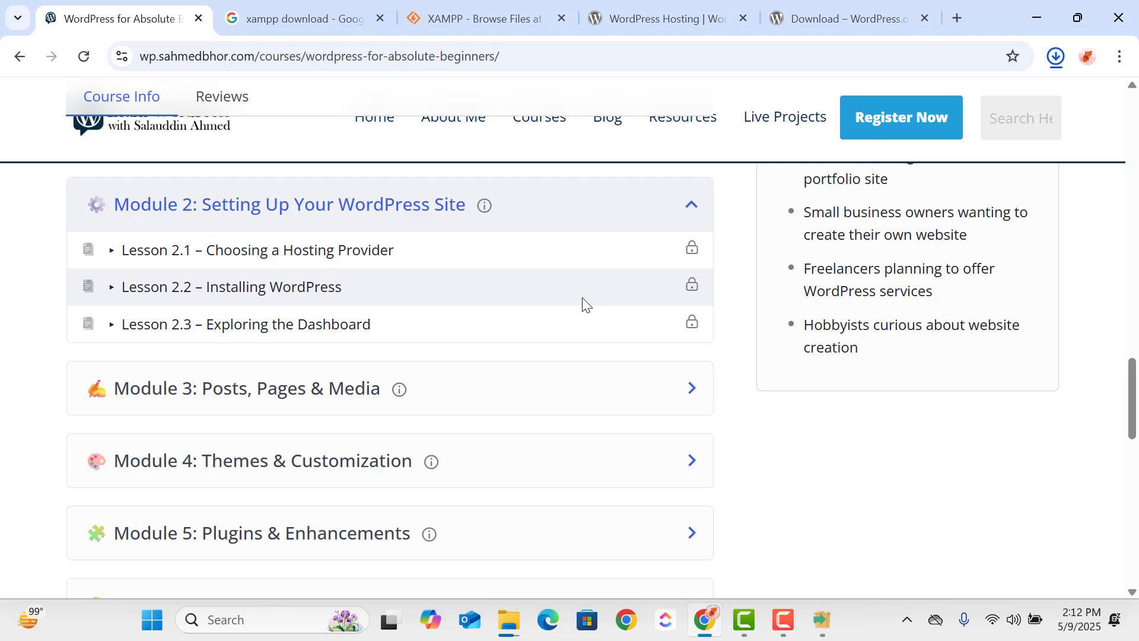
- Expand Module 3: Posts, Pages & Media and review the lessons of the first three course modules
left_click(542, 394)
scroll(575, 296, "up", 2)
scroll(574, 275, "up", 4)
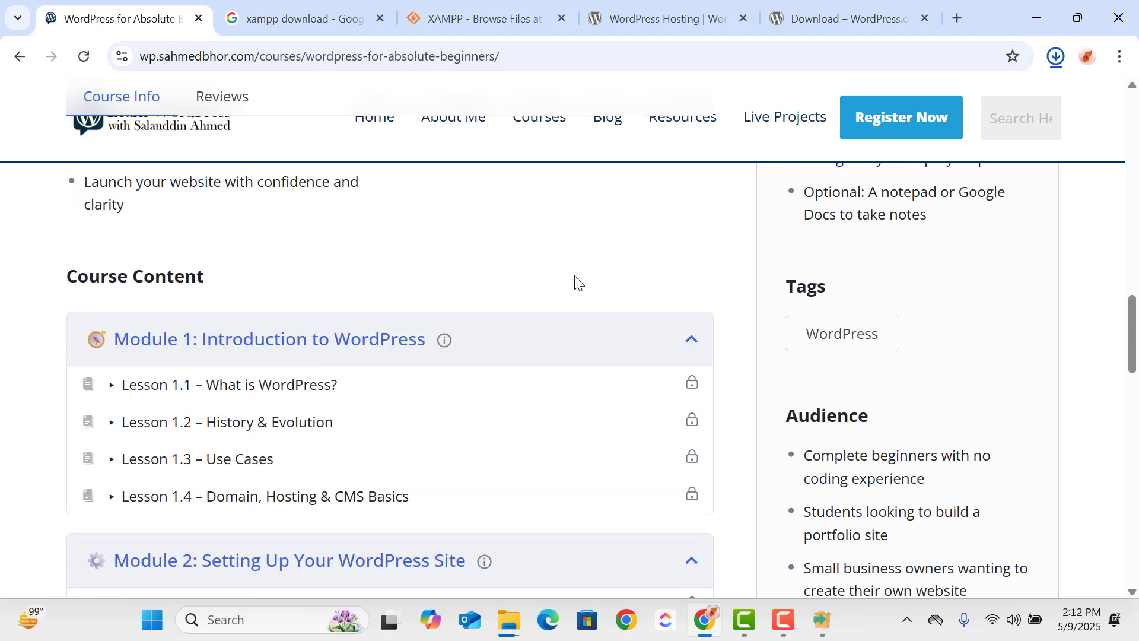
scroll(574, 275, "down", 2)
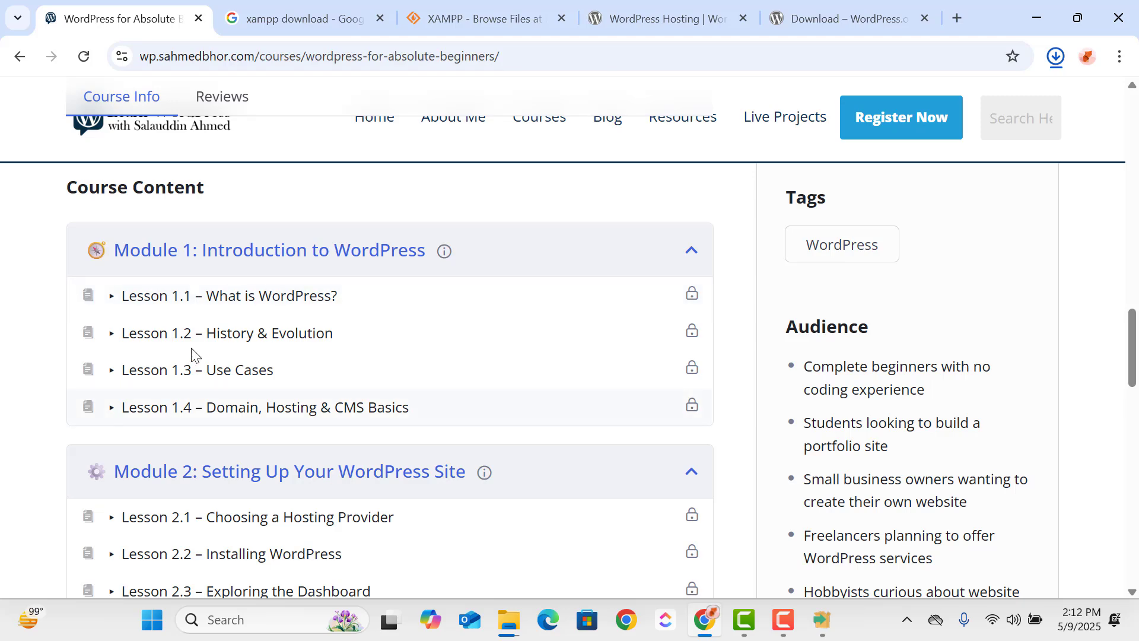
scroll(382, 318, "down", 3)
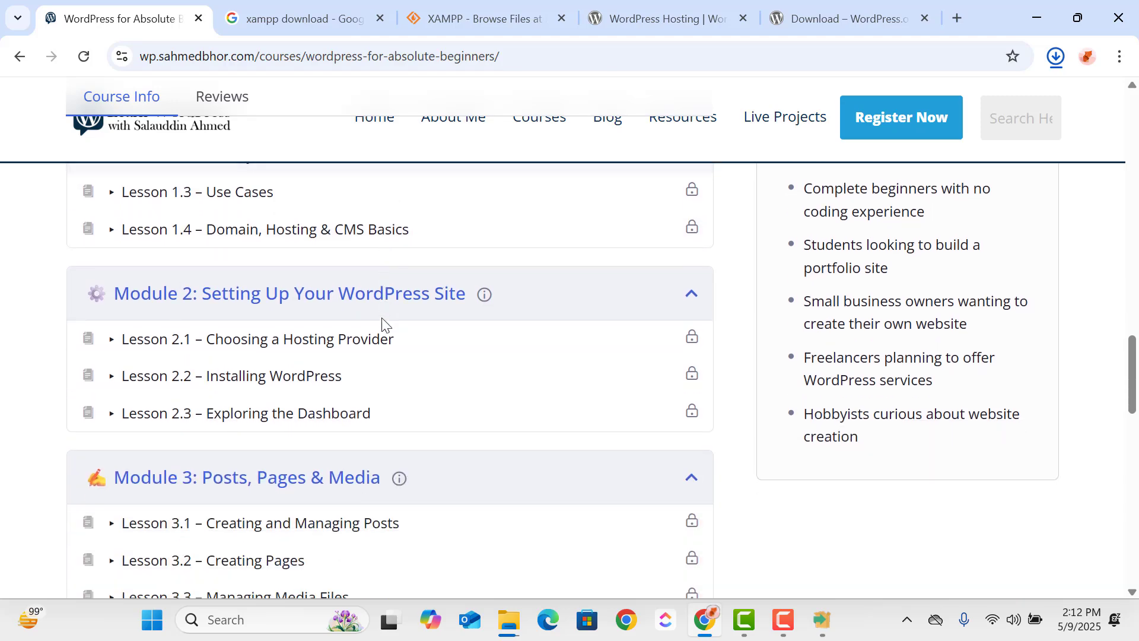
scroll(382, 320, "up", 2)
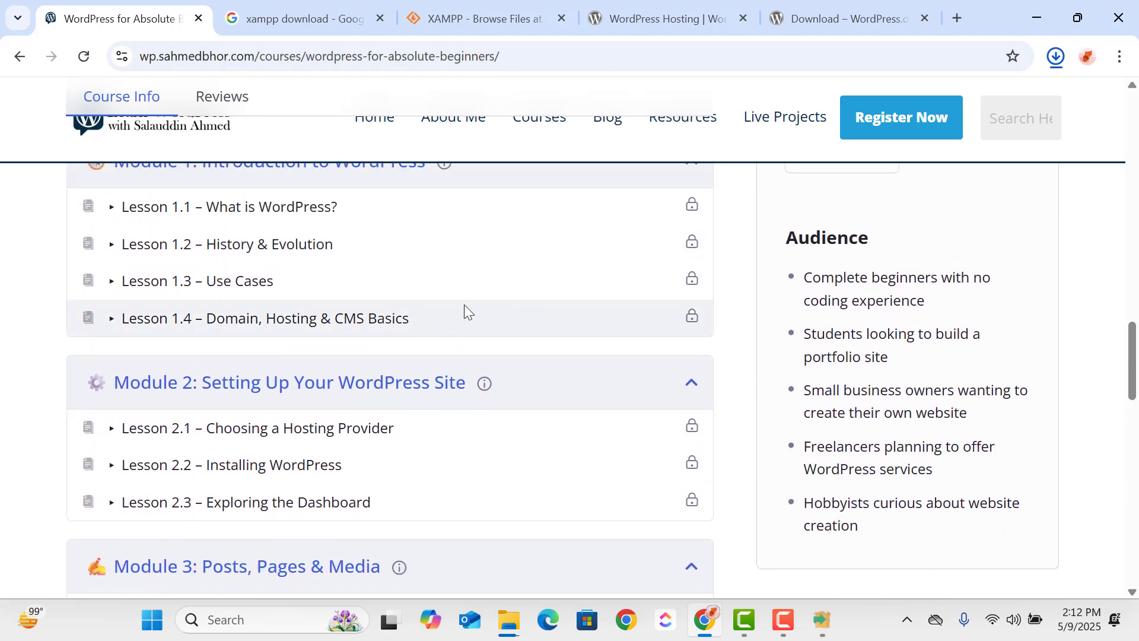
scroll(461, 305, "down", 3)
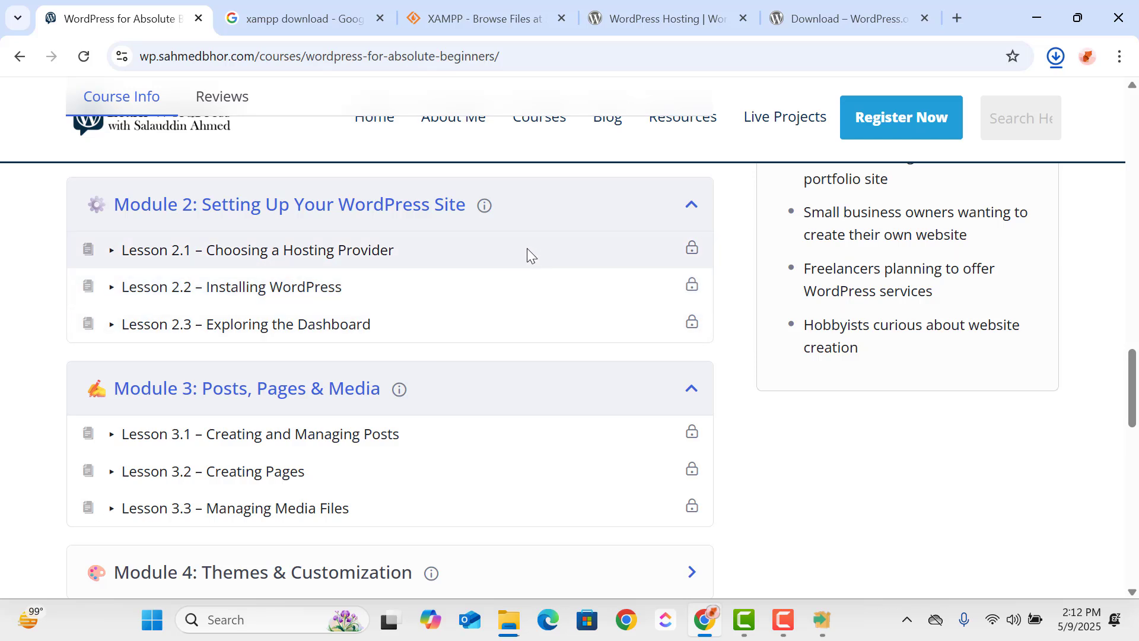
scroll(503, 249, "up", 6)
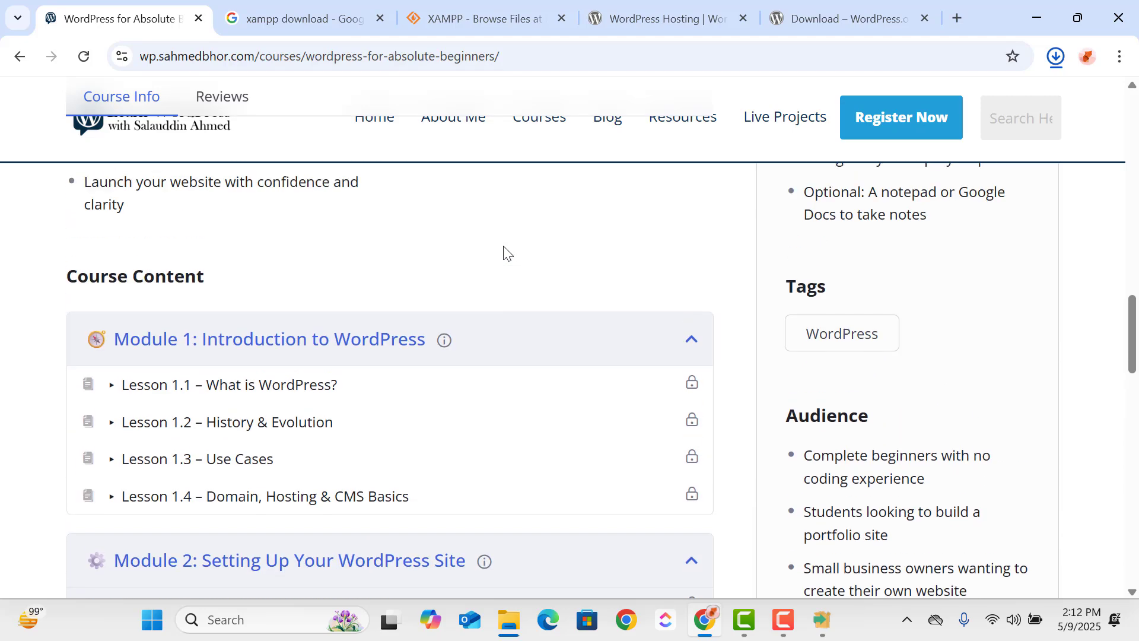
- Check the browser's download history and bring up the XAMPP setup to see how far the installation is
left_click(1060, 57)
left_click(1059, 57)
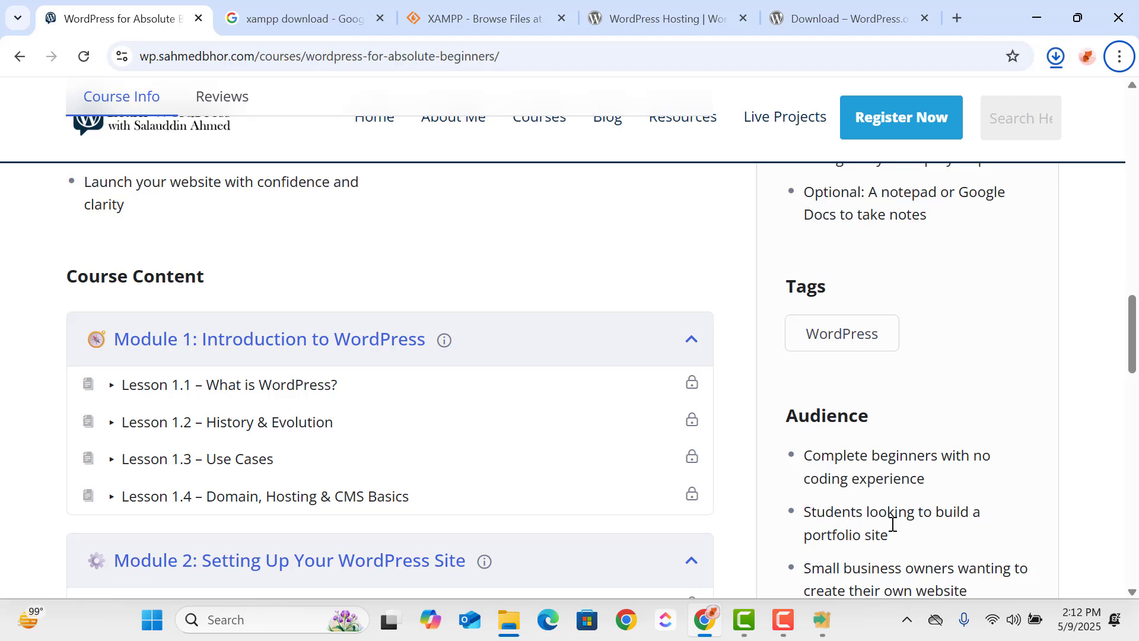
left_click(824, 626)
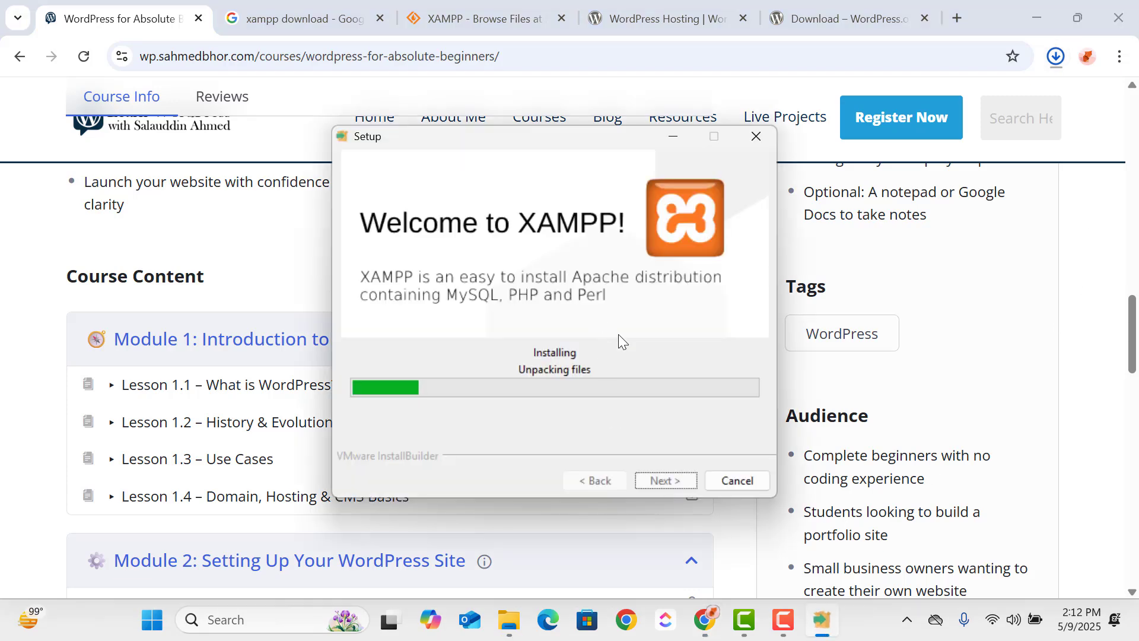
- Switch to File Explorer, open the extracted wordpress folder inside wordpress-6.8.1 and look through its files
key("super+e")
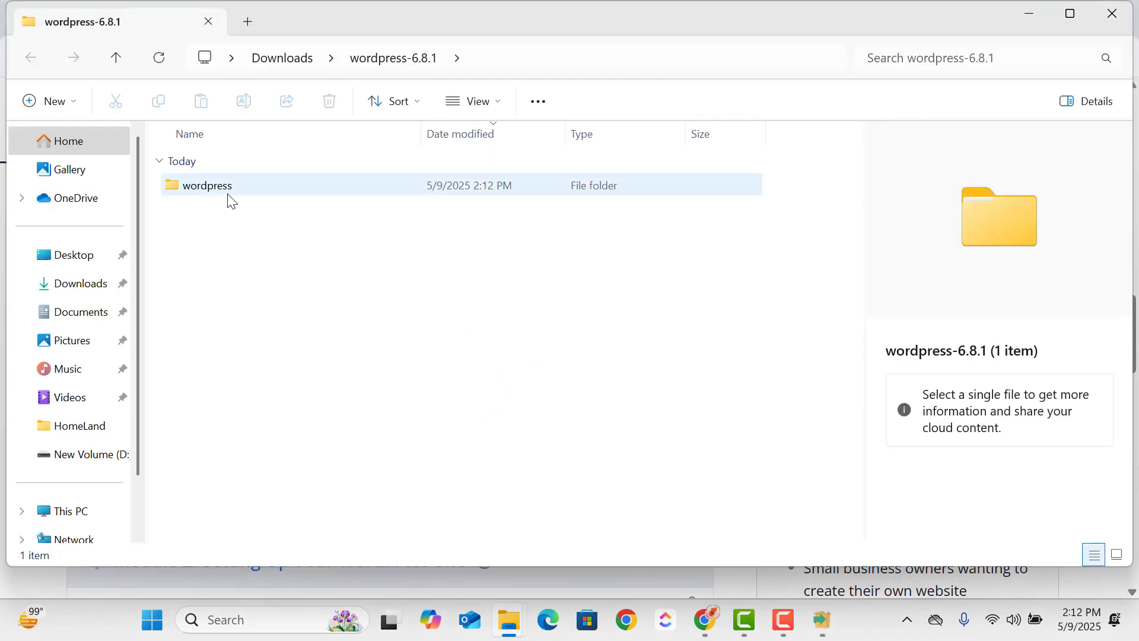
left_click(297, 188)
double_click(297, 188)
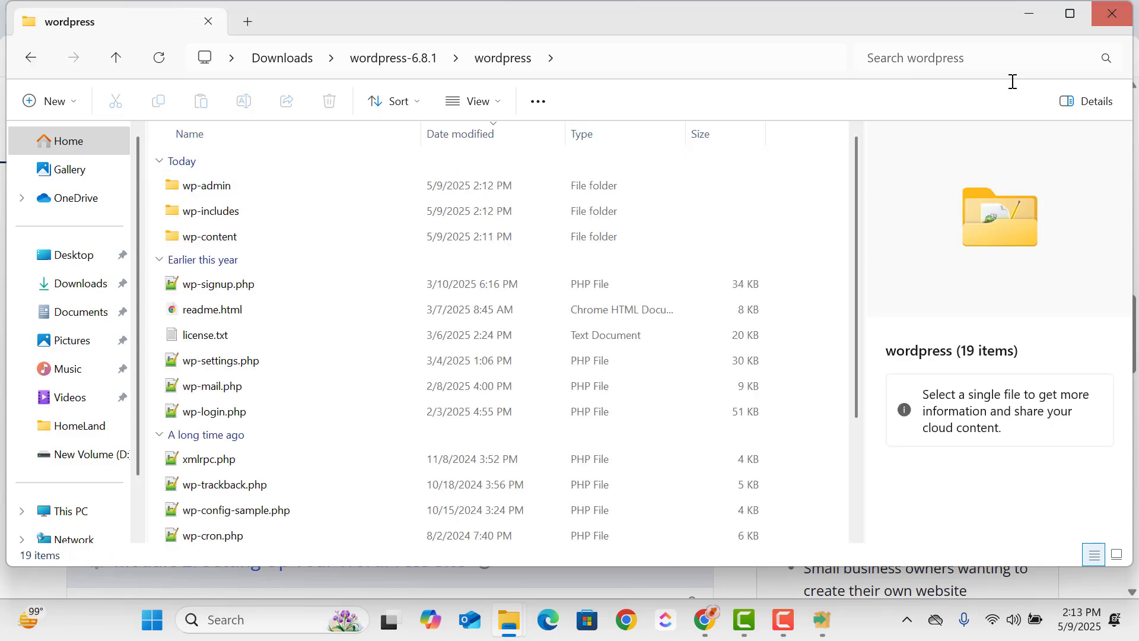
scroll(374, 273, "down", 3)
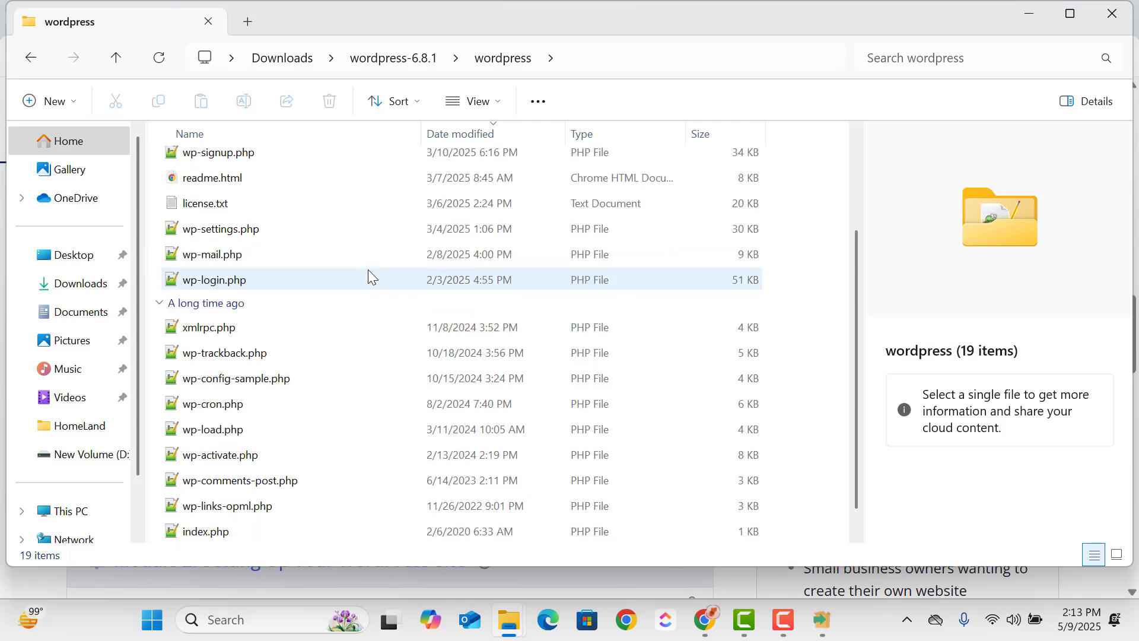
scroll(382, 291, "up", 3)
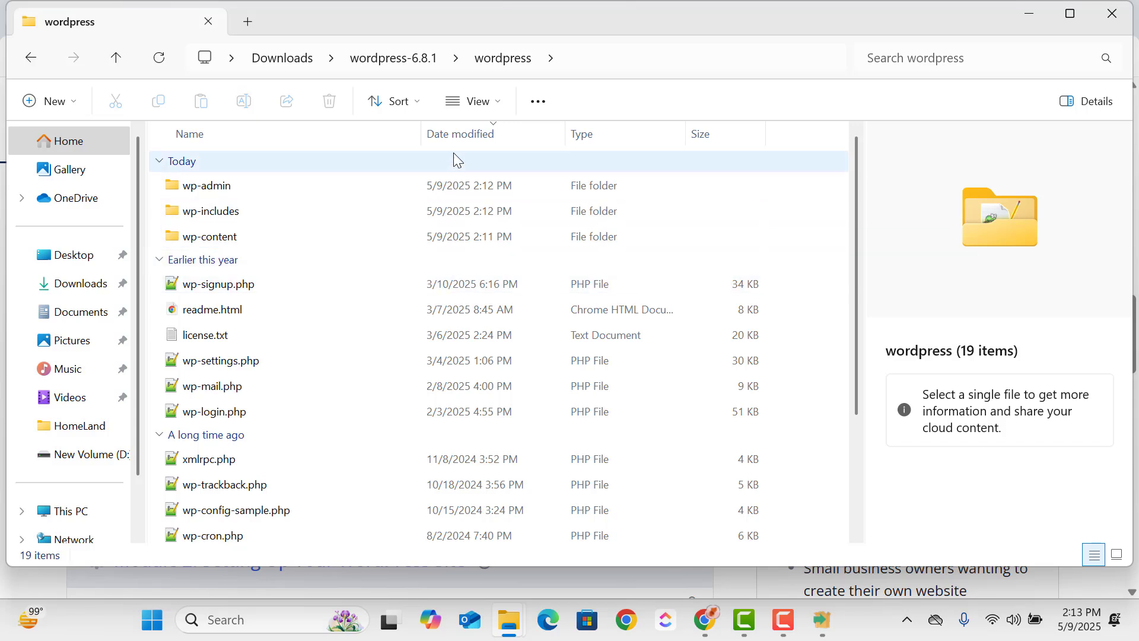
- Sort the contents of the wordpress folder by name and look through the reordered files
left_click(413, 98)
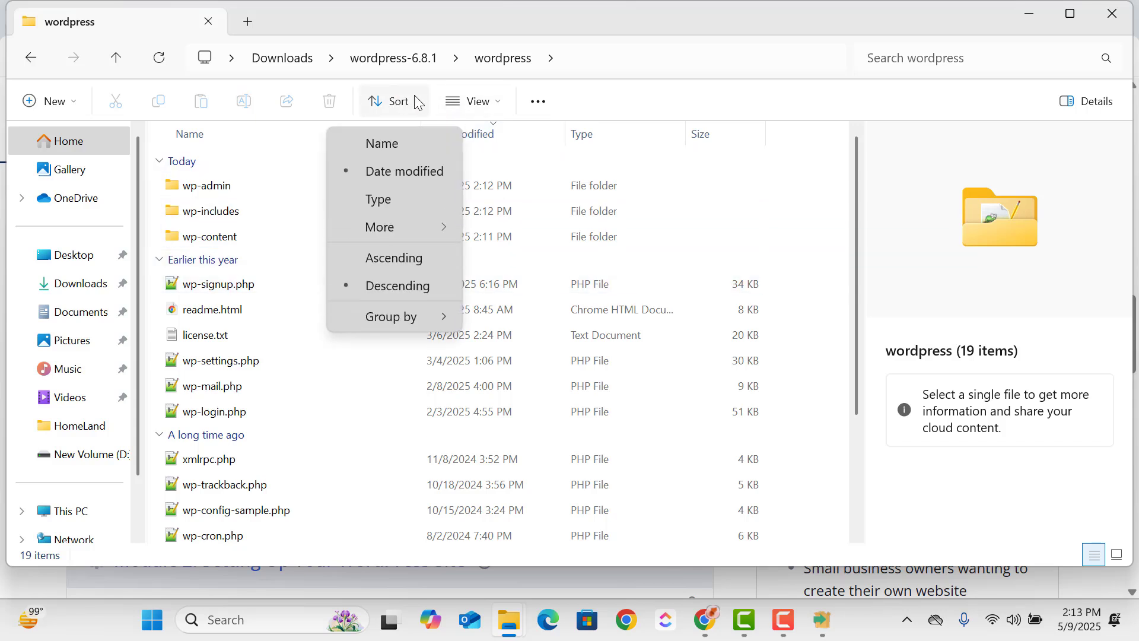
left_click(375, 148)
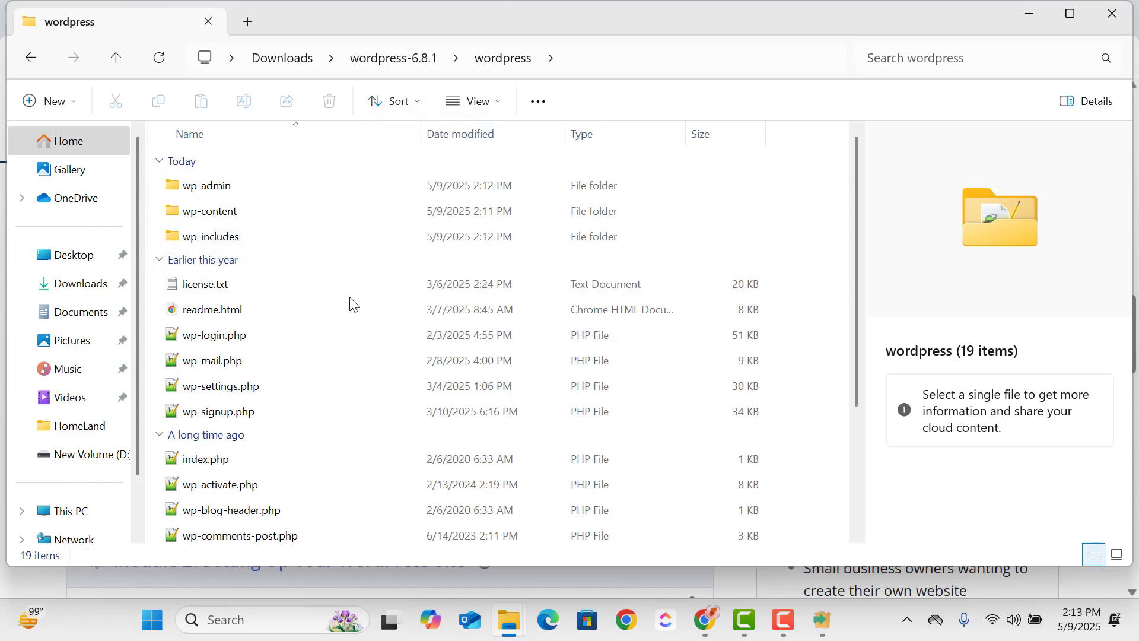
scroll(352, 301, "down", 2)
scroll(364, 318, "up", 2)
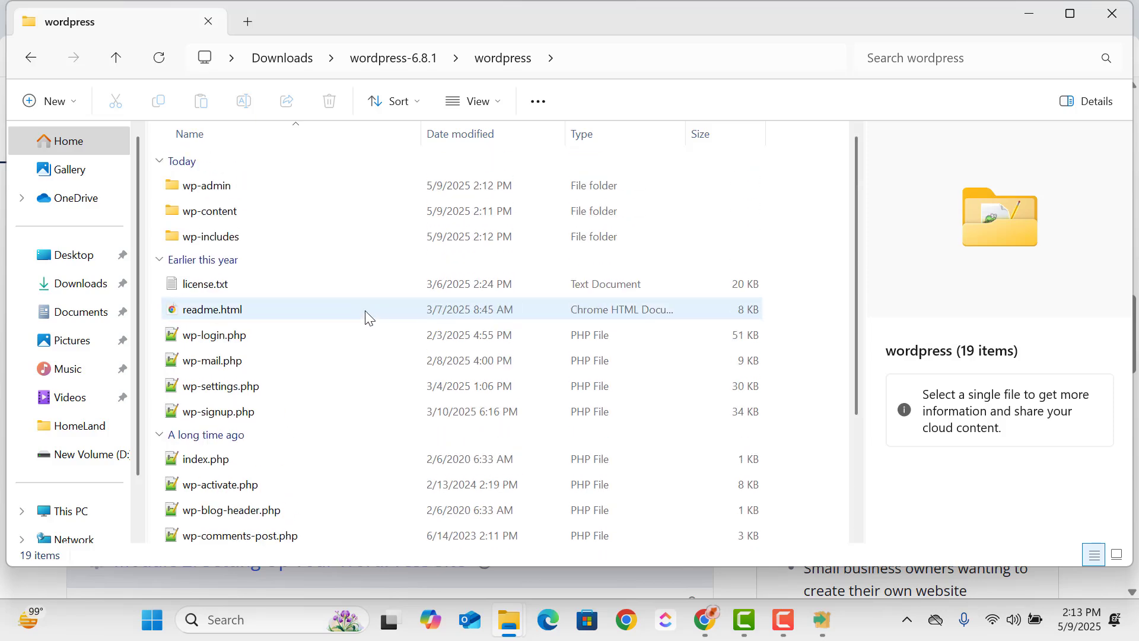
- Go back to the wordpress-6.8.1 folder and check the XAMPP installation again
left_click(30, 60)
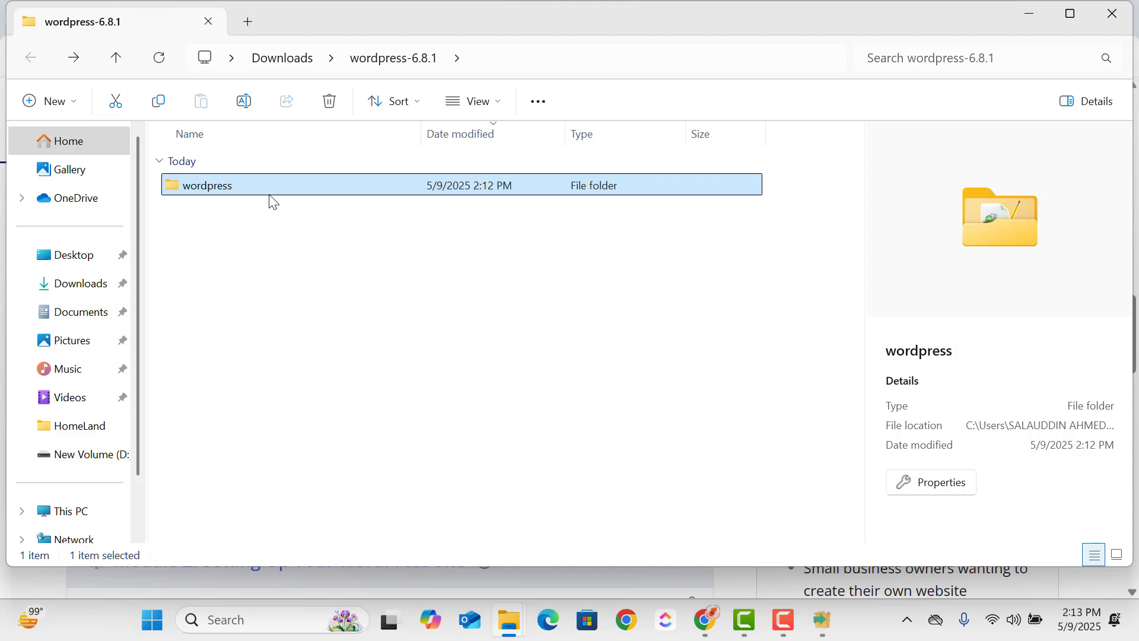
left_click(819, 630)
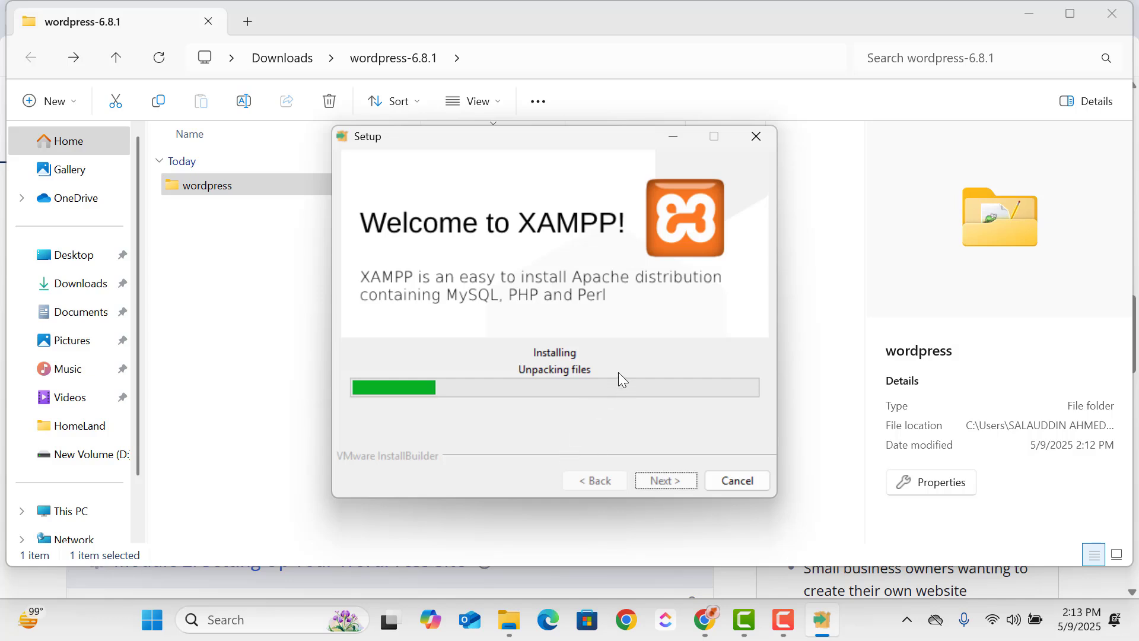
left_click(744, 621)
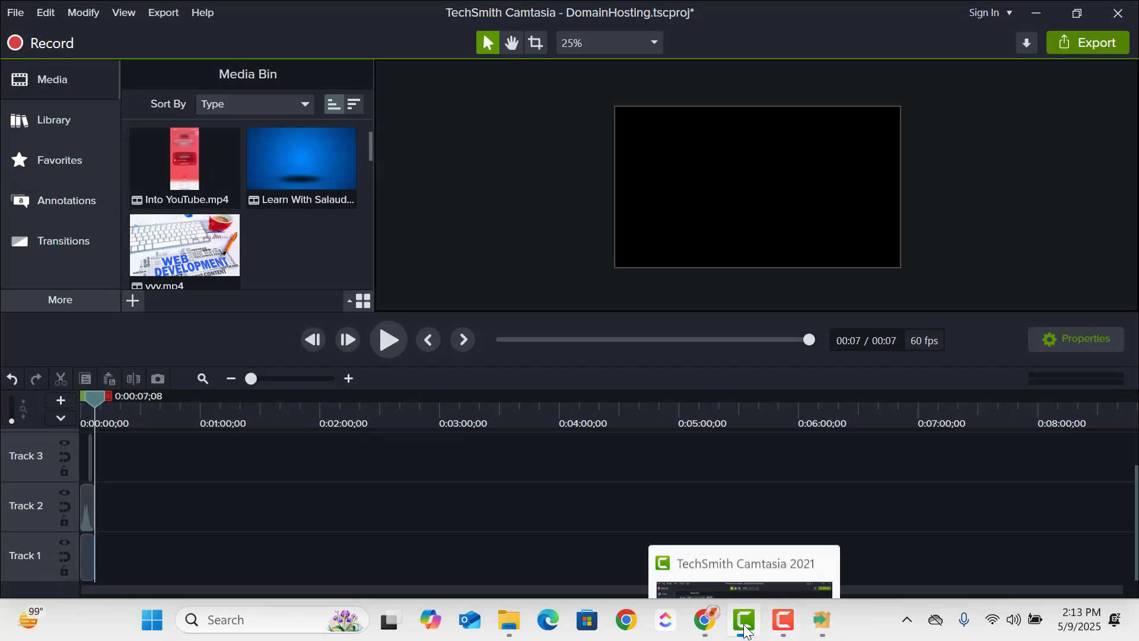
left_click(747, 631)
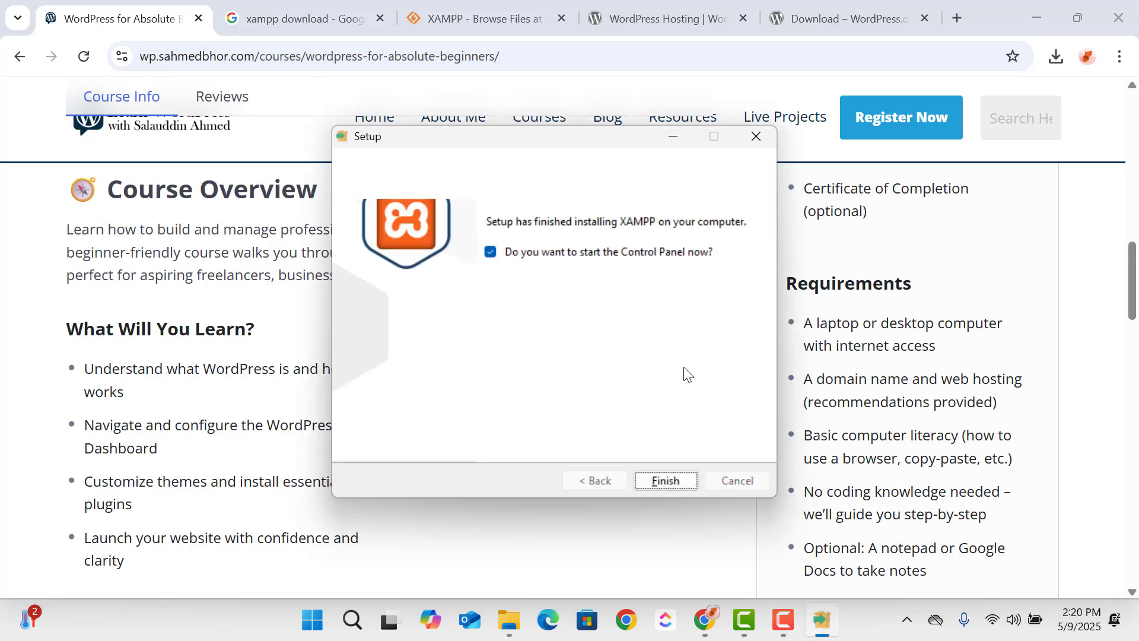
- Finish the XAMPP setup with the option to start the Control Panel enabled
left_click(671, 479)
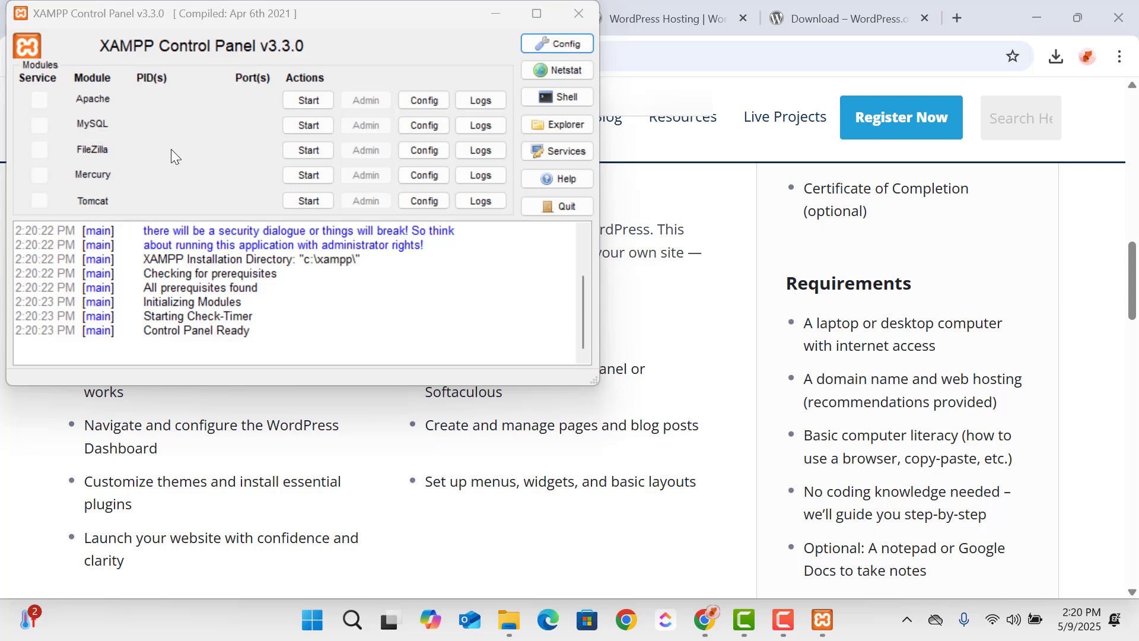
- Start the Apache and MySQL modules in the XAMPP Control Panel as a test and stop both again
left_click(295, 101)
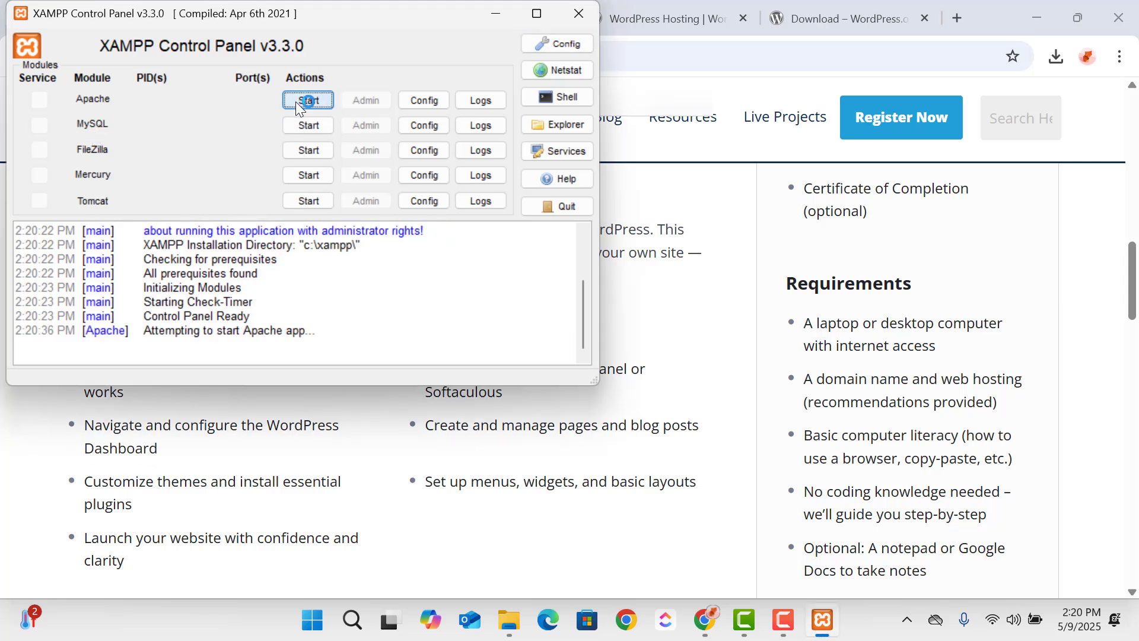
left_click(304, 129)
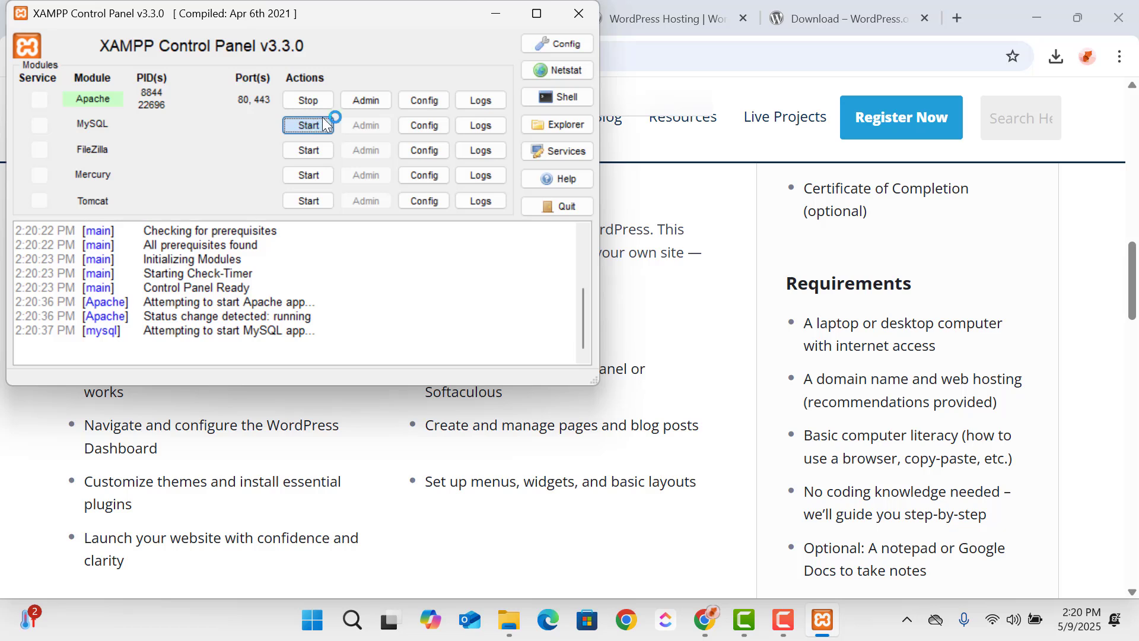
left_click(315, 119)
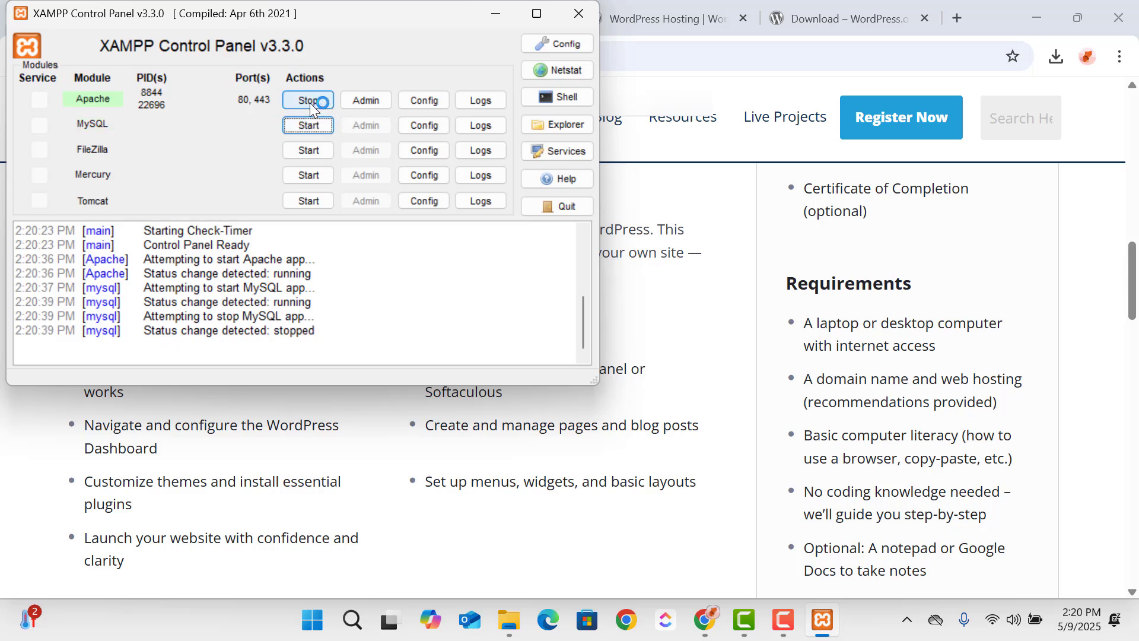
left_click(310, 102)
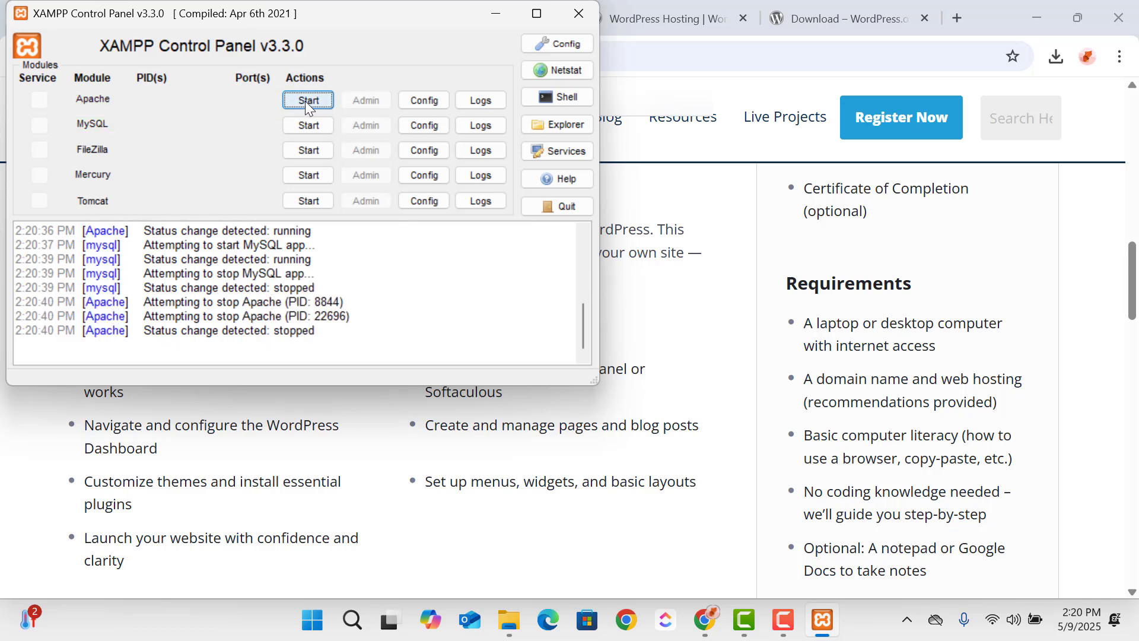
- Switch to File Explorer and look at the contents of the htdocs folder inside C:\xampp
mouse_move(510, 624)
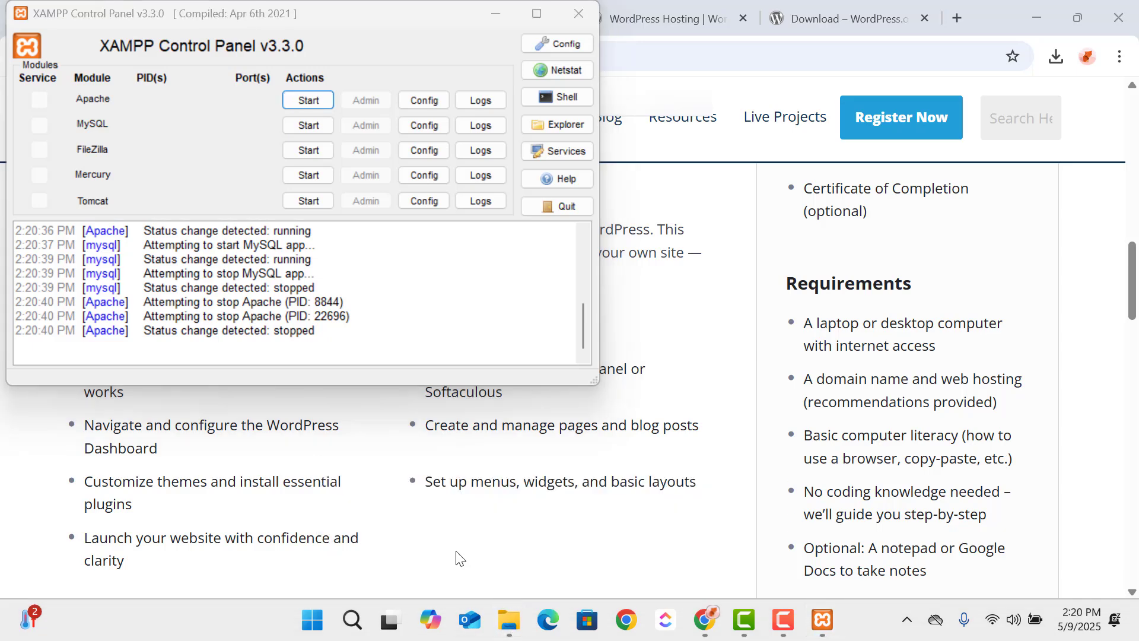
left_click(458, 541)
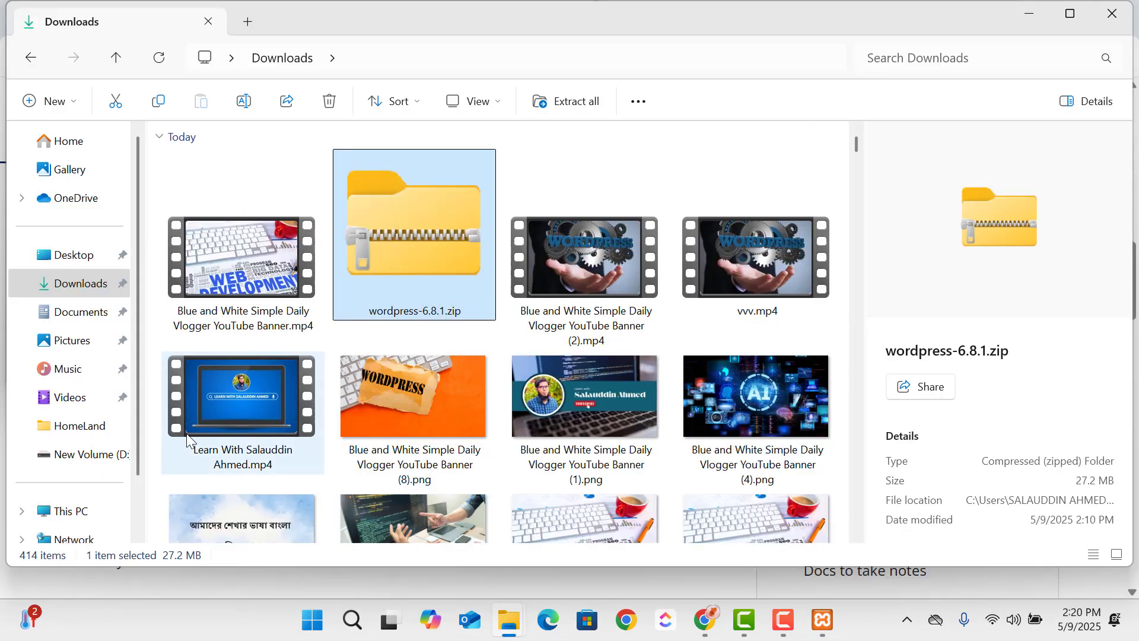
left_click(84, 510)
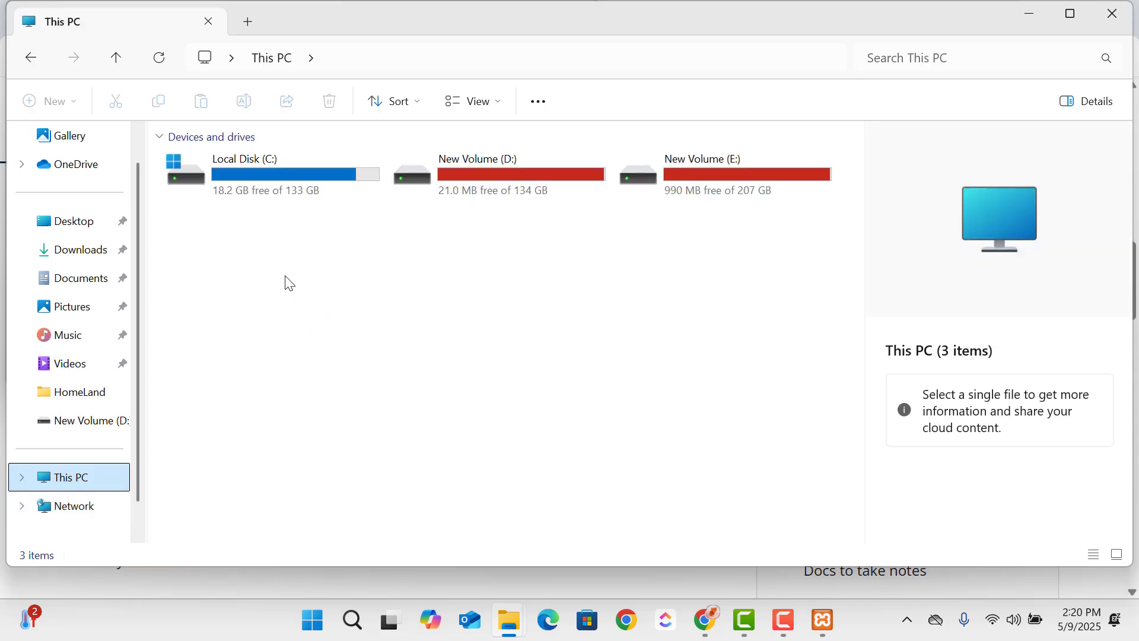
double_click(265, 185)
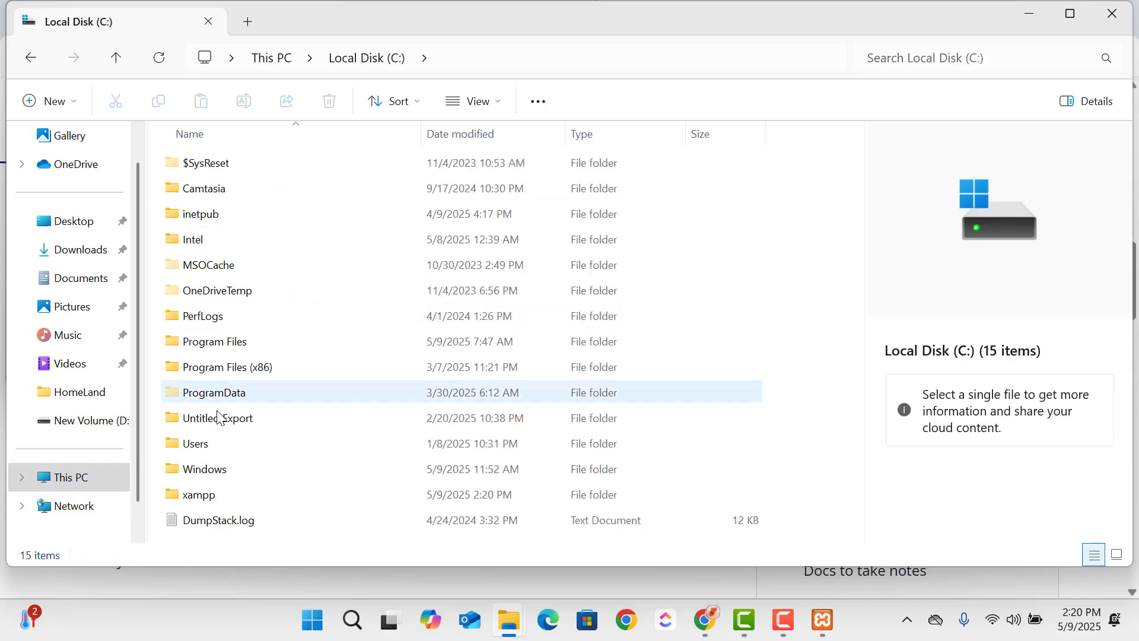
left_click(215, 500)
double_click(215, 500)
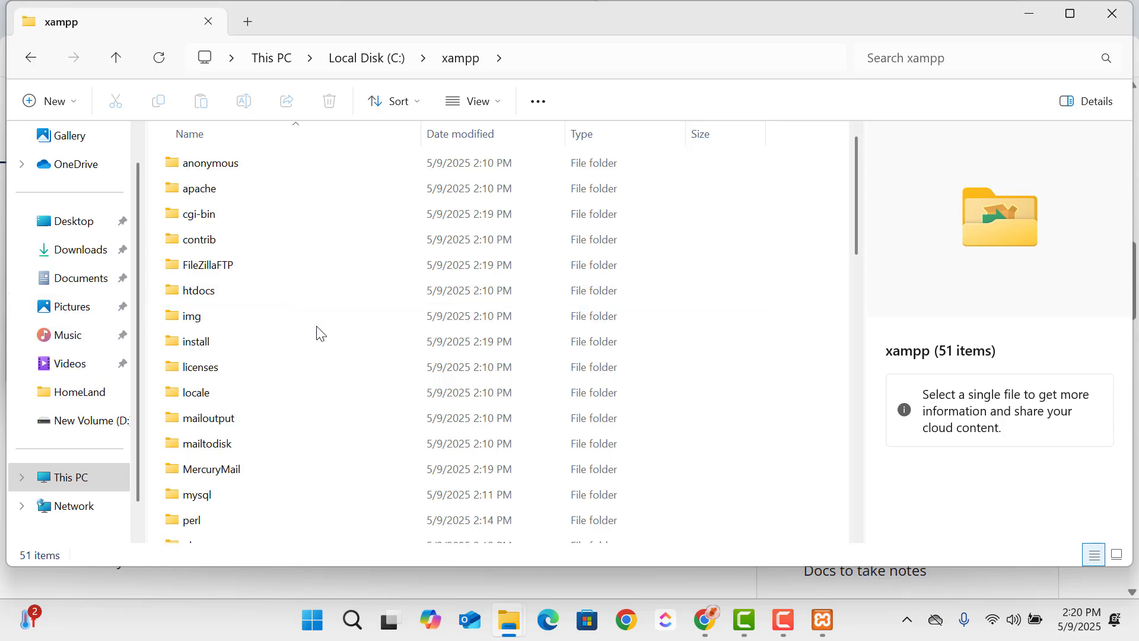
double_click(231, 293)
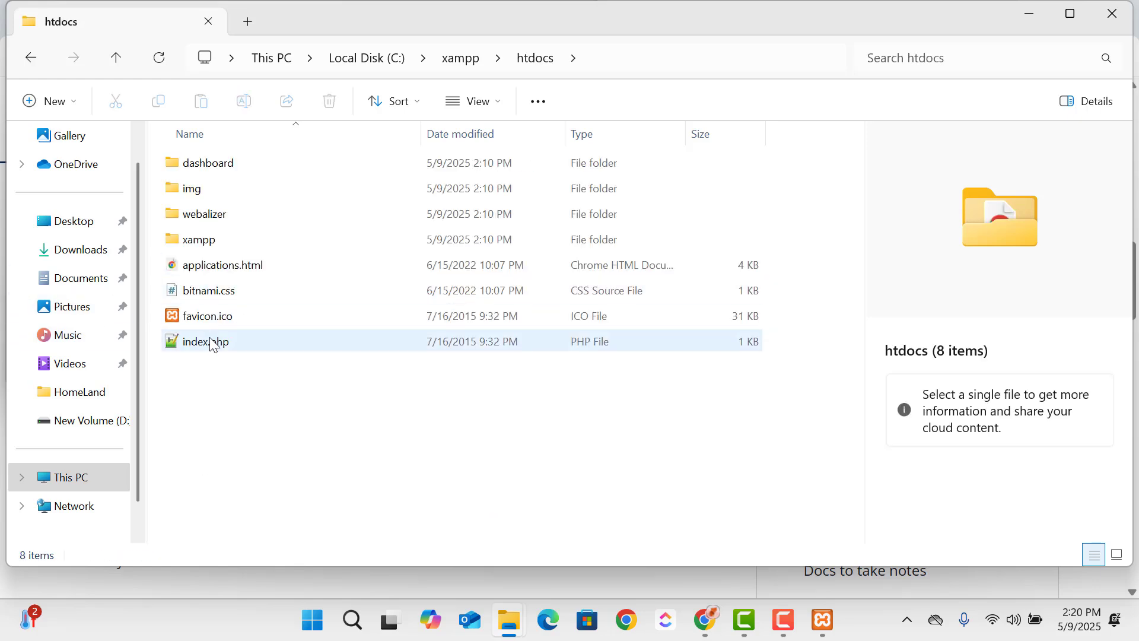
left_click(39, 62)
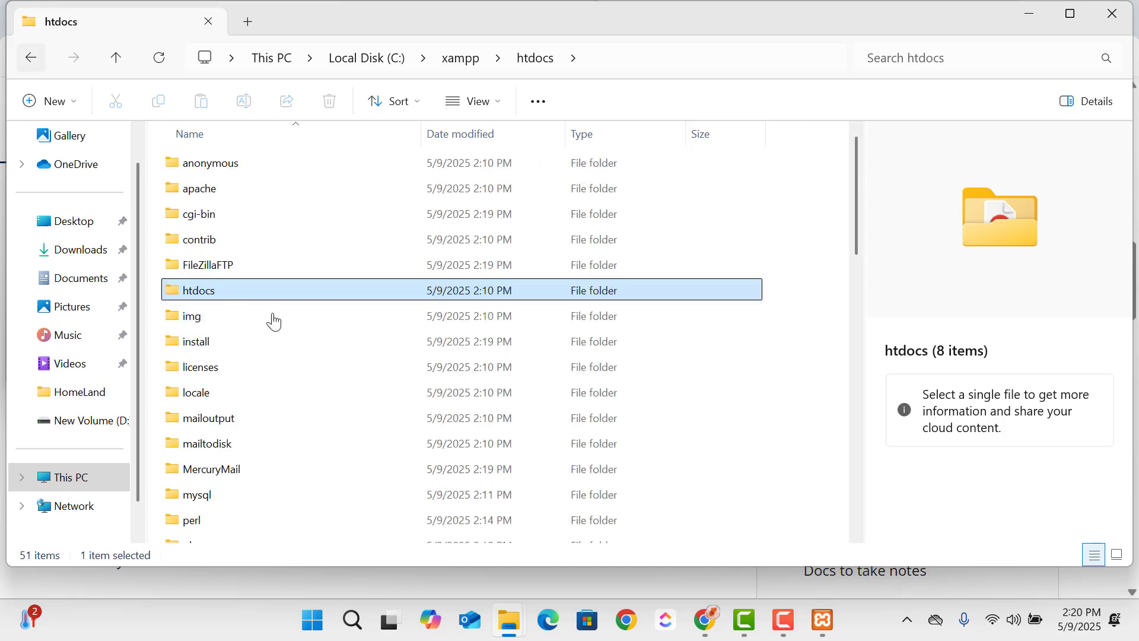
double_click(263, 299)
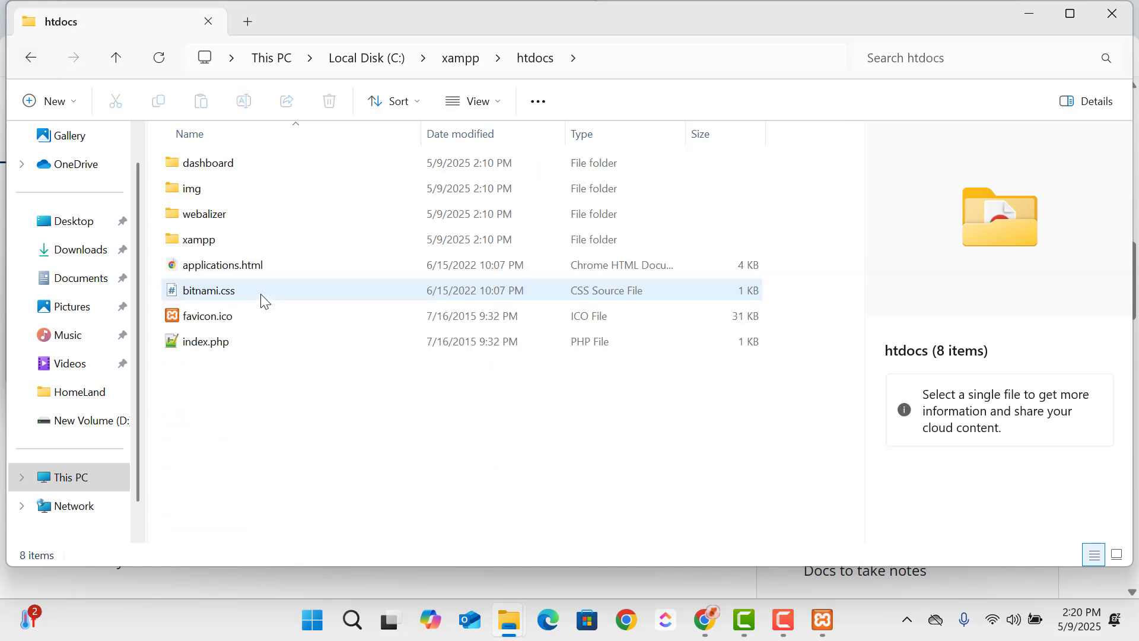
- Copy the extracted wordpress-6.8.1 folder from Downloads
left_click(99, 261)
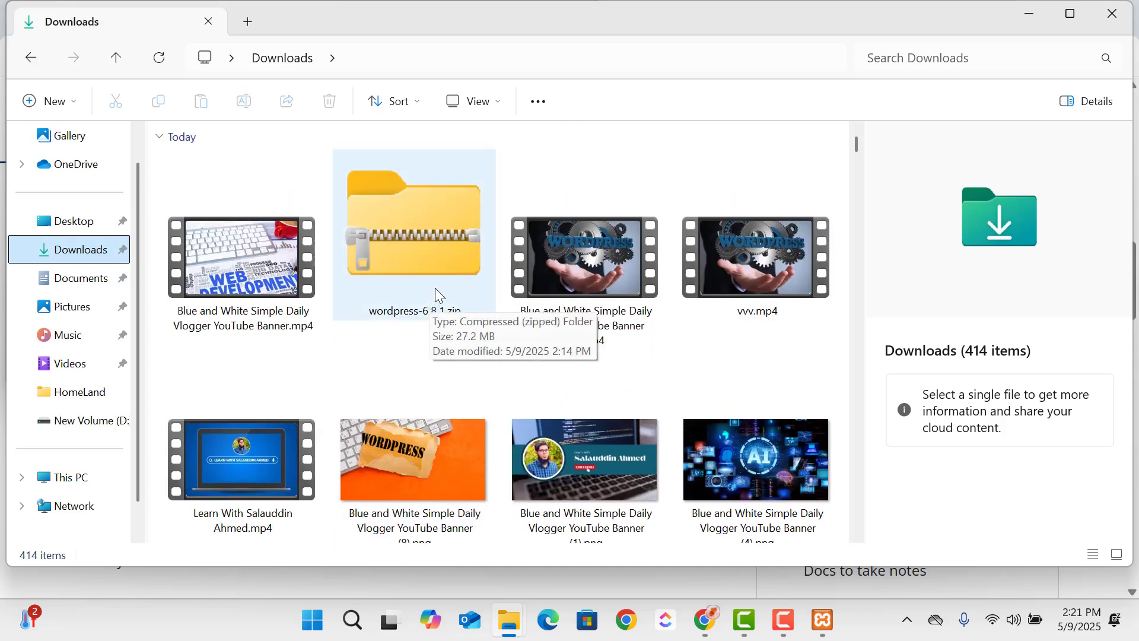
scroll(474, 313, "down", 8)
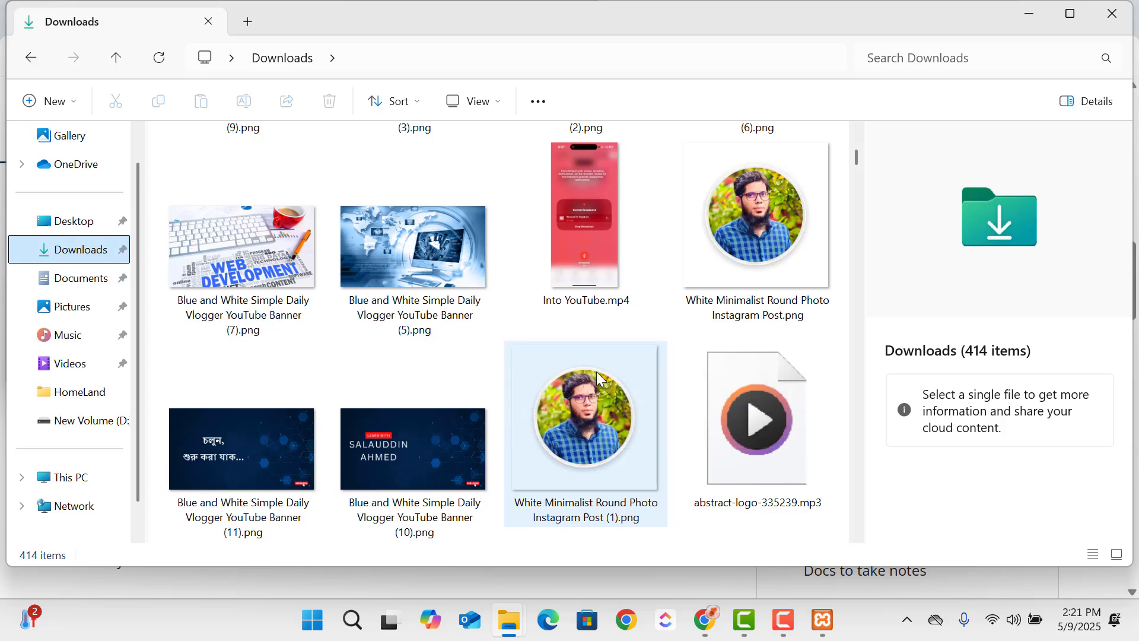
scroll(597, 371, "down", 5)
scroll(597, 373, "up", 3)
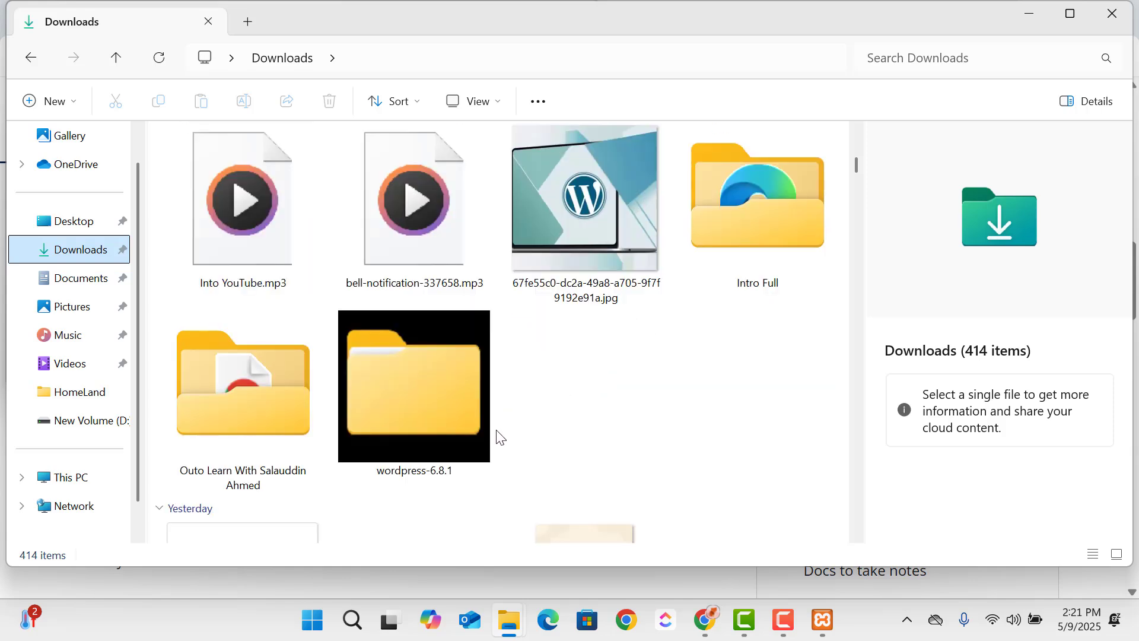
left_click(432, 415)
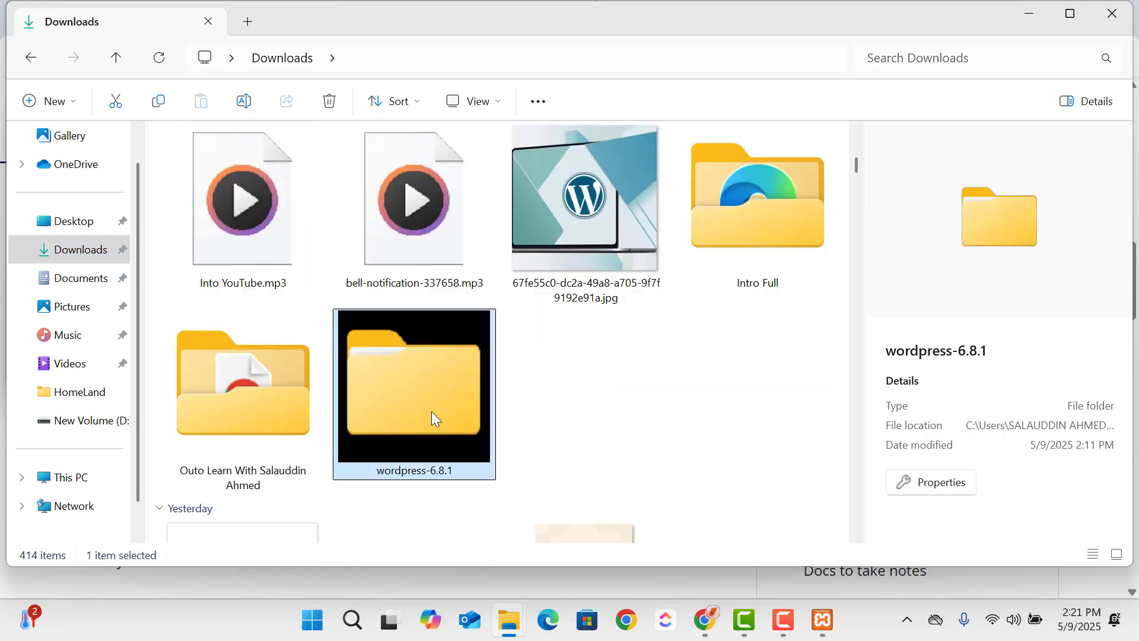
- Paste the copied wordpress-6.8.1 folder into C:\xampp\htdocs
left_click(97, 488)
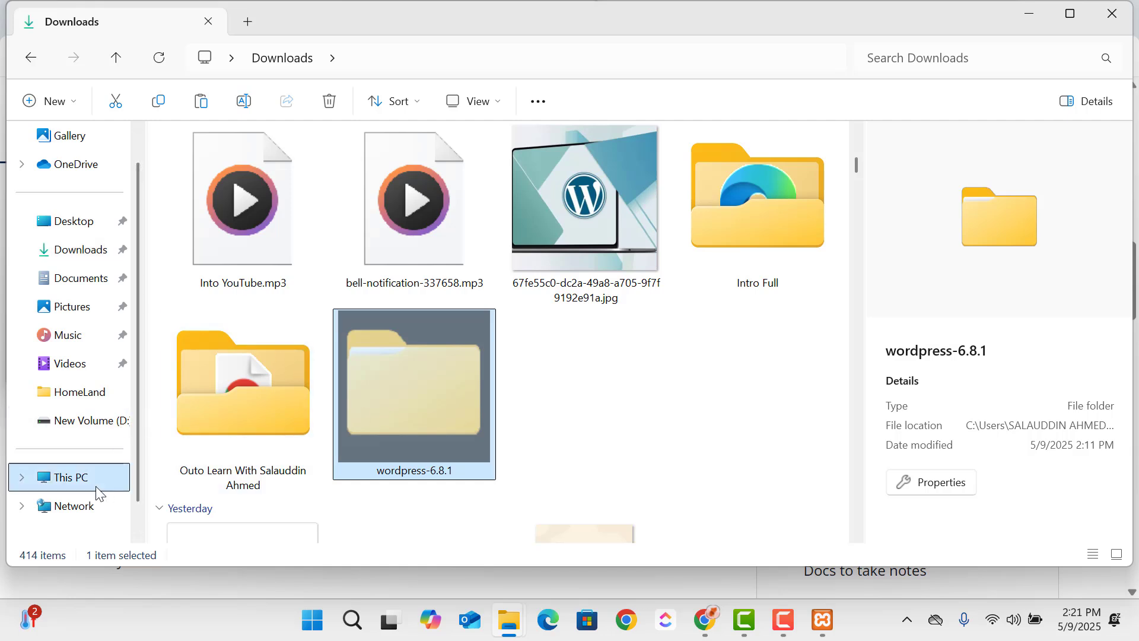
left_click(329, 195)
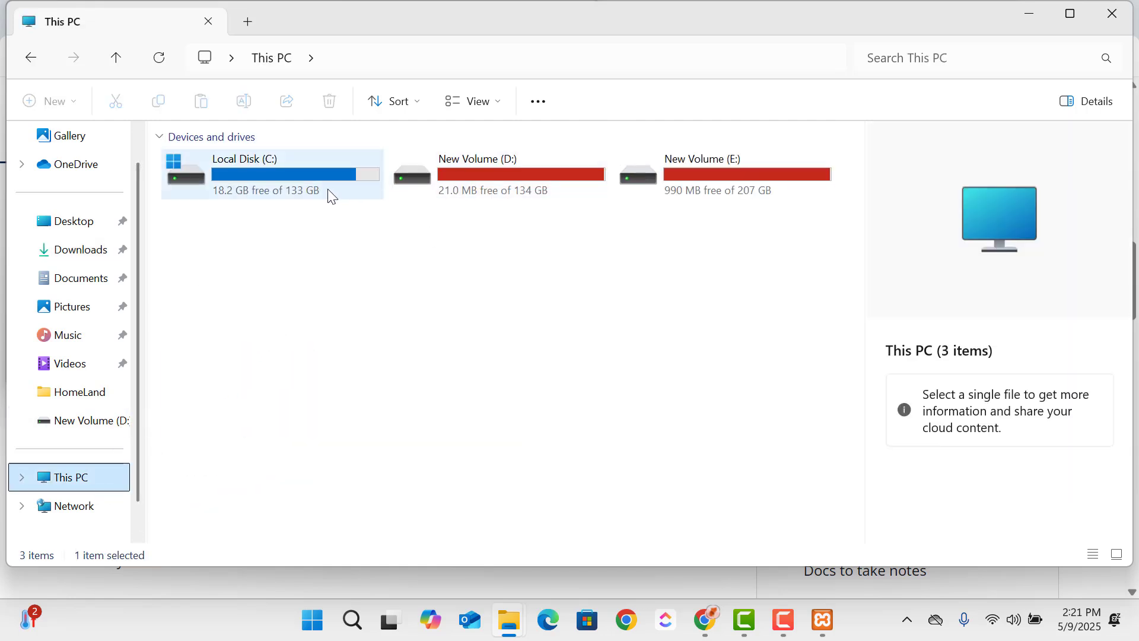
double_click(330, 195)
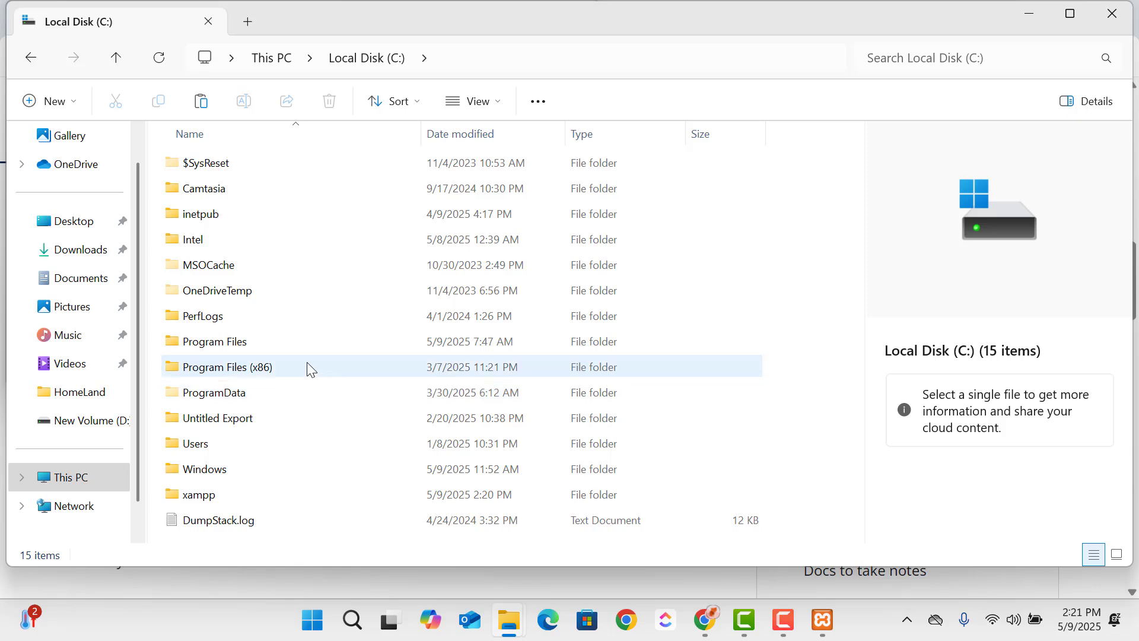
double_click(272, 493)
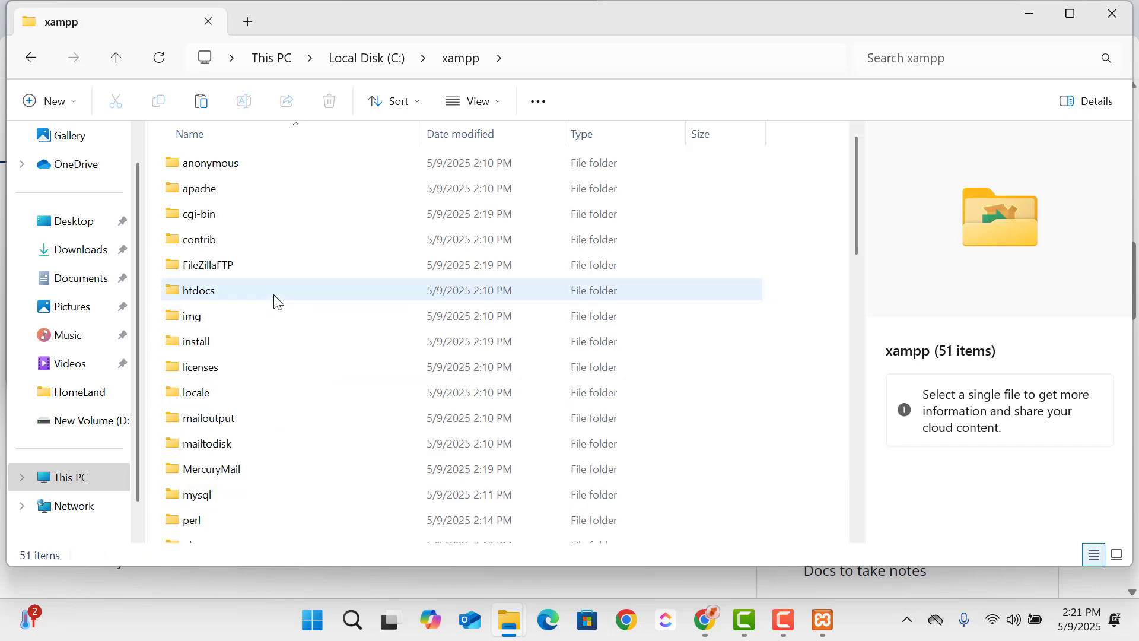
double_click(274, 300)
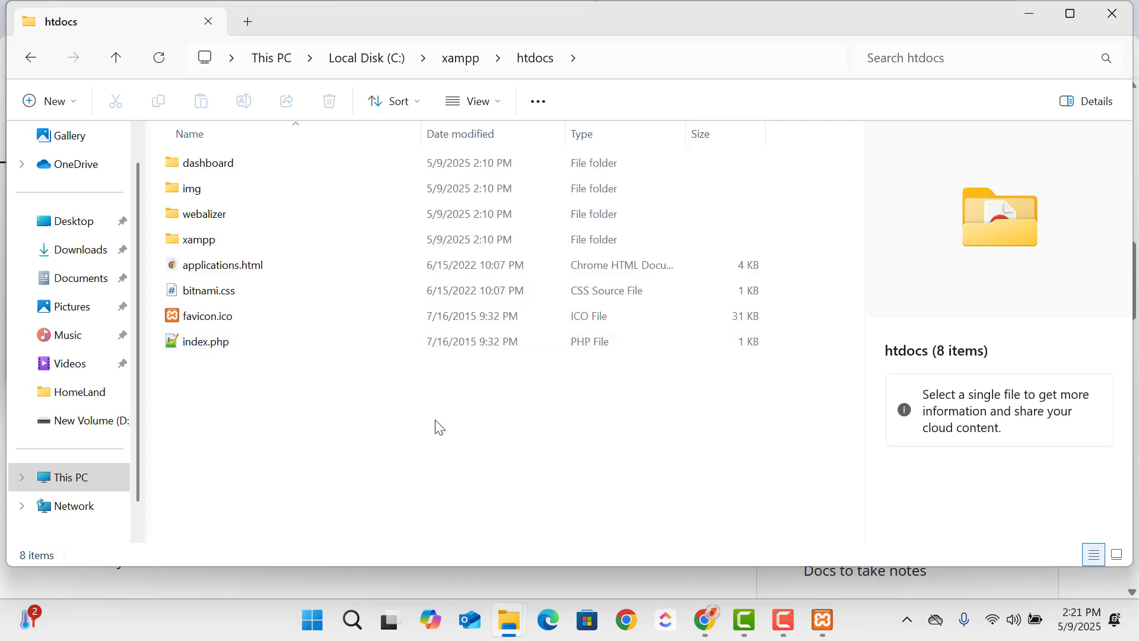
key("ctrl+v")
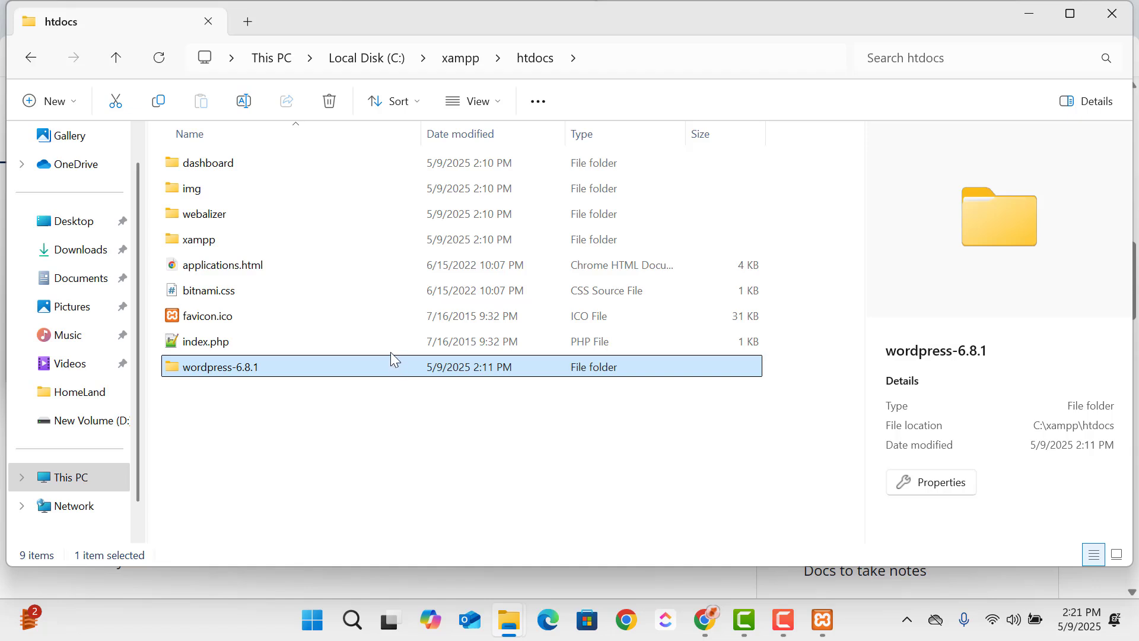
left_click(309, 450)
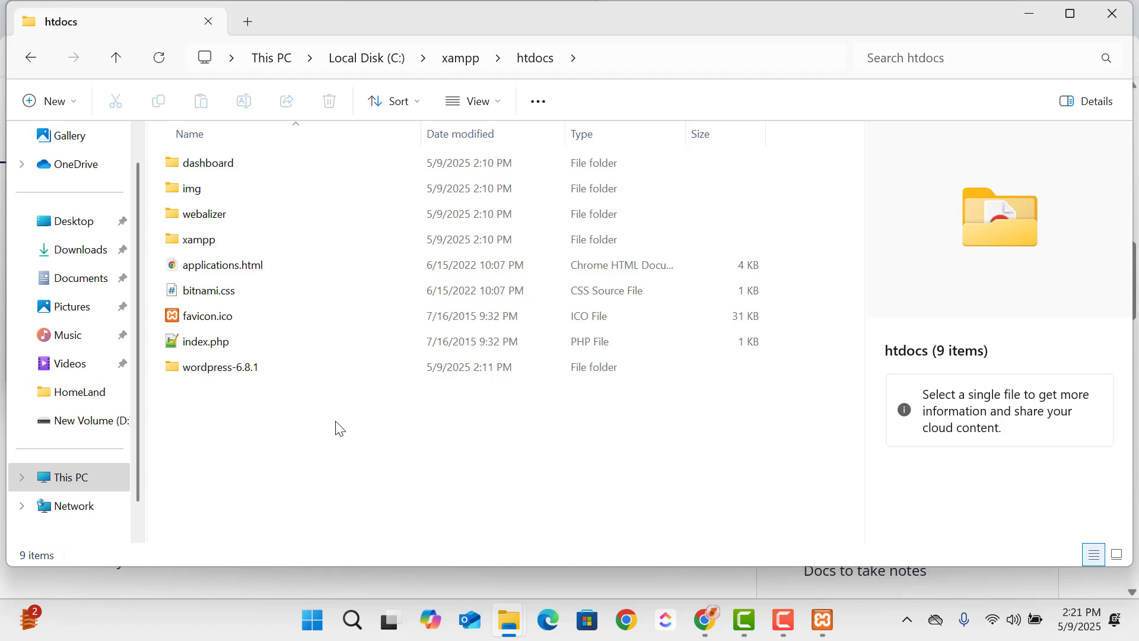
- Copy the inner wordpress folder from wordpress-6.8.1 directly into htdocs and delete the wordpress-6.8.1 folder there
double_click(302, 374)
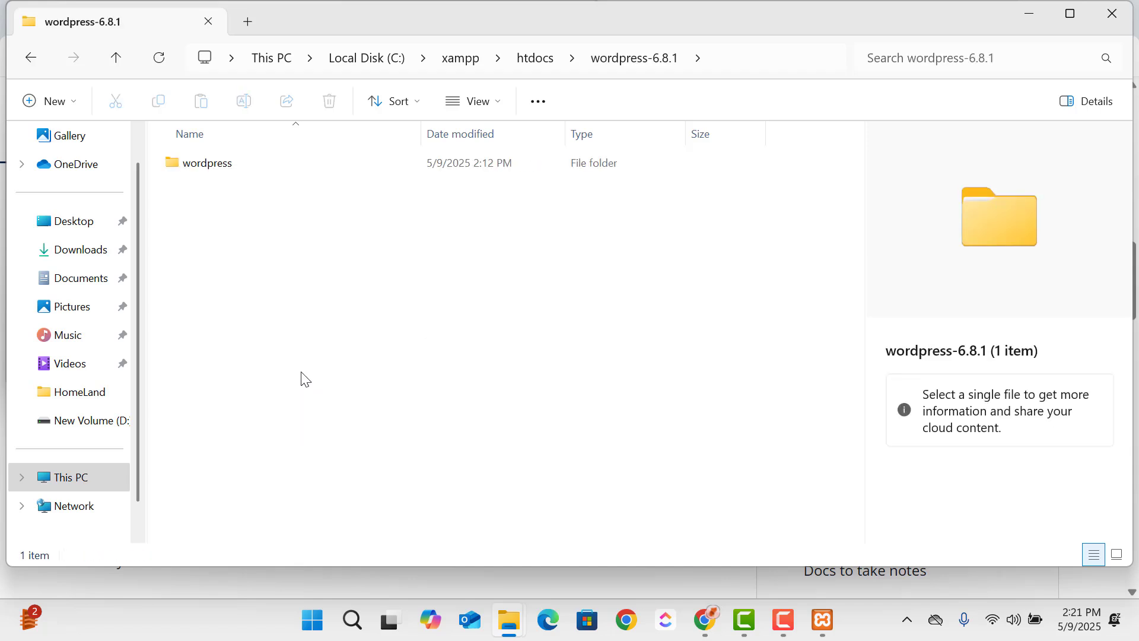
left_click(292, 171)
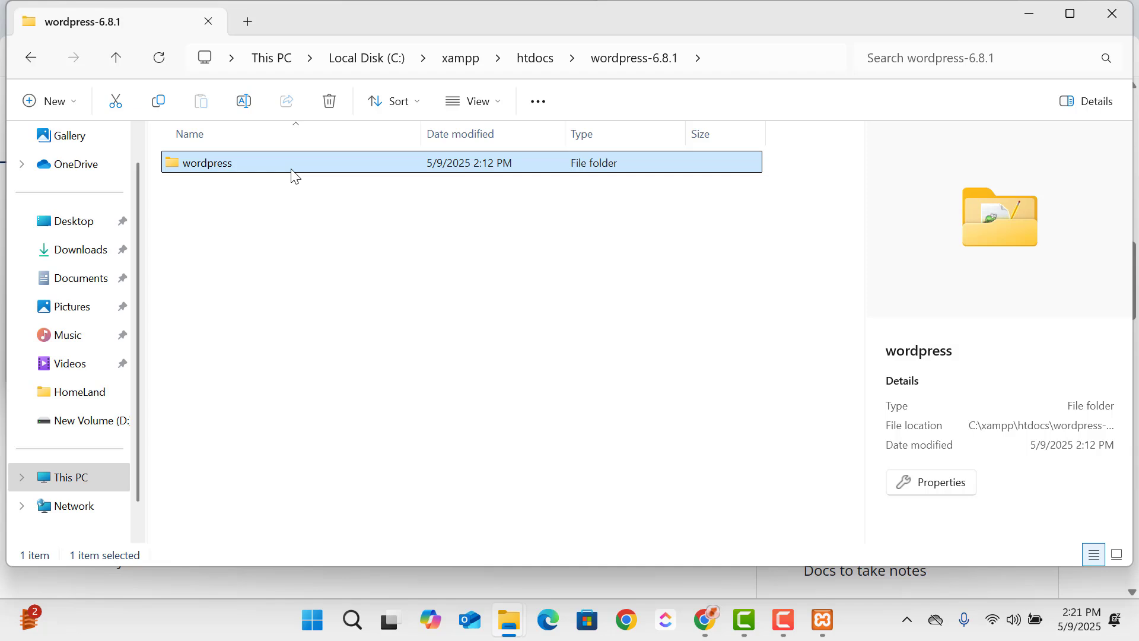
left_click(30, 60)
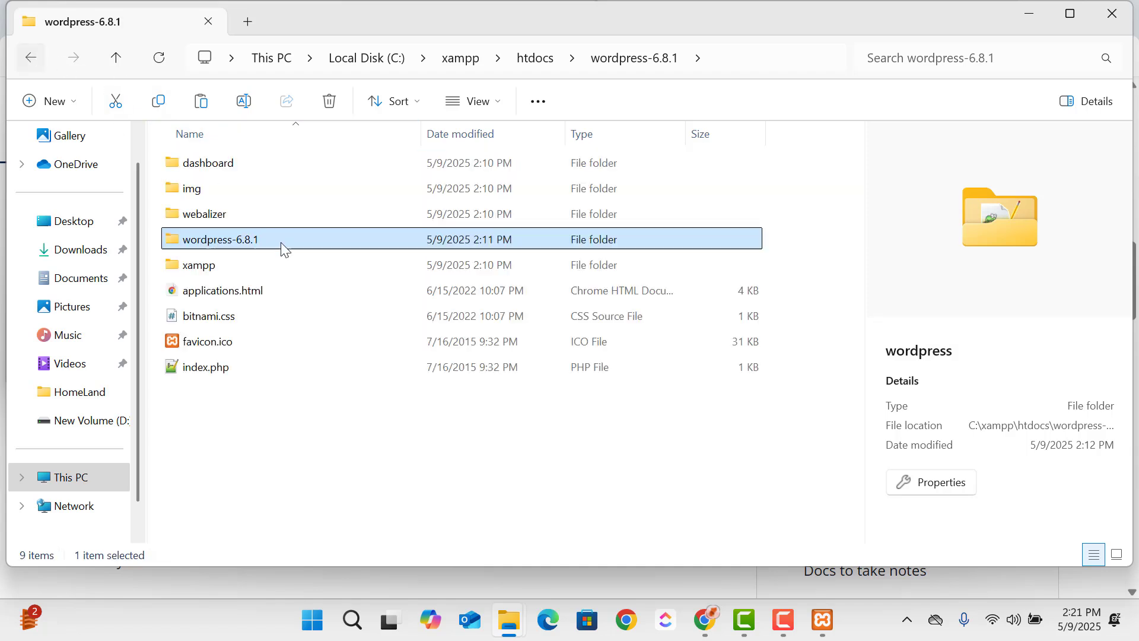
key("ctrl+v")
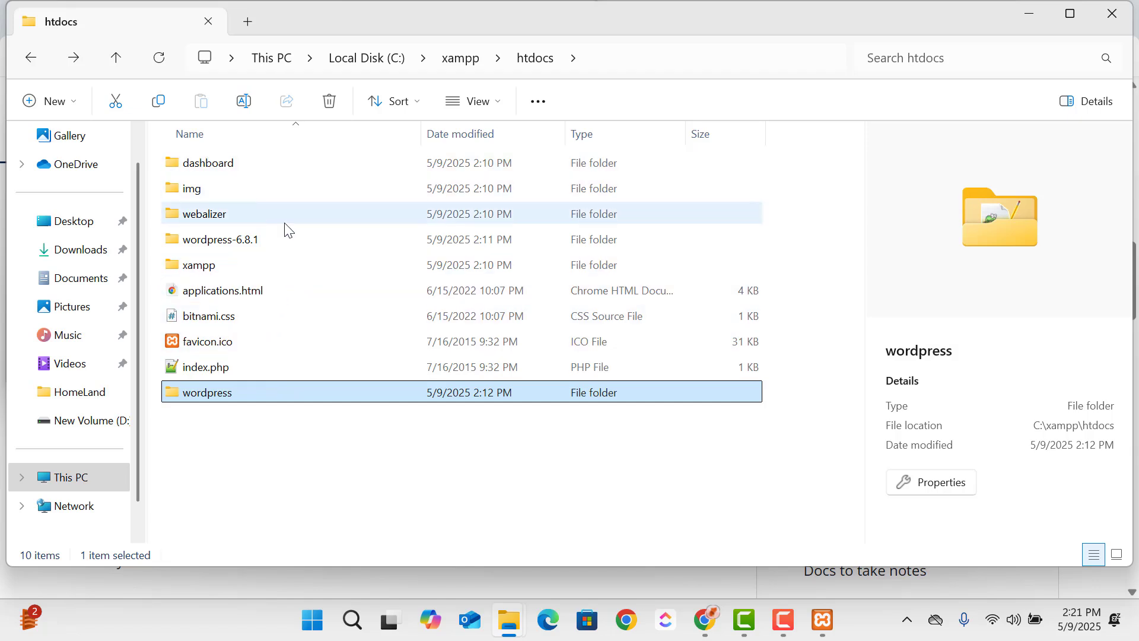
left_click(293, 239)
key("Delete")
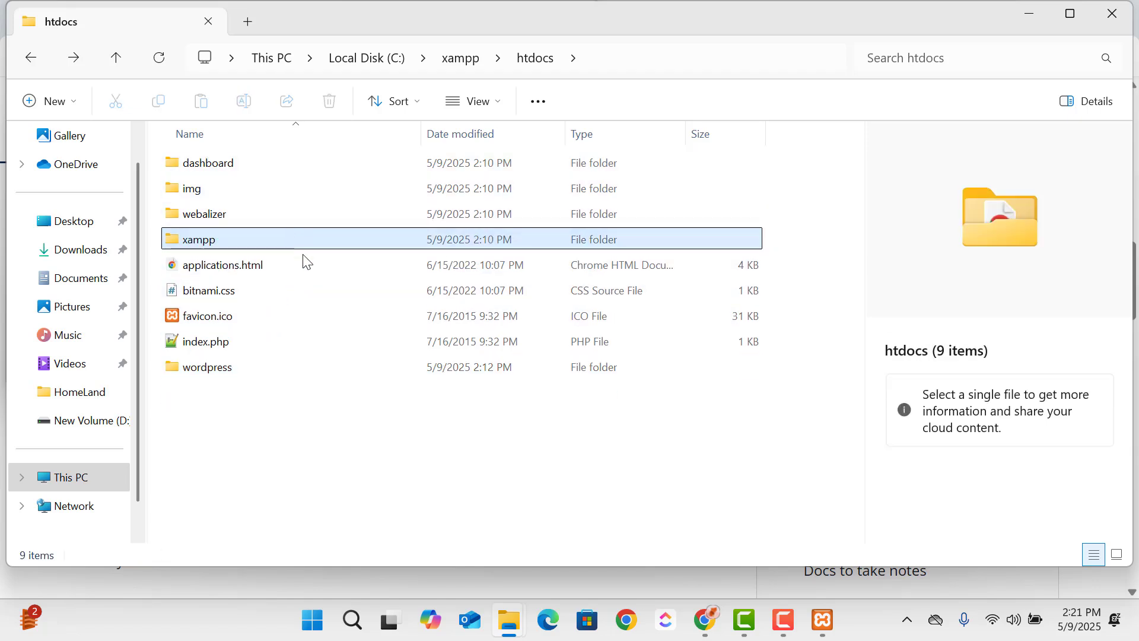
- Look through the files of the wordpress folder in htdocs and return to htdocs
left_click(273, 368)
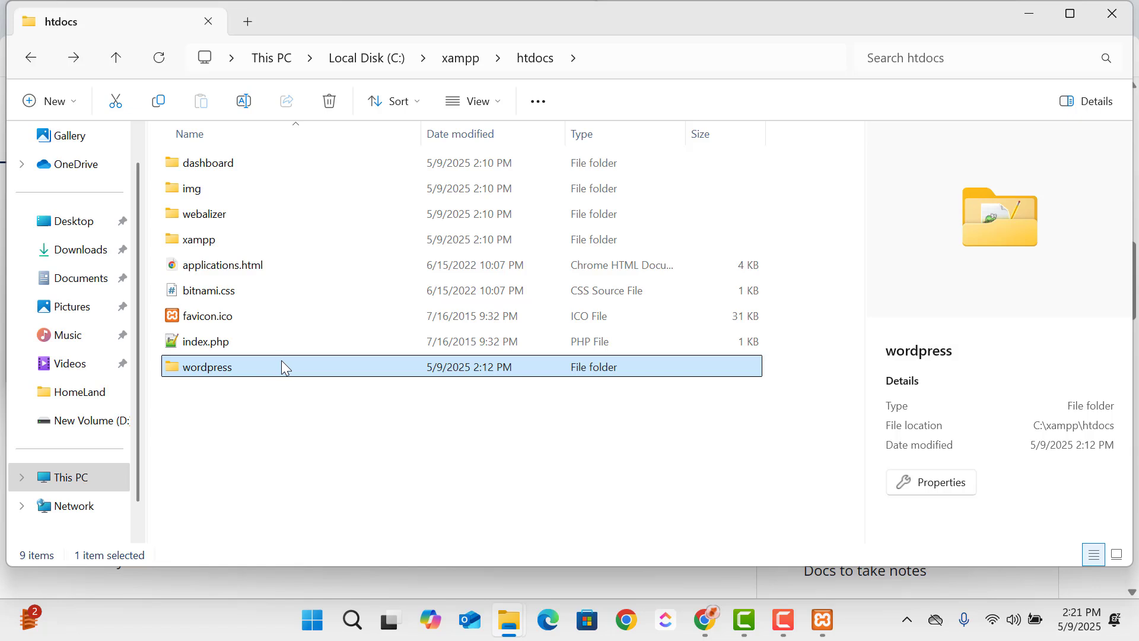
double_click(282, 363)
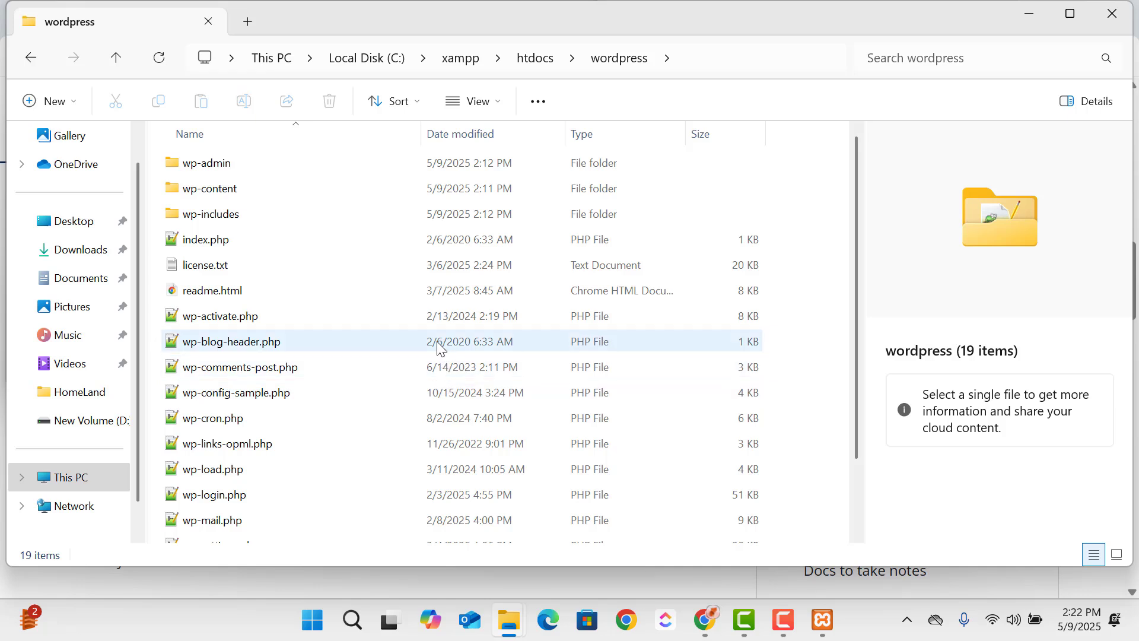
left_click(35, 63)
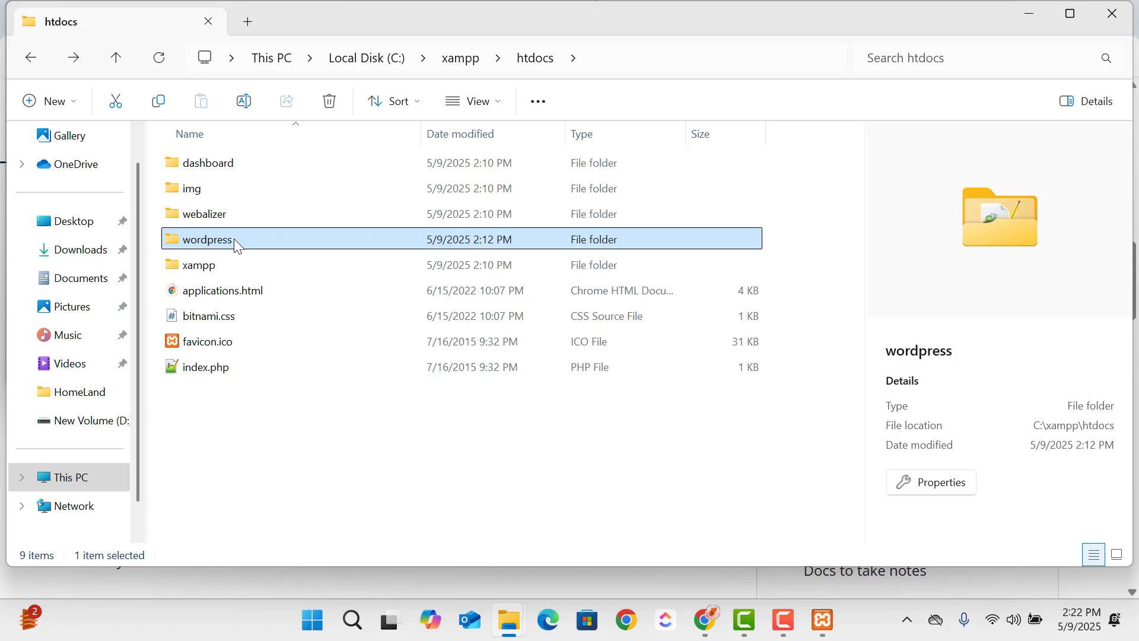
- Rename the wordpress folder in htdocs to web
right_click(236, 243)
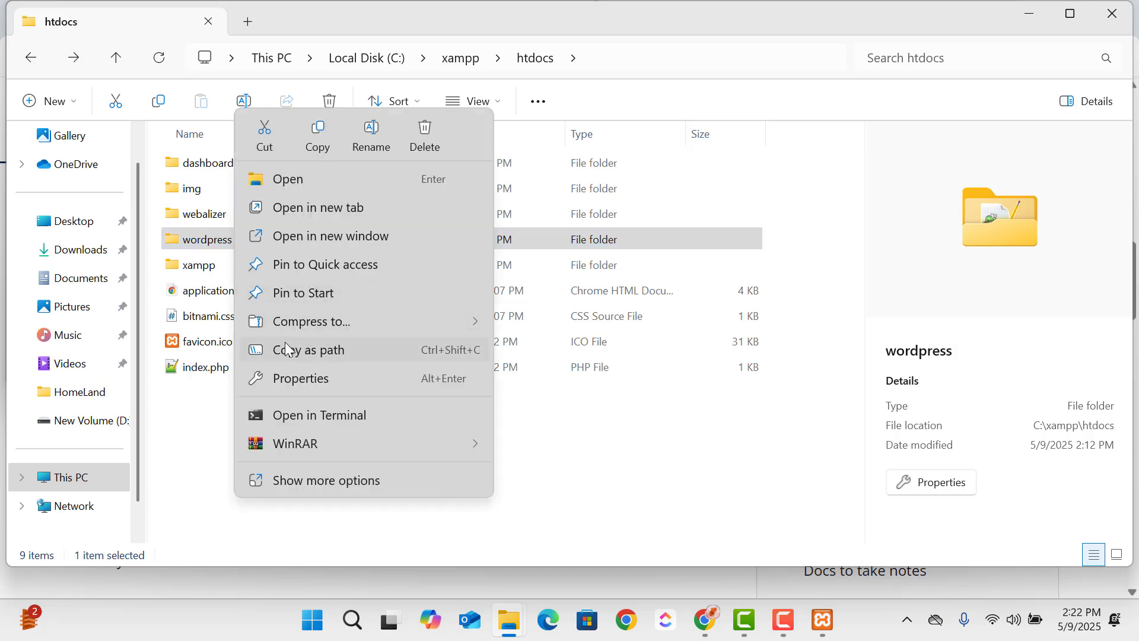
left_click(325, 491)
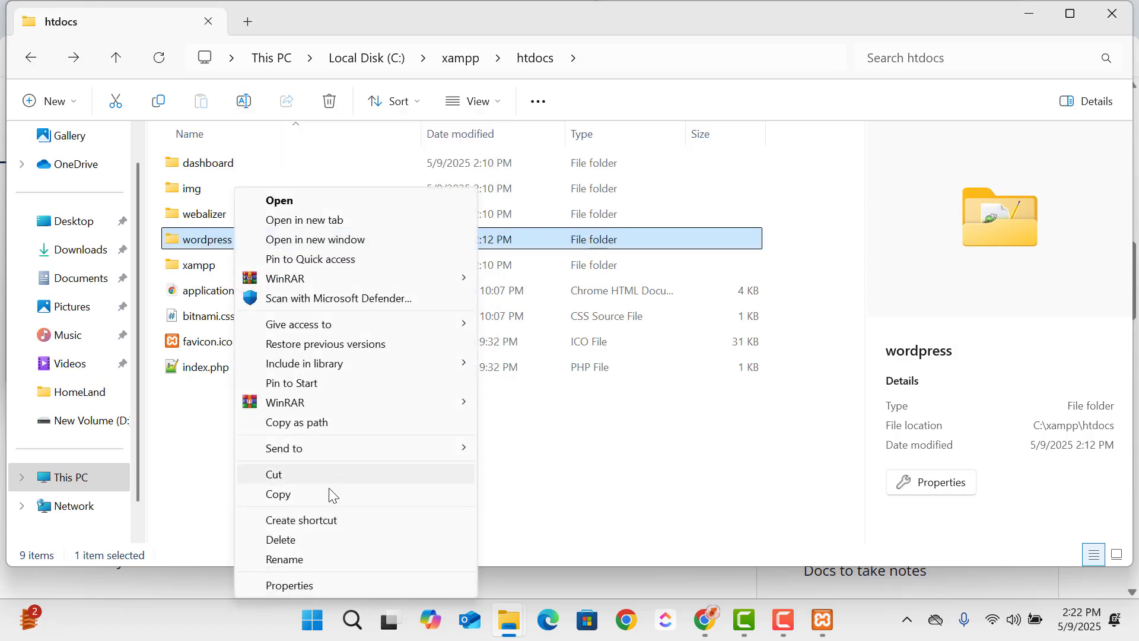
left_click(295, 554)
type("we")
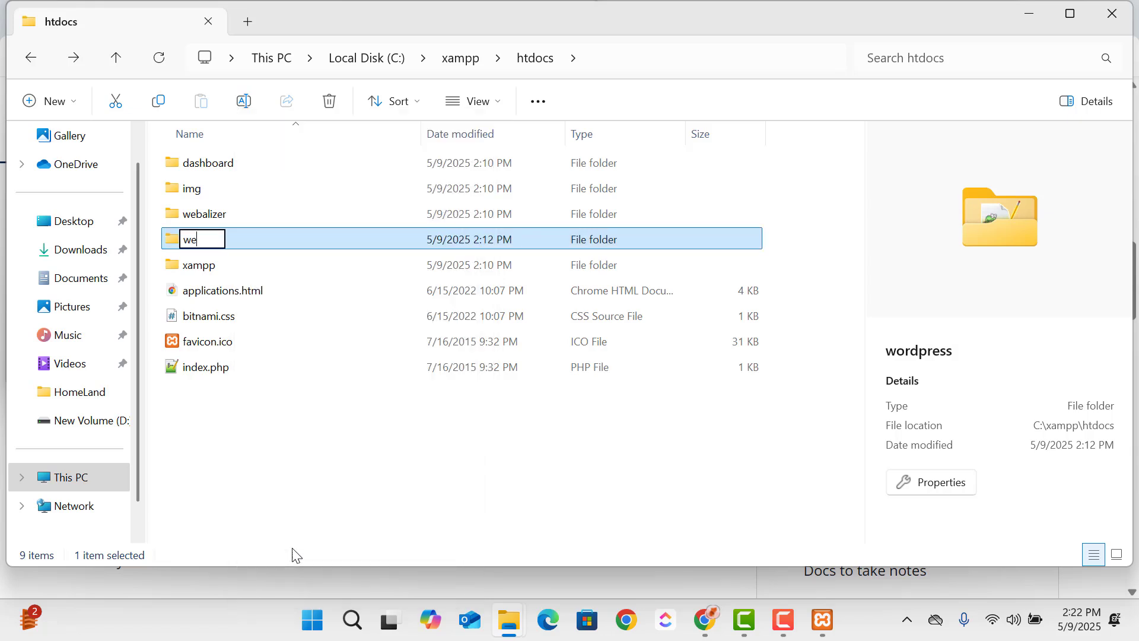
type("bsite")
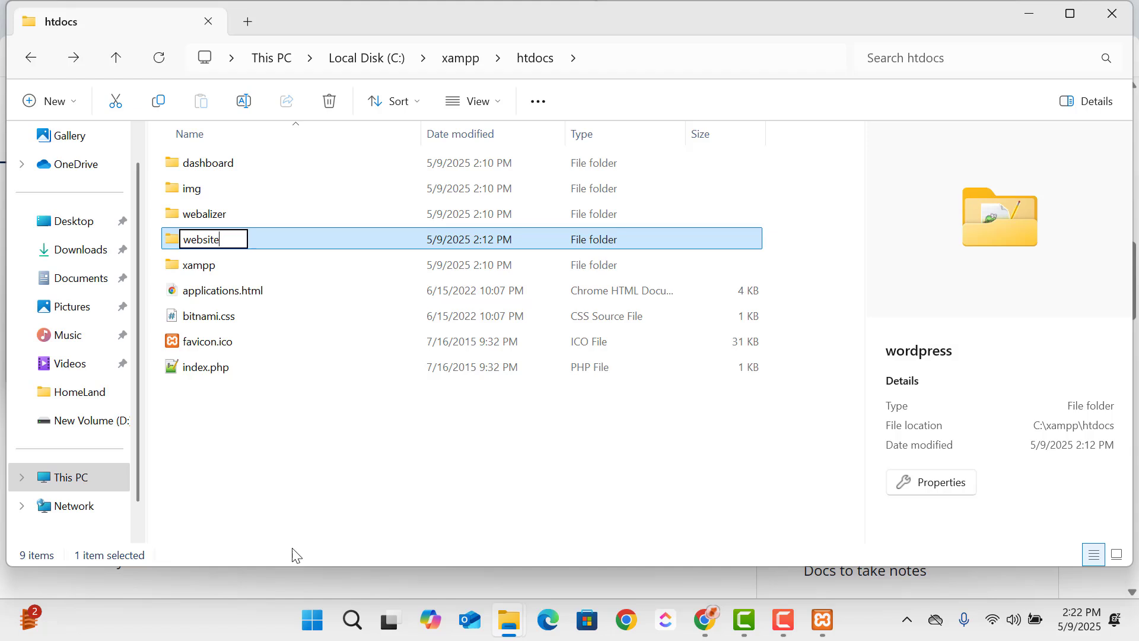
key("BackSpace")
key("BackSpace")
key("BackSpace")
key("BackSpace")
key("Return")
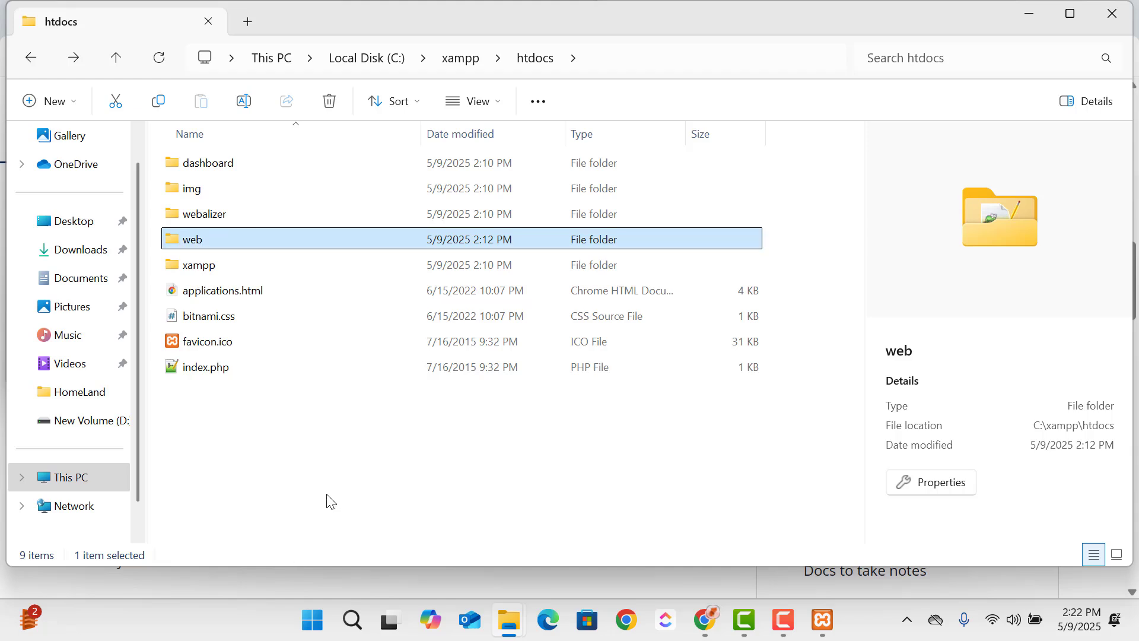
left_click(331, 502)
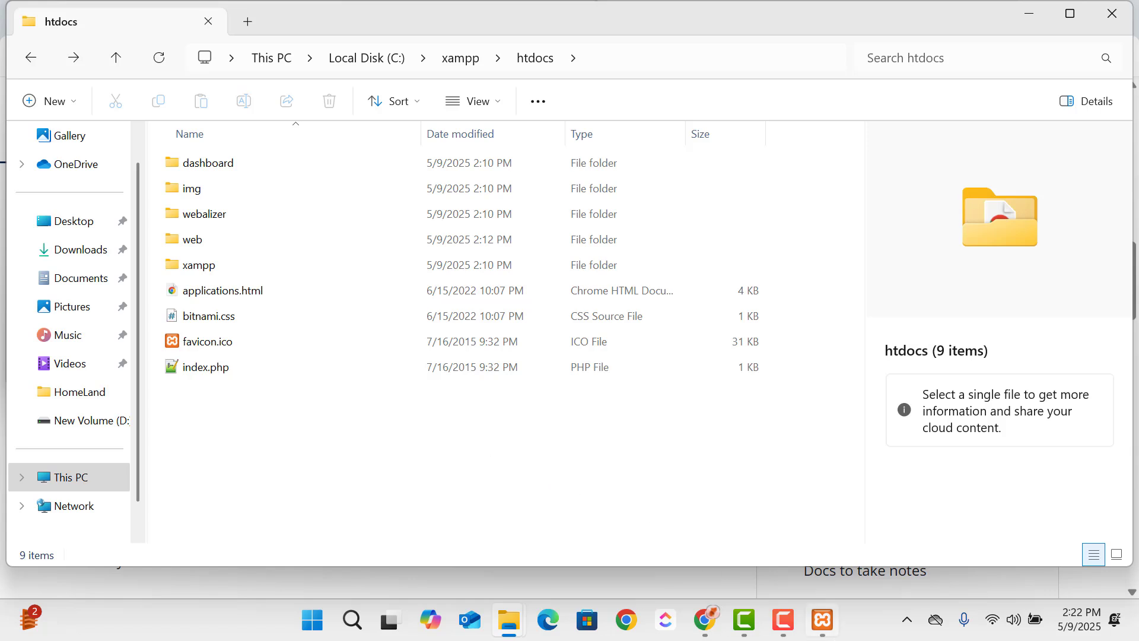
- Switch to the XAMPP Control Panel and start the Apache and MySQL modules
left_click(839, 633)
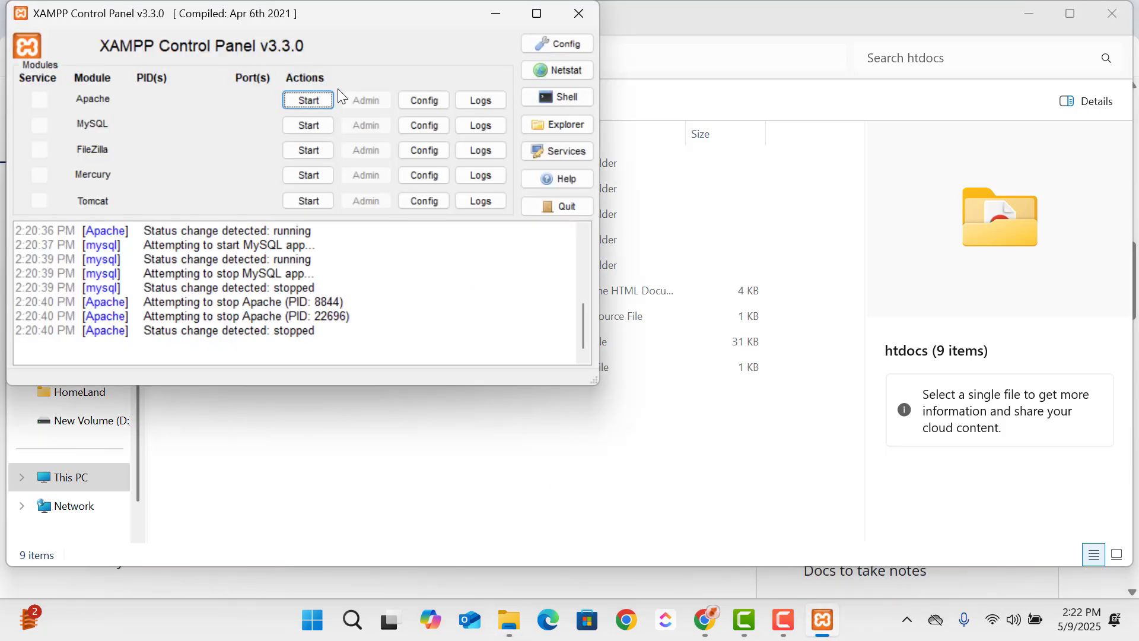
left_click(316, 102)
left_click(321, 122)
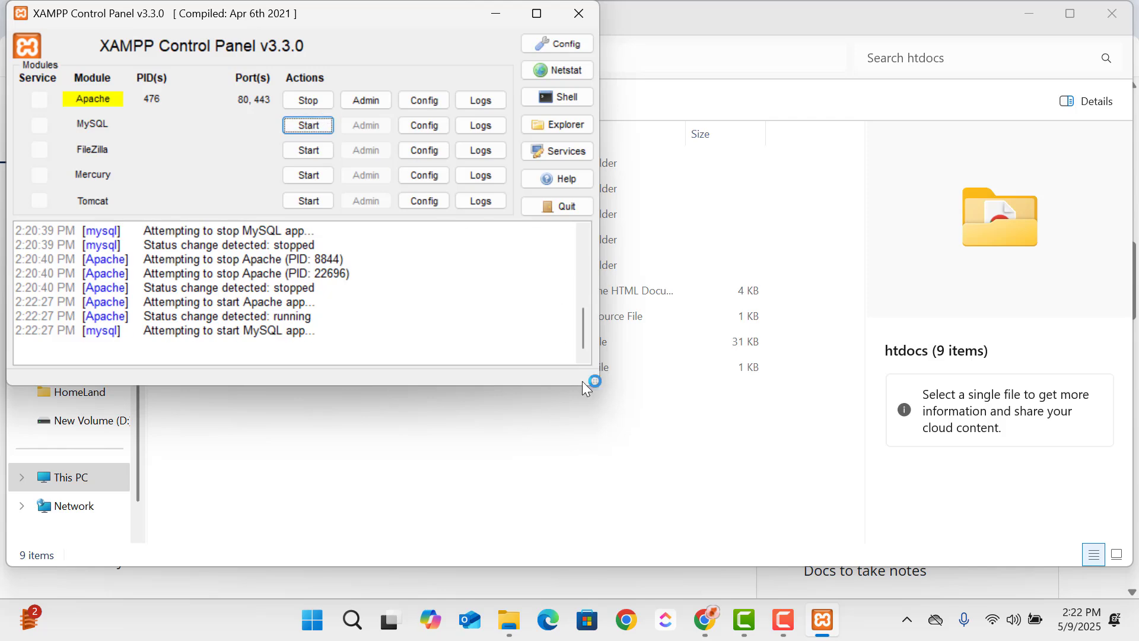
- Switch to Chrome, open a new tab and enter localhost/ as the start of the address
left_click(630, 632)
left_click(627, 395)
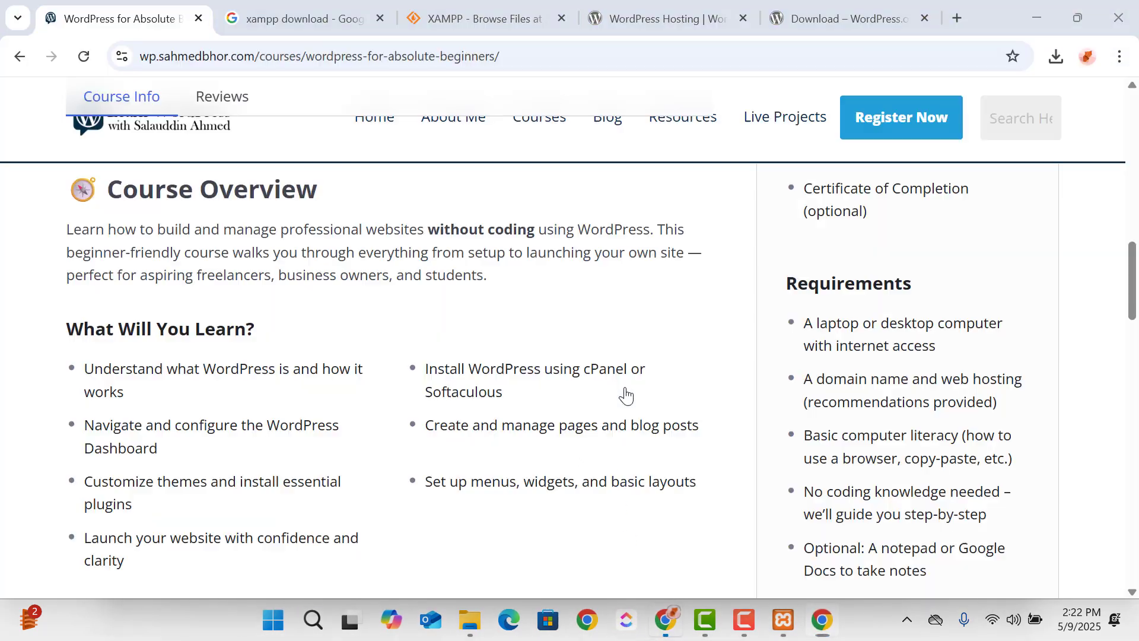
left_click(952, 18)
type("loca")
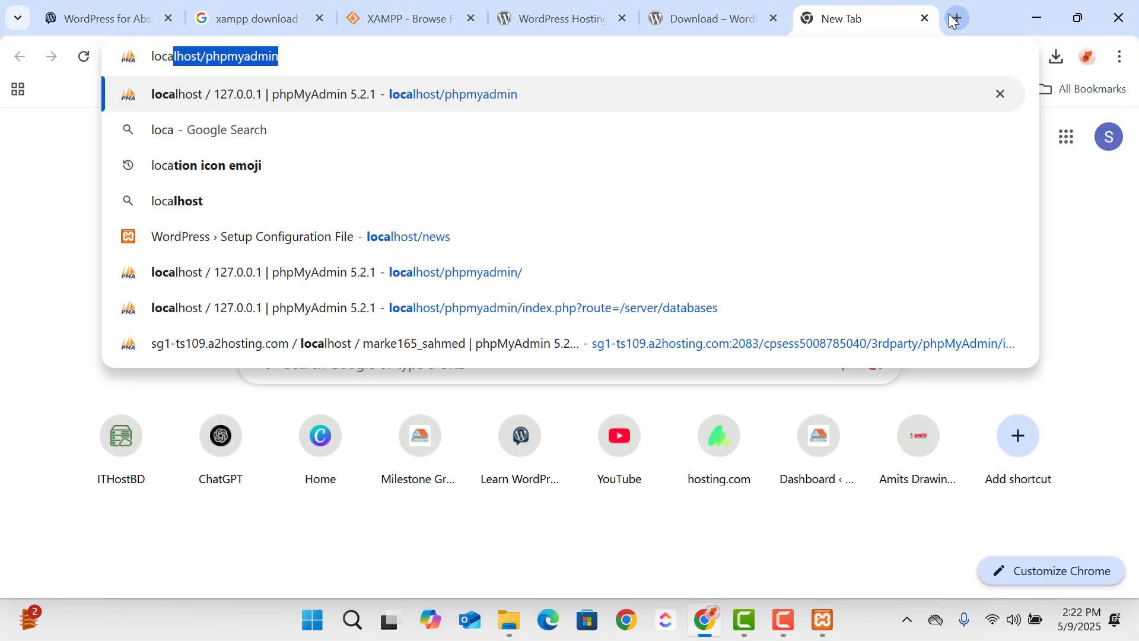
key("Right")
key("BackSpace")
key("BackSpace")
key("BackSpace")
key("BackSpace")
key("BackSpace")
key("BackSpace")
key("BackSpace")
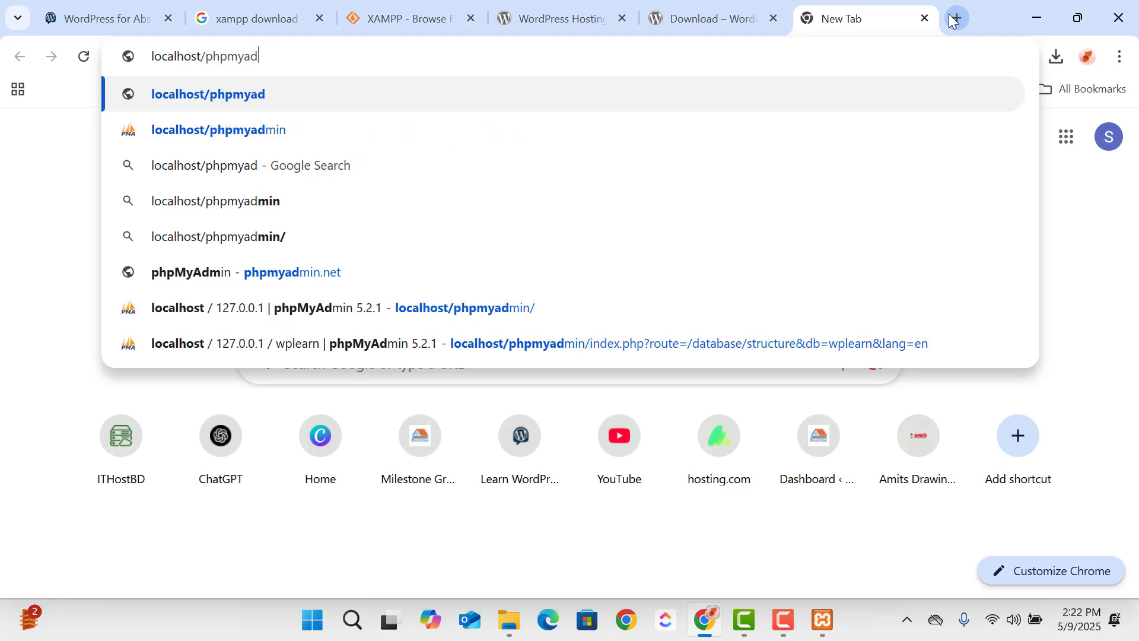
key("BackSpace")
key("BackSpace")
key("BackSpace")
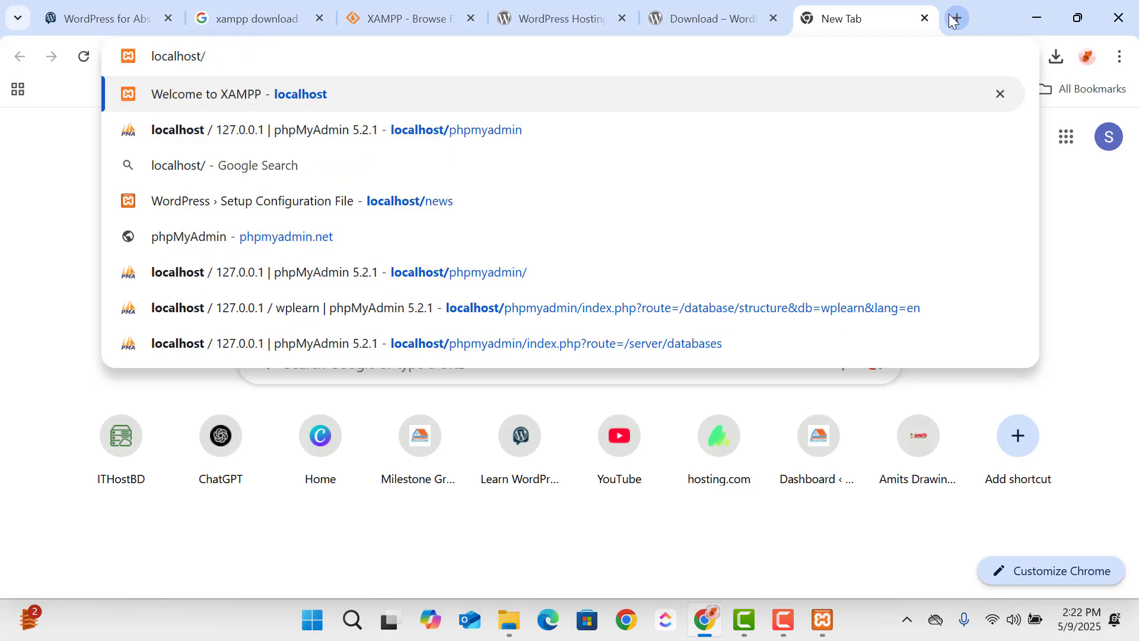
- Check the folder name in htdocs, load localhost/web in the browser and look over the language list on the WordPress setup page
key("alt+Tab")
key("alt+Tab")
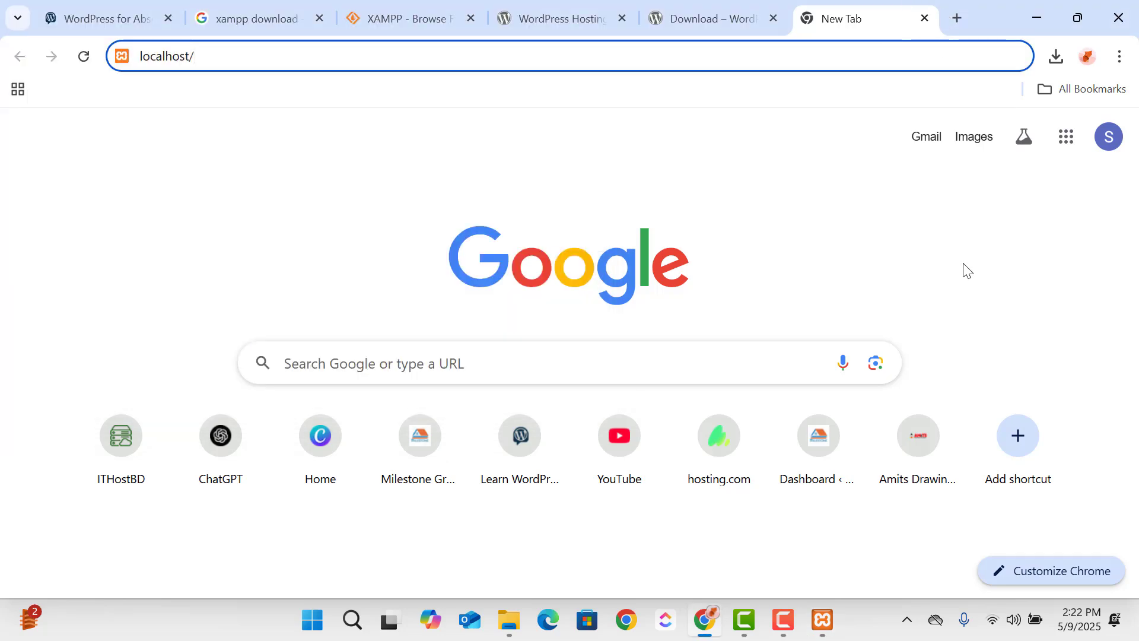
left_click(514, 631)
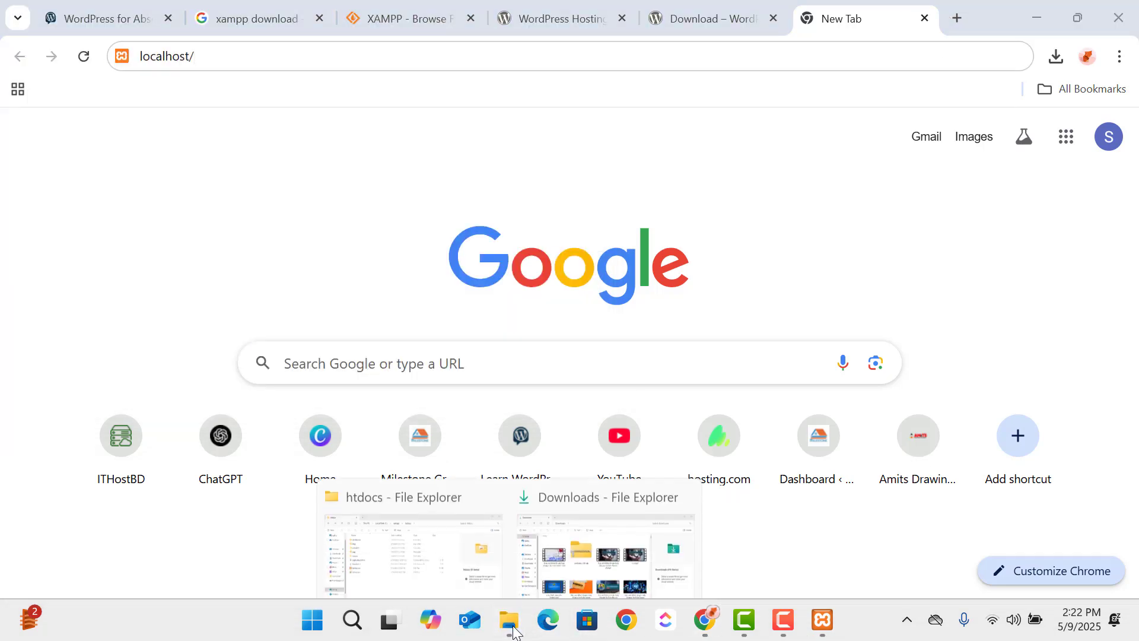
left_click(407, 534)
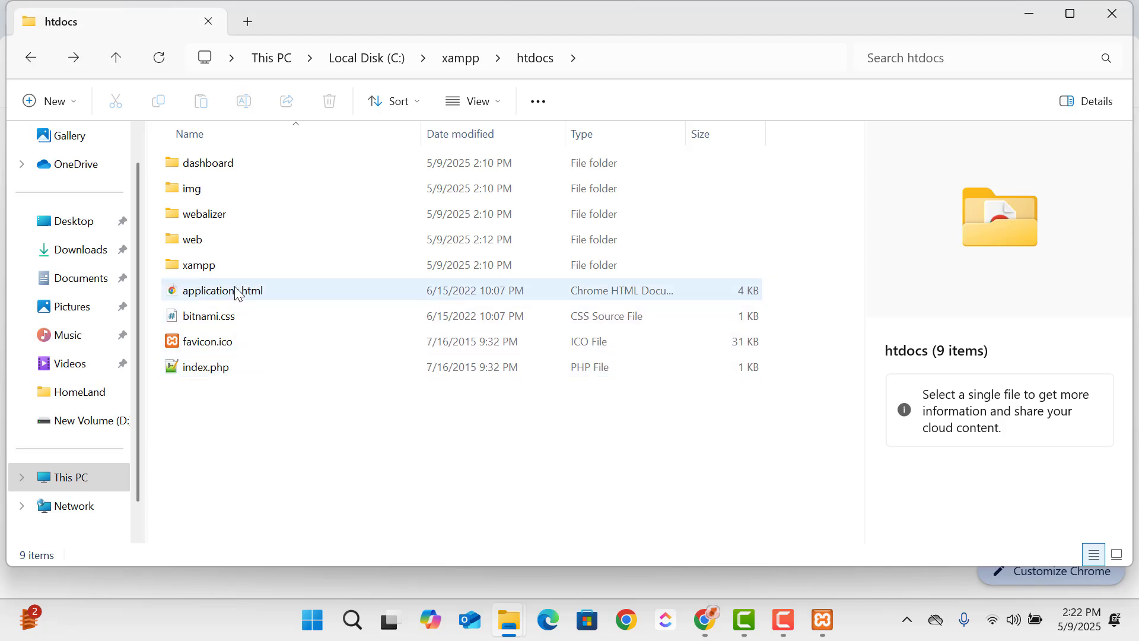
key("alt+Tab")
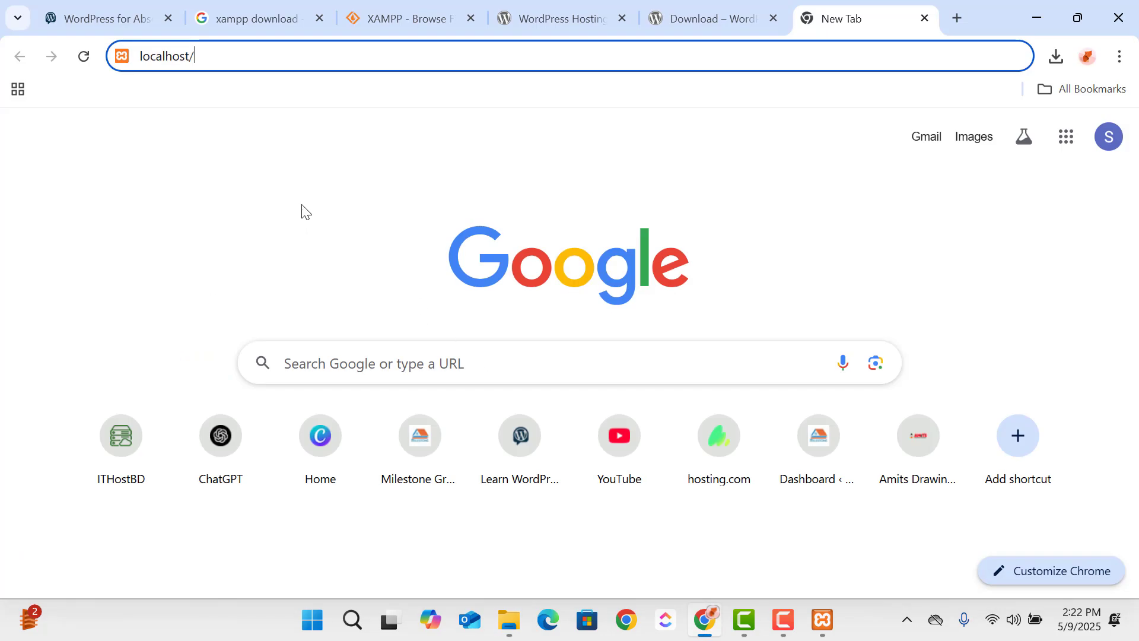
type("web")
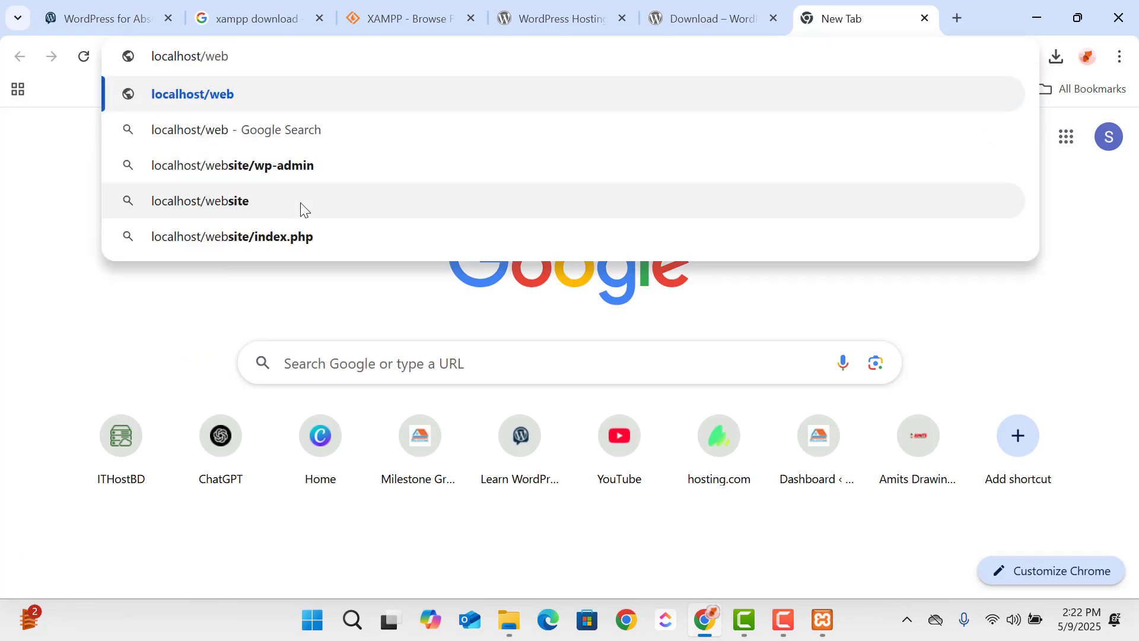
key("Return")
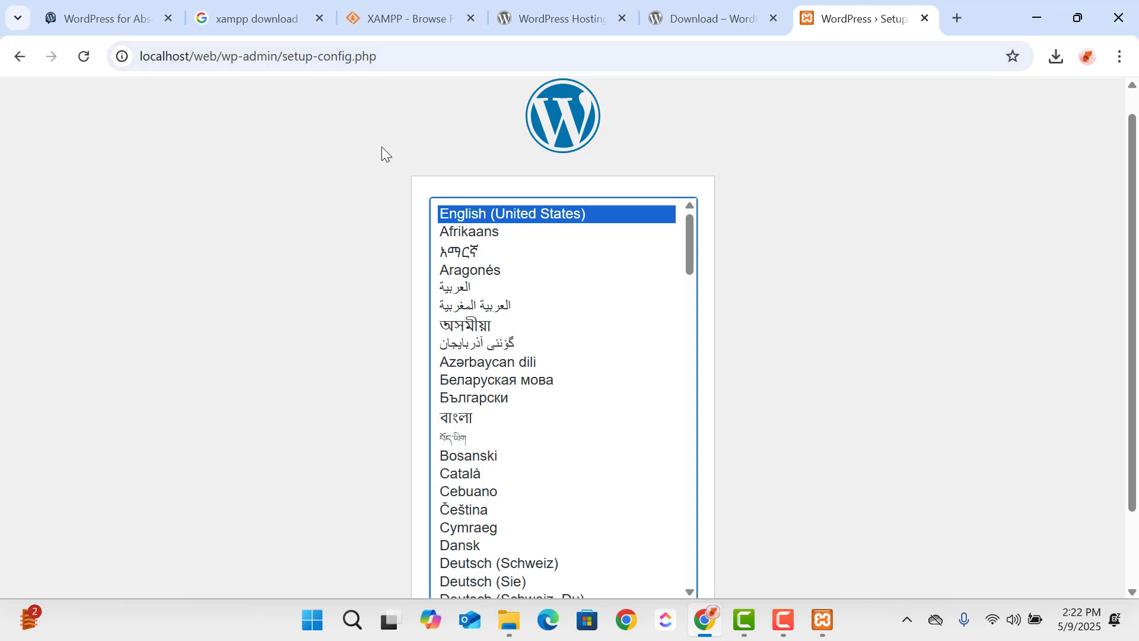
scroll(486, 184, "down", 2)
scroll(532, 270, "down", 4)
scroll(532, 270, "up", 4)
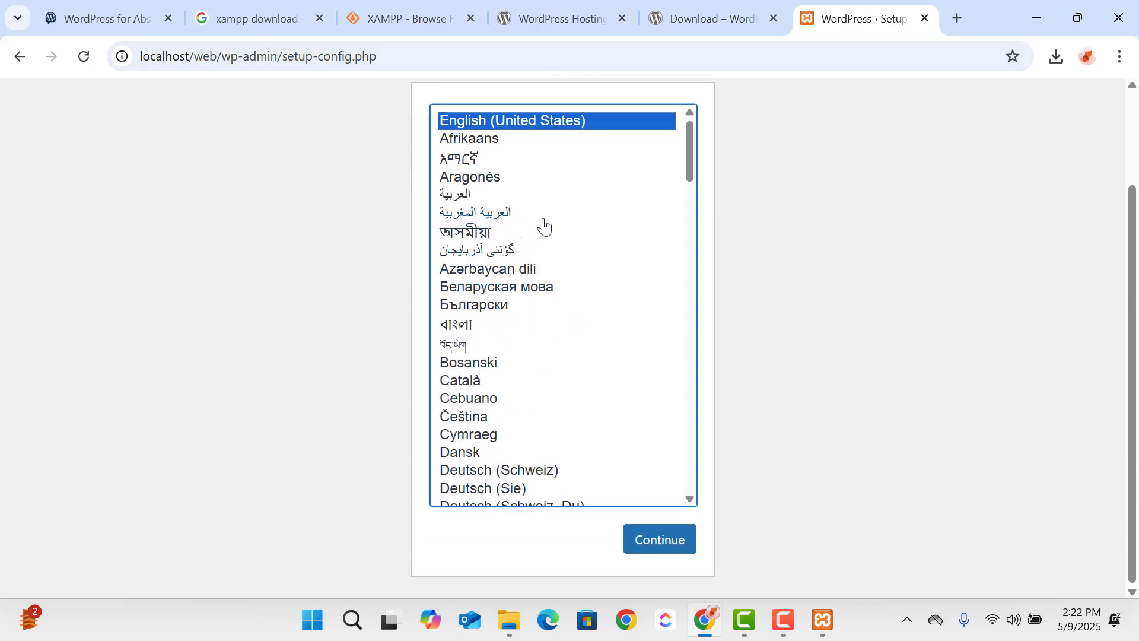
scroll(806, 197, "up", 2)
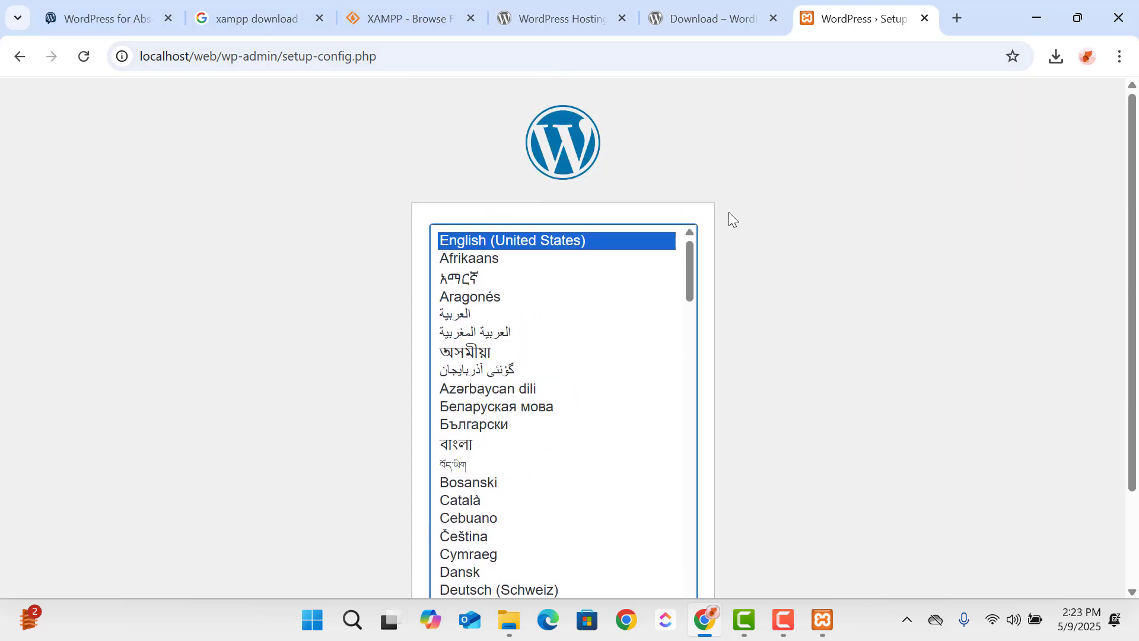
scroll(723, 197, "down", 2)
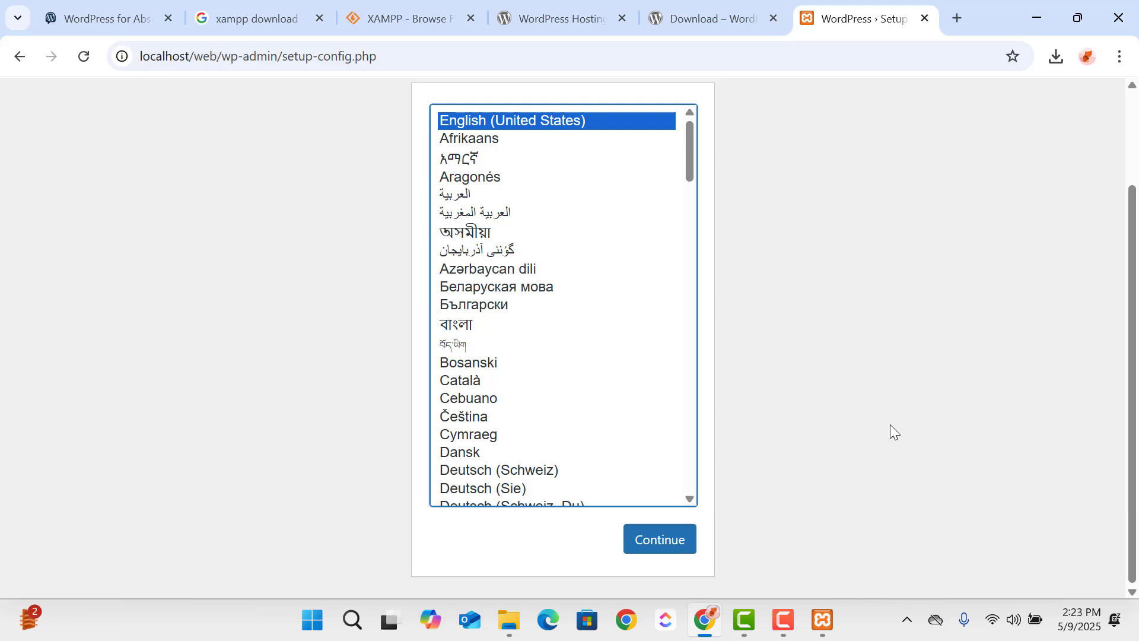
- Switch to the XAMPP Control Panel, open the MySQL admin page from there and select its web address
left_click(820, 635)
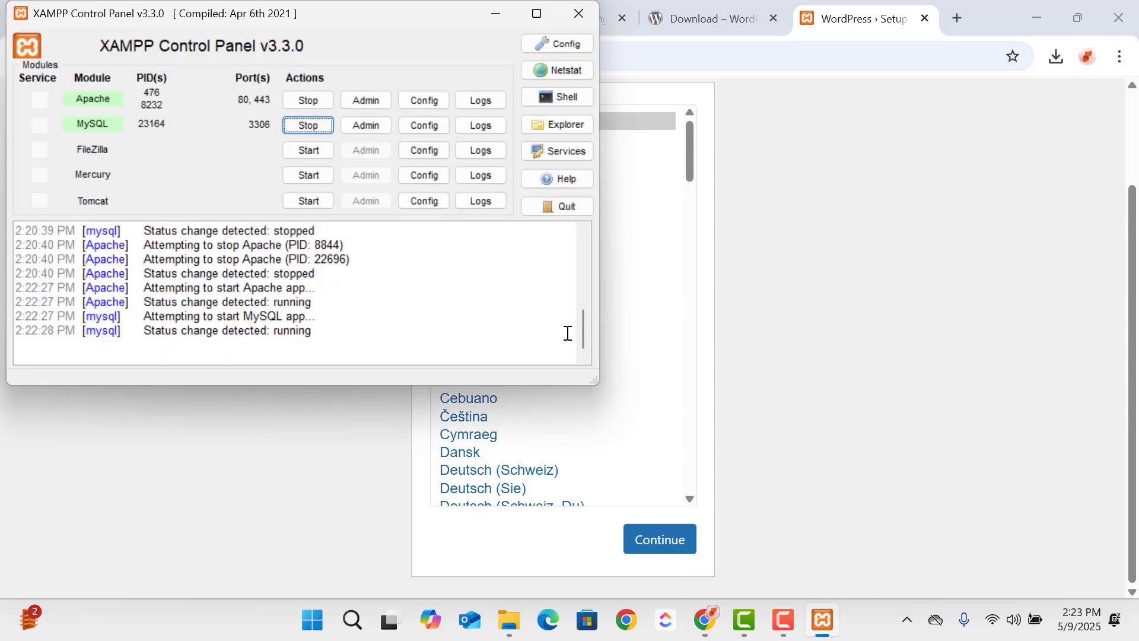
left_click(363, 130)
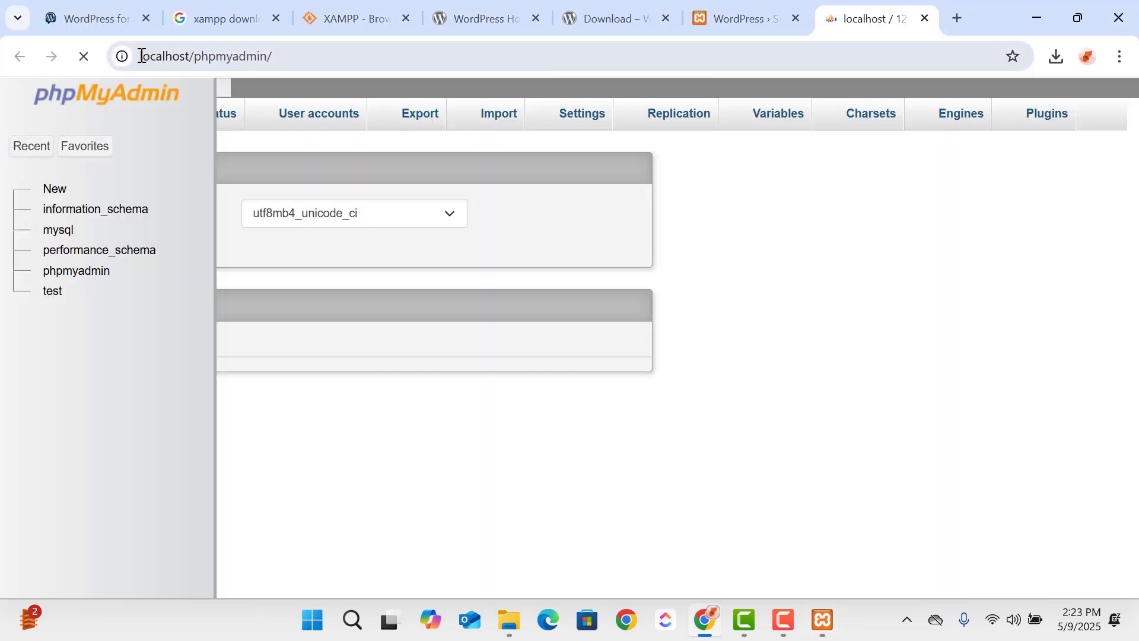
left_click_drag(141, 57, 295, 47)
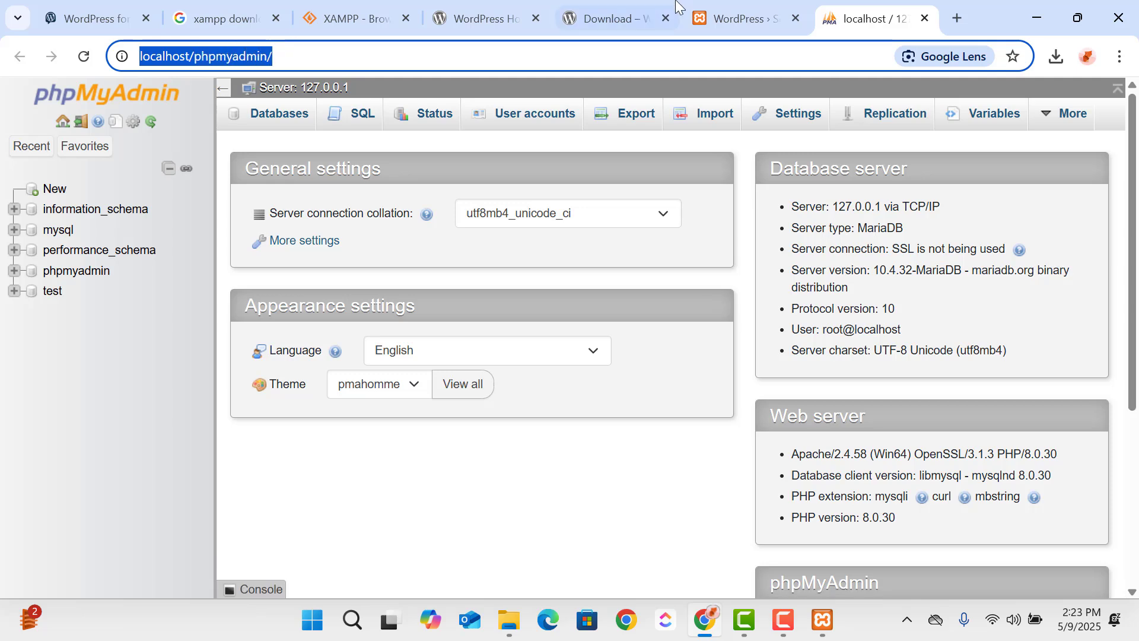
- Load localhost/phpmyadmin in another new browser tab
left_click(967, 13)
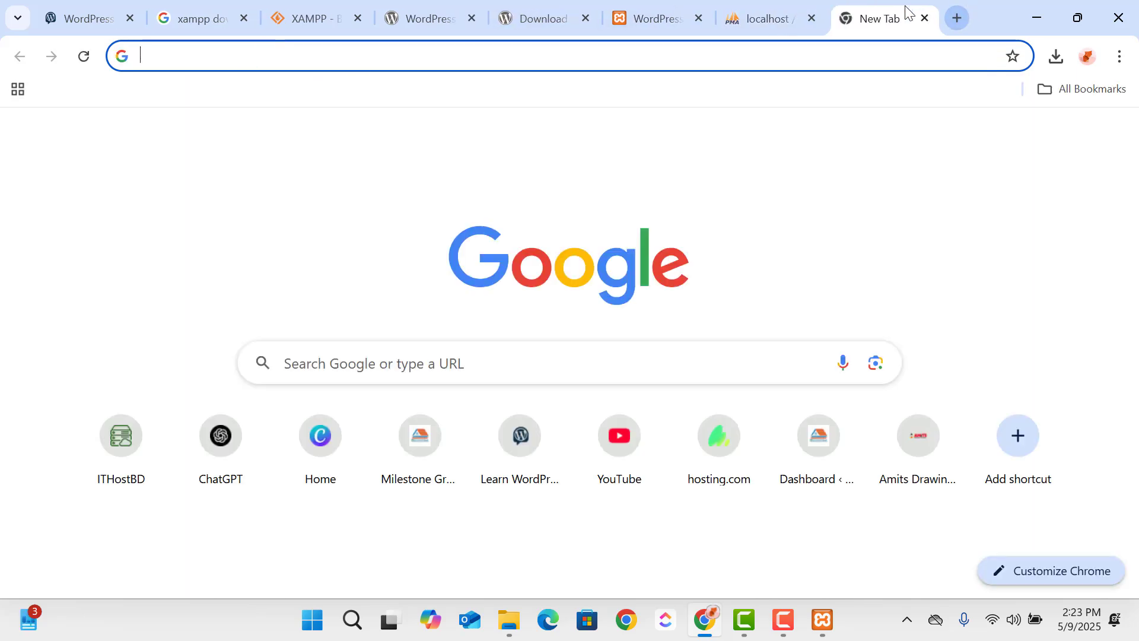
type("loca")
key("Right")
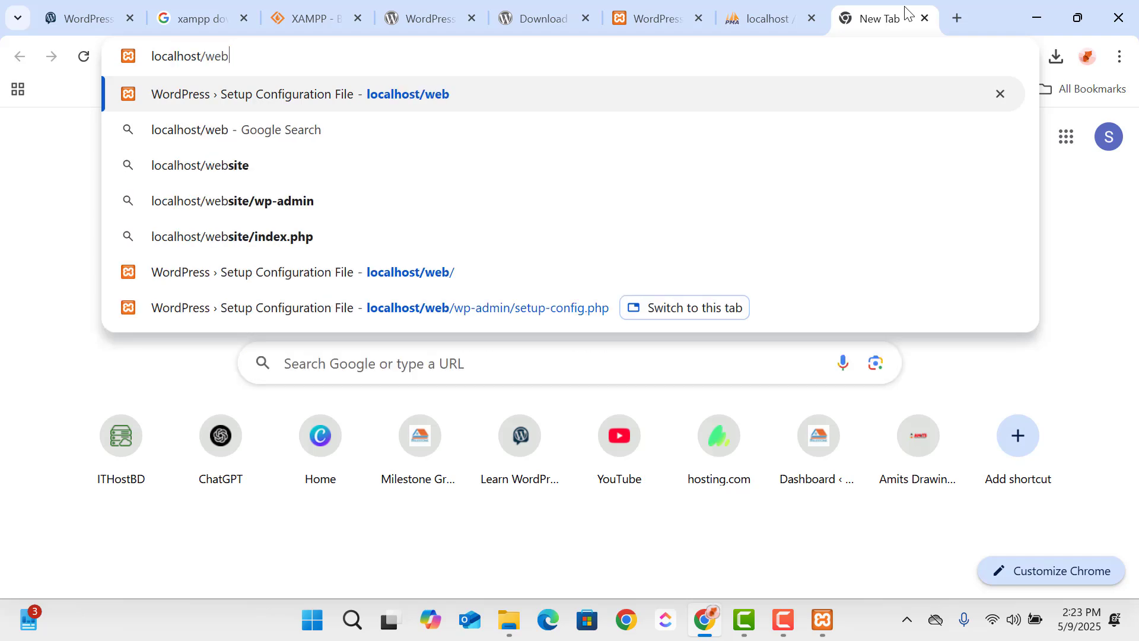
key("BackSpace")
key("BackSpace")
key("BackSpace")
key("BackSpace")
type("/php")
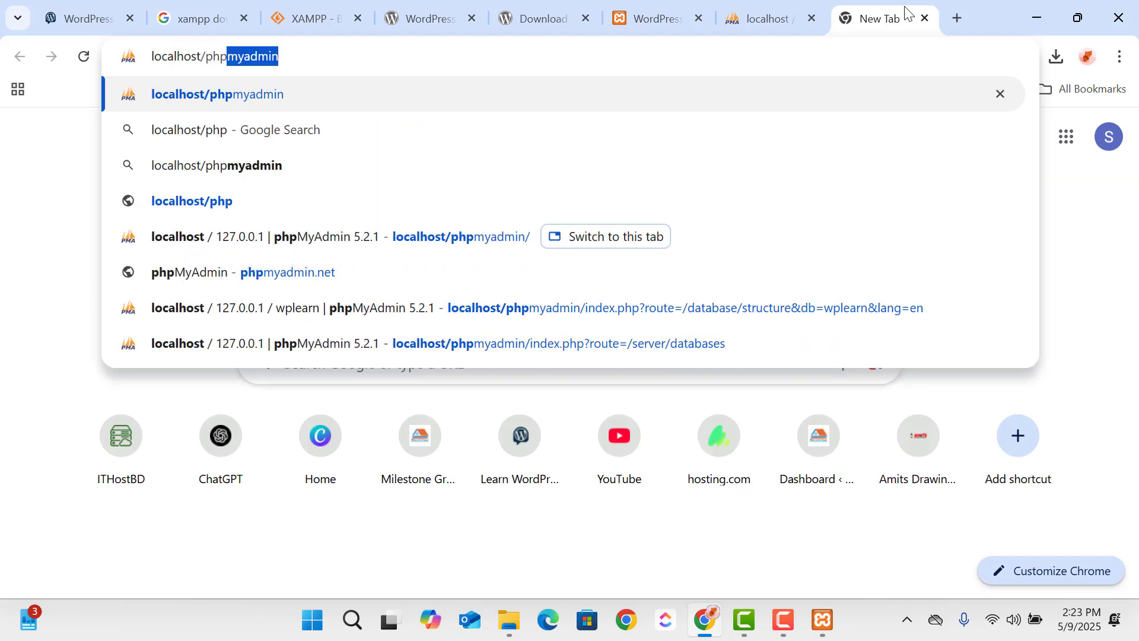
key("Return")
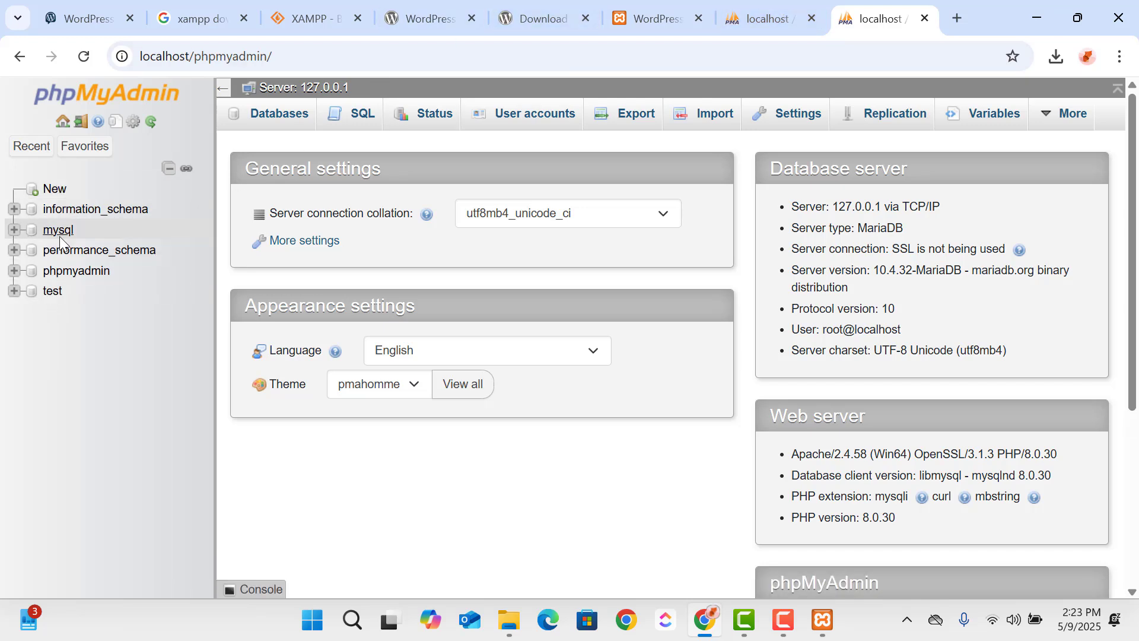
- Create a new database named wplearn with the utf8mb4_general_ci collation in phpMyAdmin
left_click(54, 191)
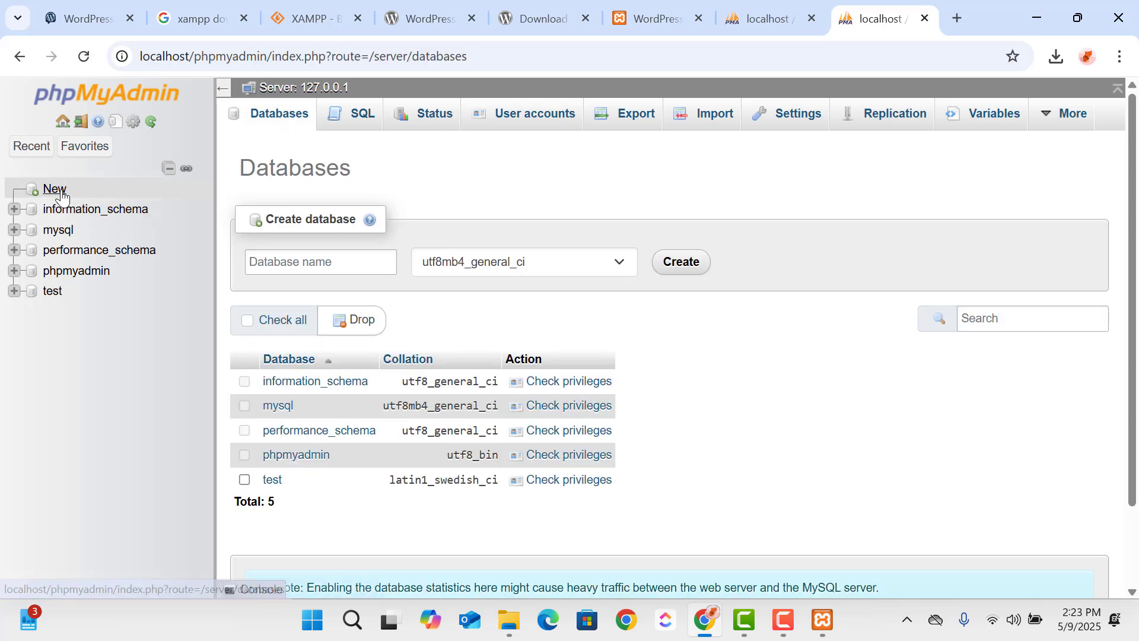
left_click(72, 182)
left_click(310, 268)
left_click(312, 267)
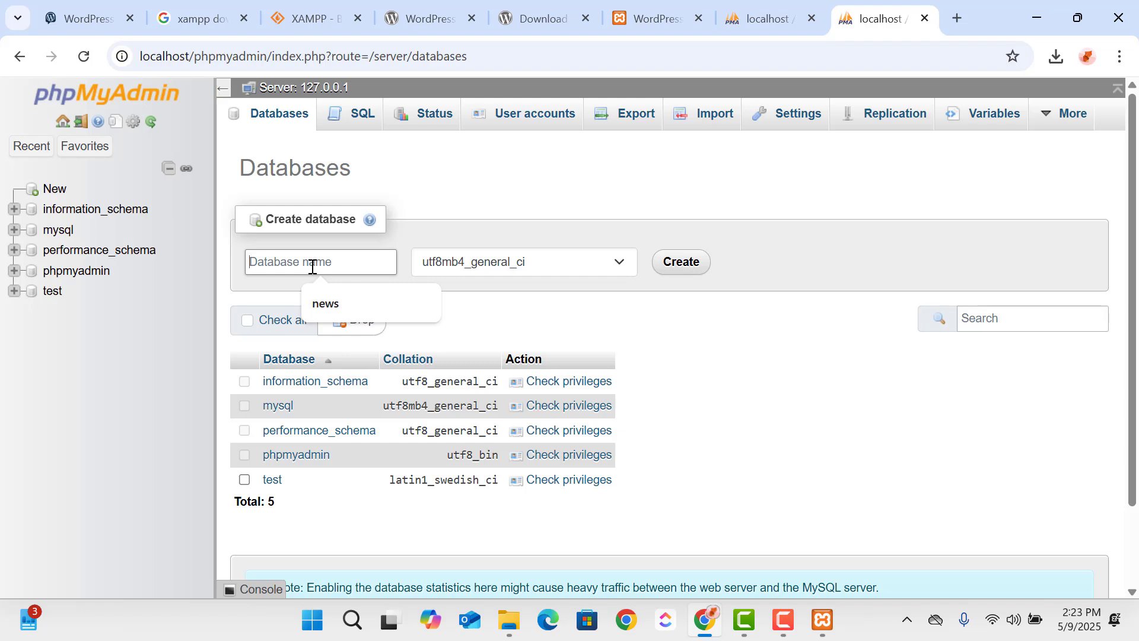
type("wplearn")
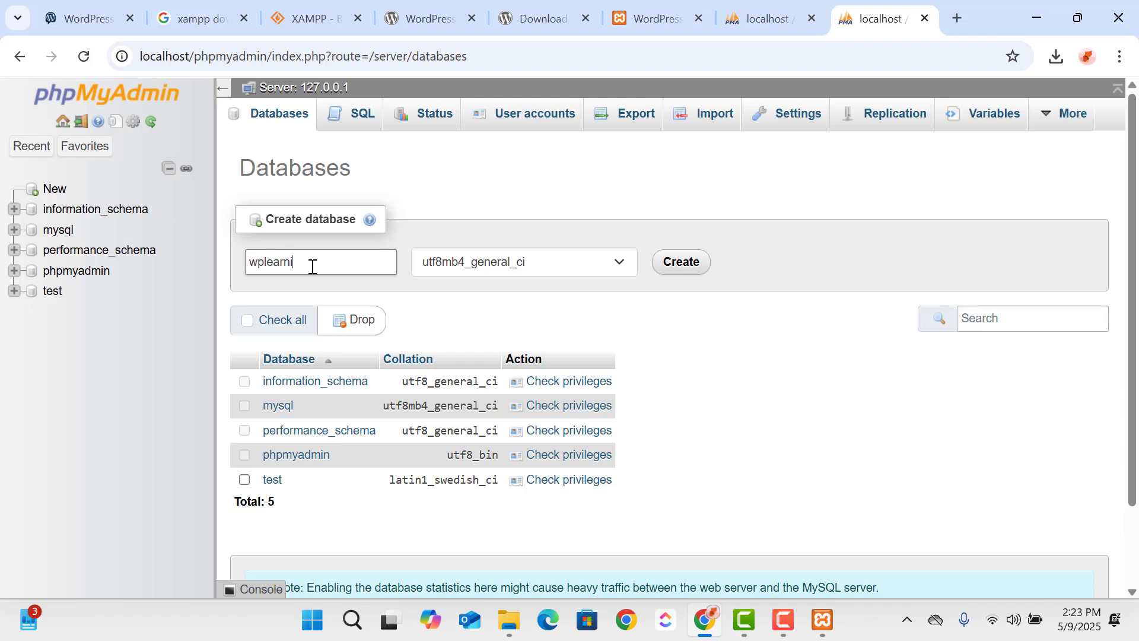
double_click(313, 267)
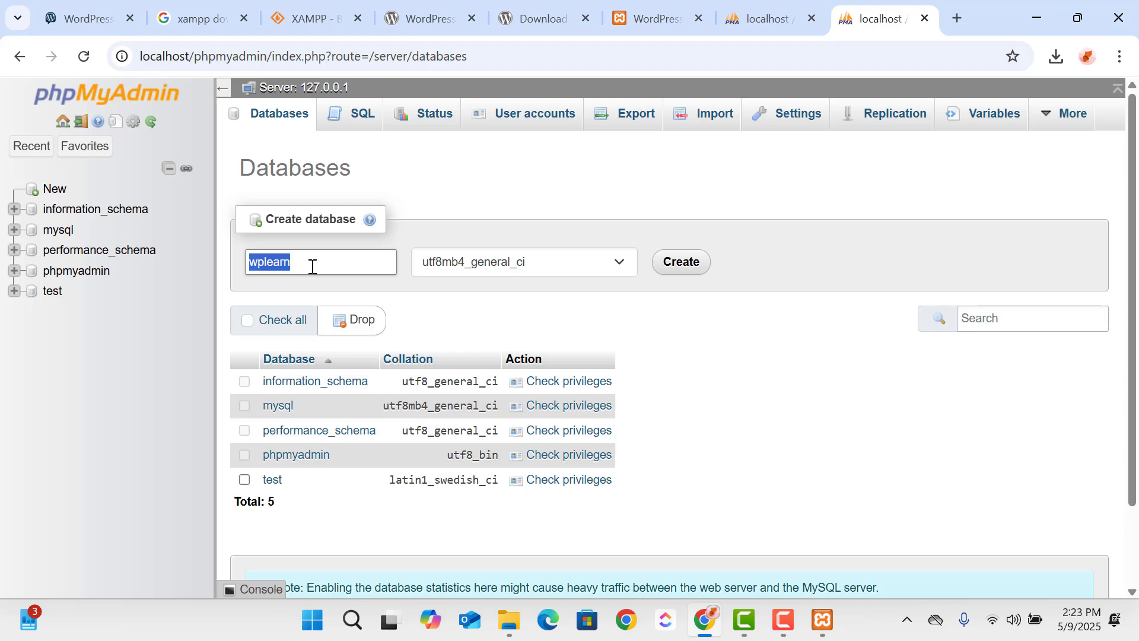
left_click(680, 262)
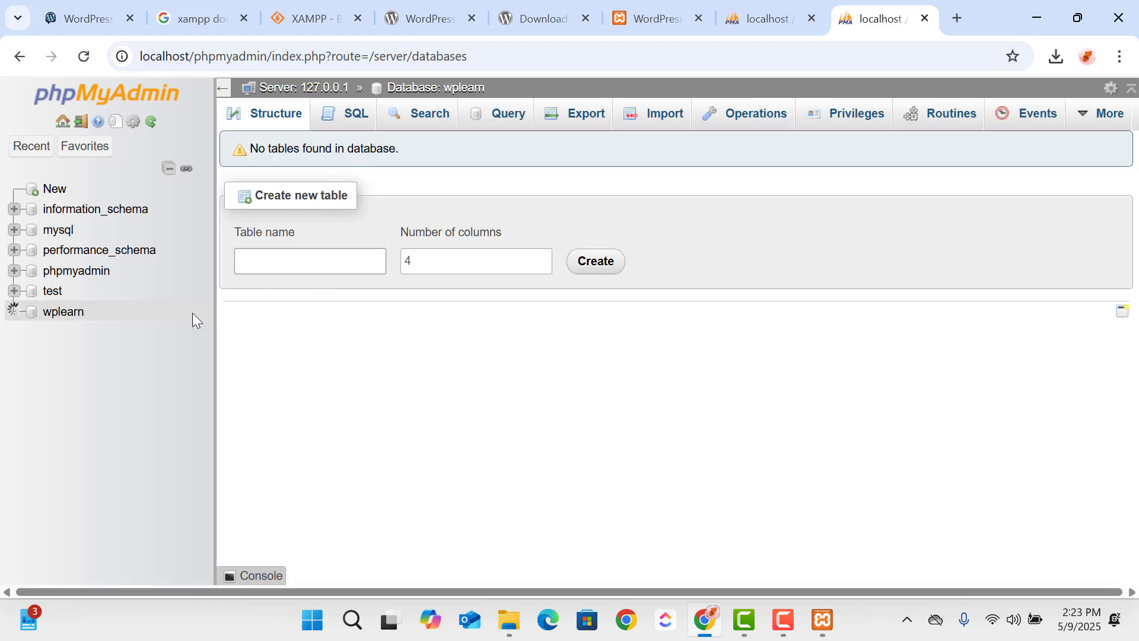
- Open the wplearn database to view its structure, and return to the first phpMyAdmin tab
left_click(59, 313)
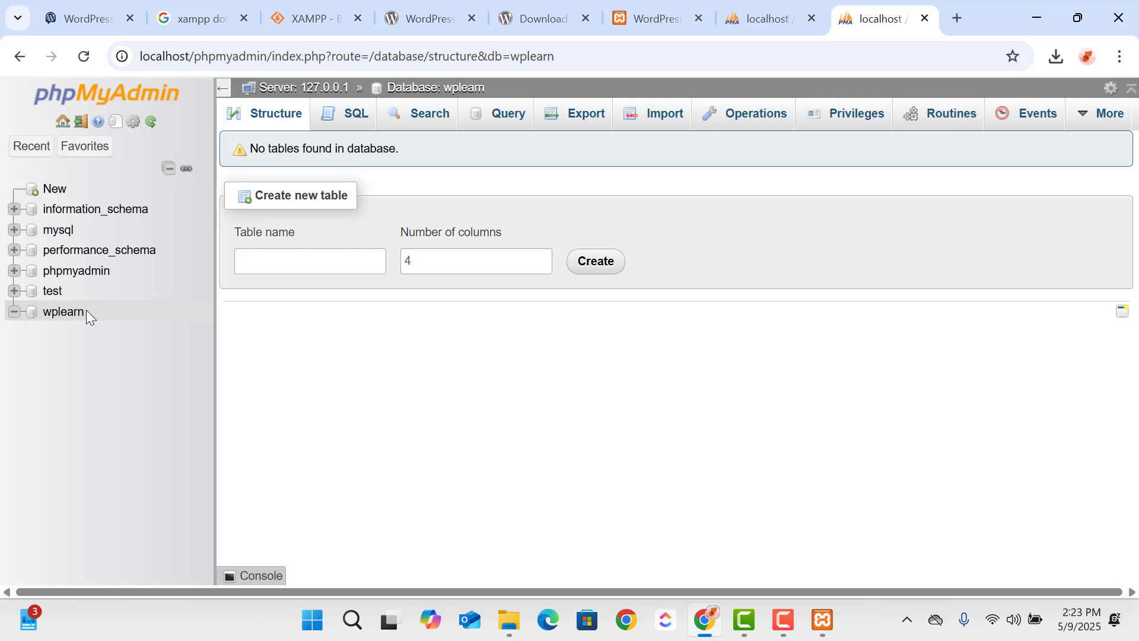
left_click_drag(110, 315, 44, 316)
left_click(769, 27)
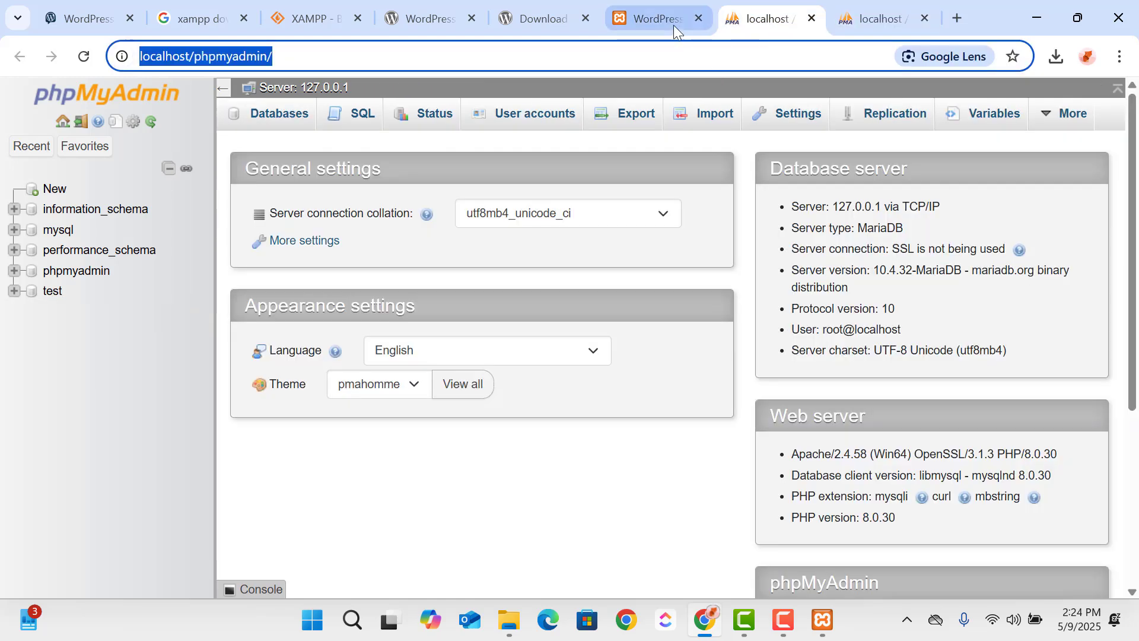
- Return to the WordPress setup tab and continue with English (United States) as the installation language
left_click(658, 21)
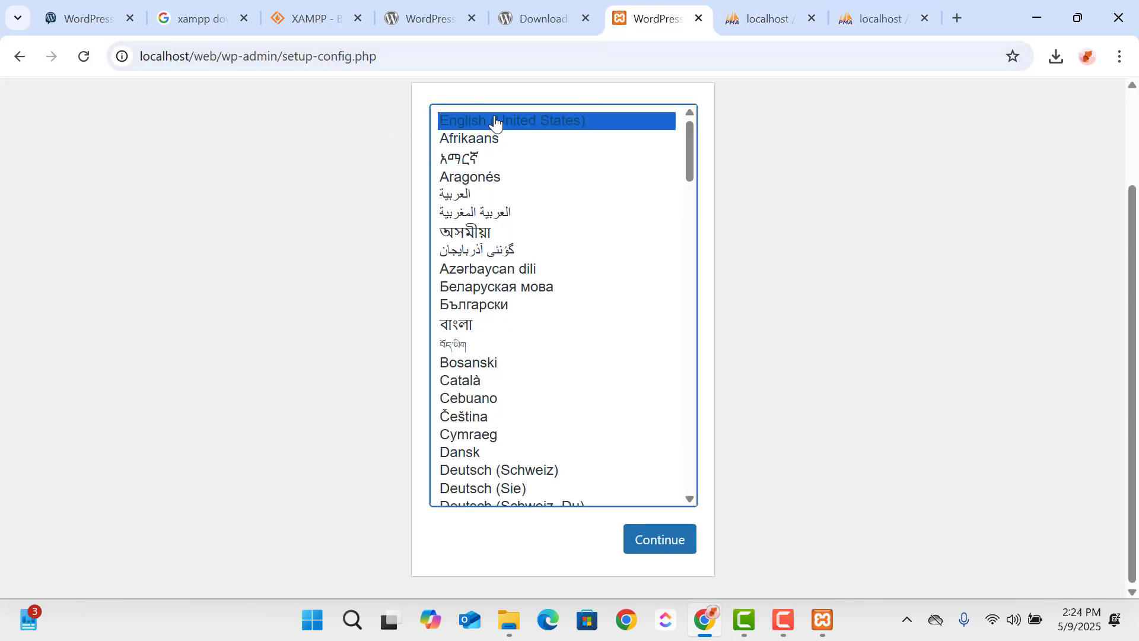
left_click(672, 536)
scroll(511, 314, "down", 1)
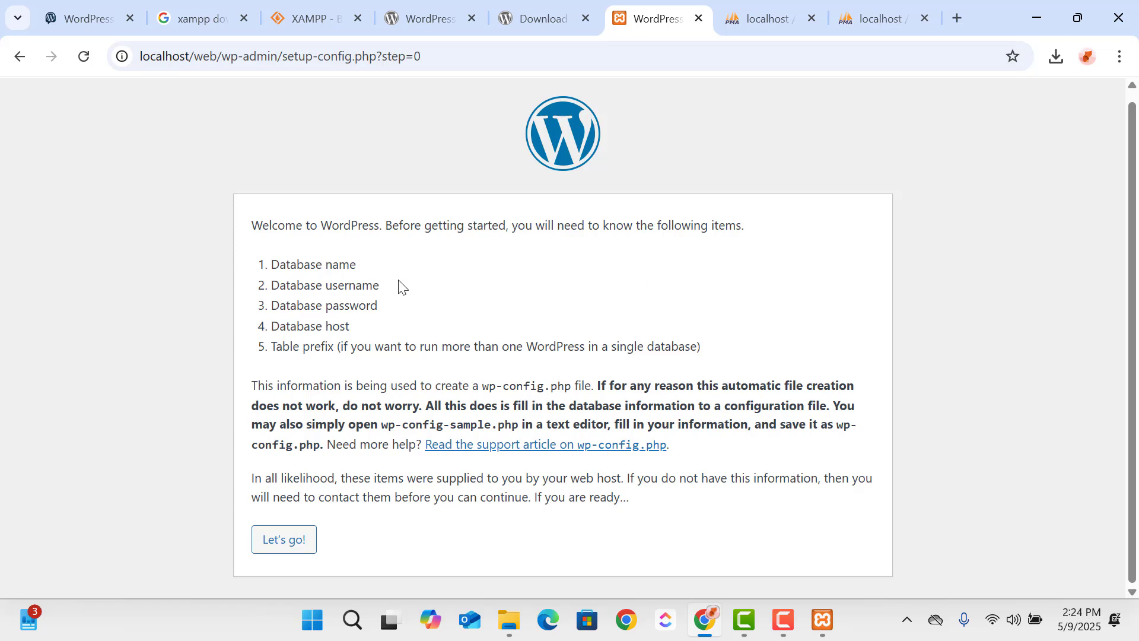
- Review the required database items and the wp-config-sample.php note, and proceed to the database connection form
left_click_drag(358, 265, 287, 261)
left_click(284, 262)
left_click_drag(386, 420, 527, 426)
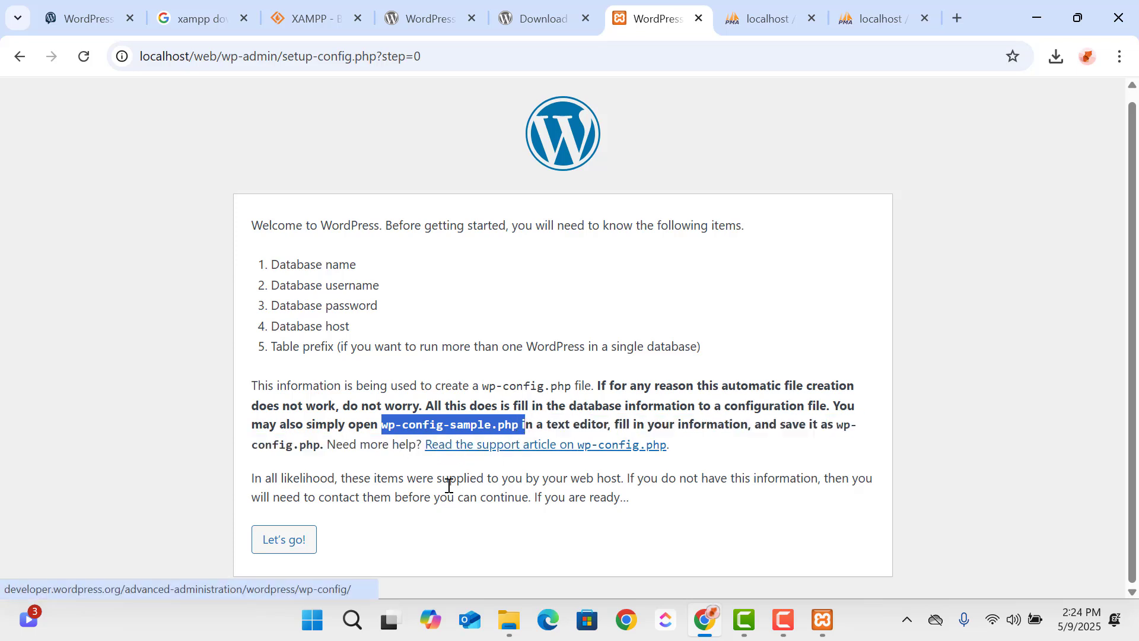
left_click(449, 550)
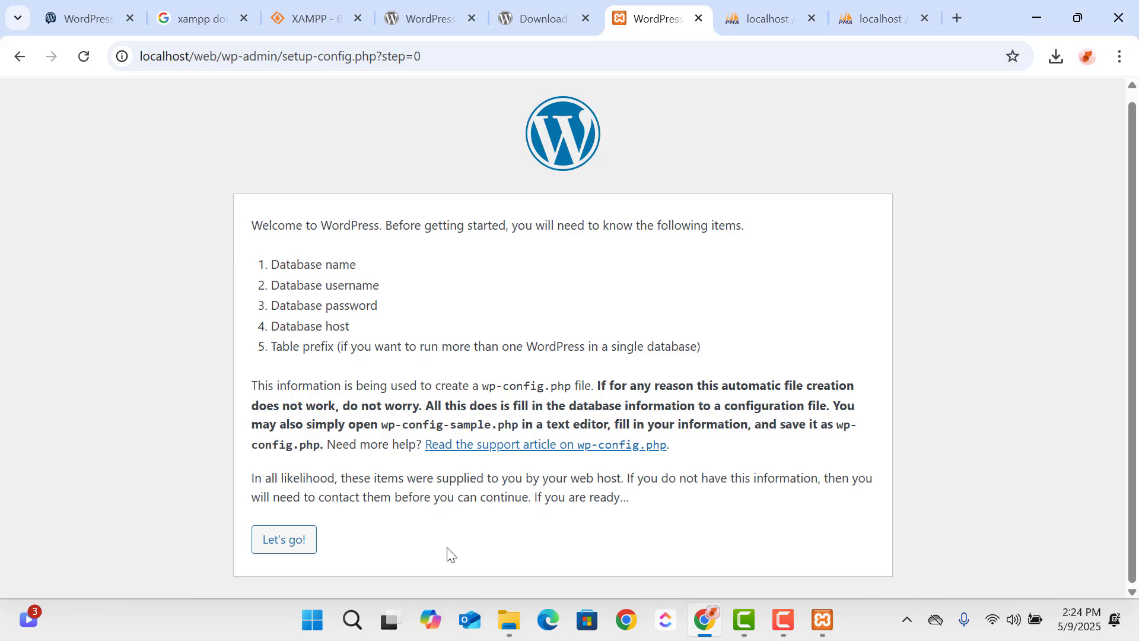
left_click(281, 551)
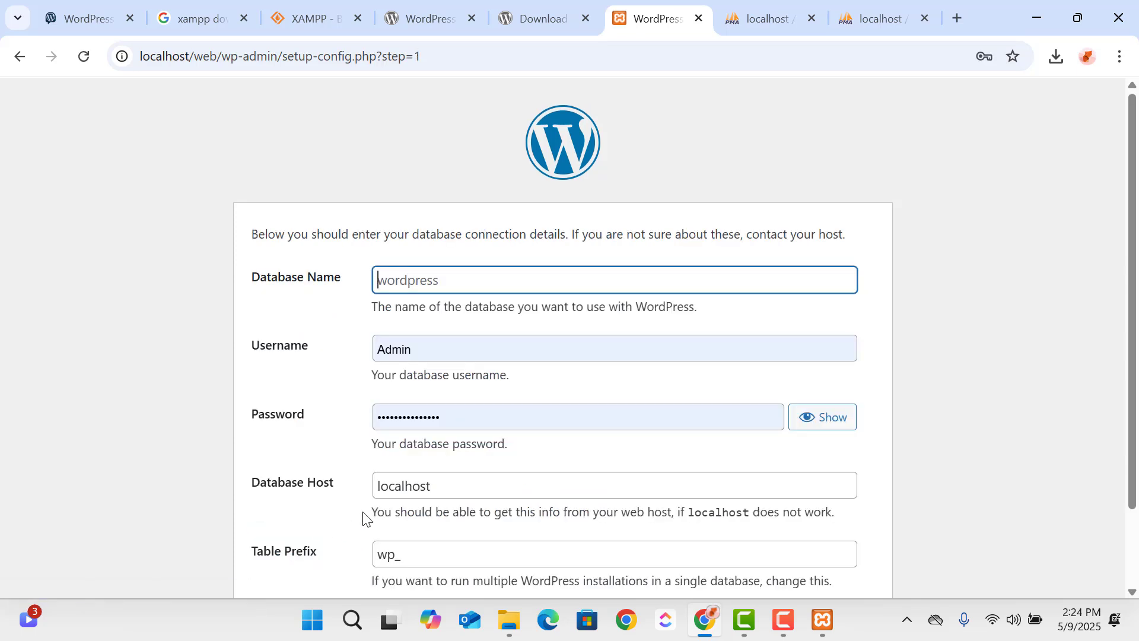
- Enter a shop title containing the owner's full name as the database name
left_click(464, 278)
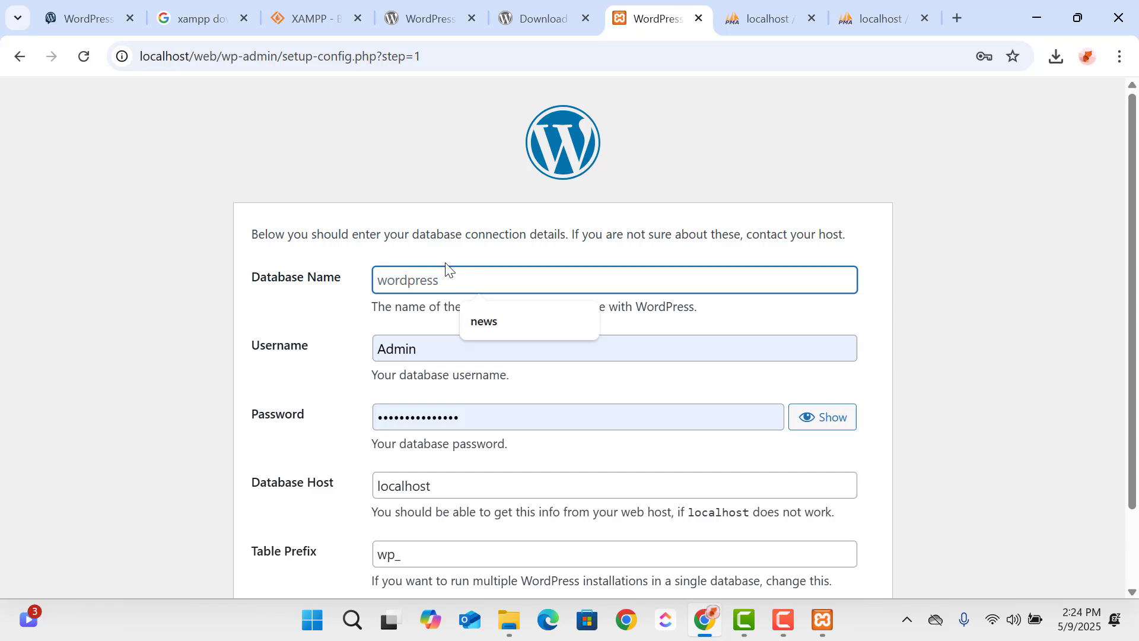
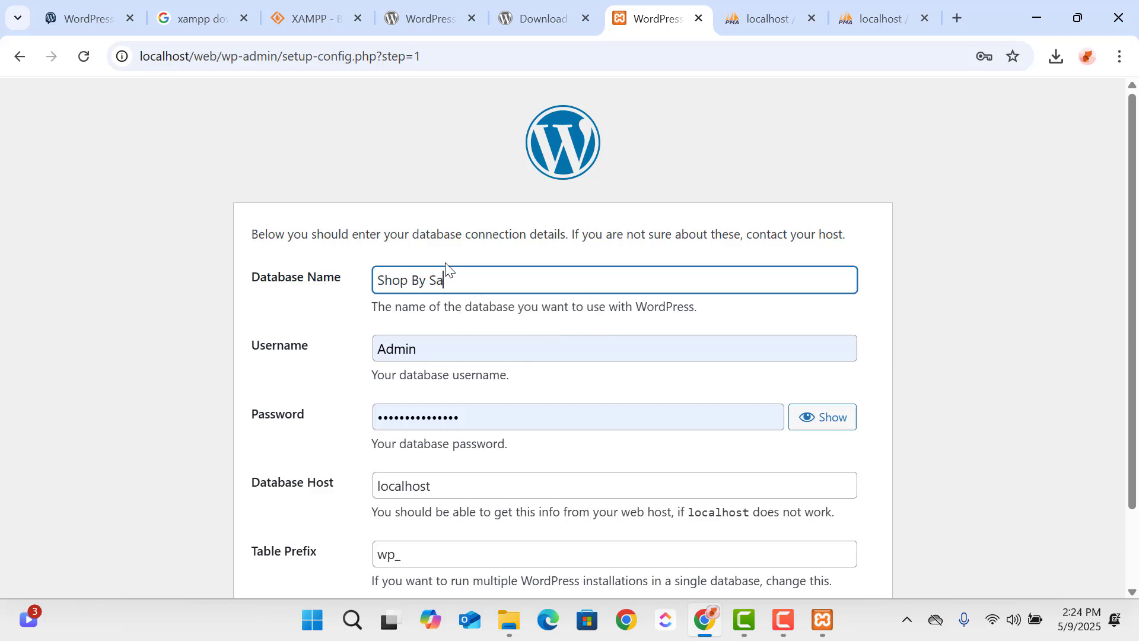
- Clear the autofilled database username and password, and set the username to root
key("Tab")
key("BackSpace")
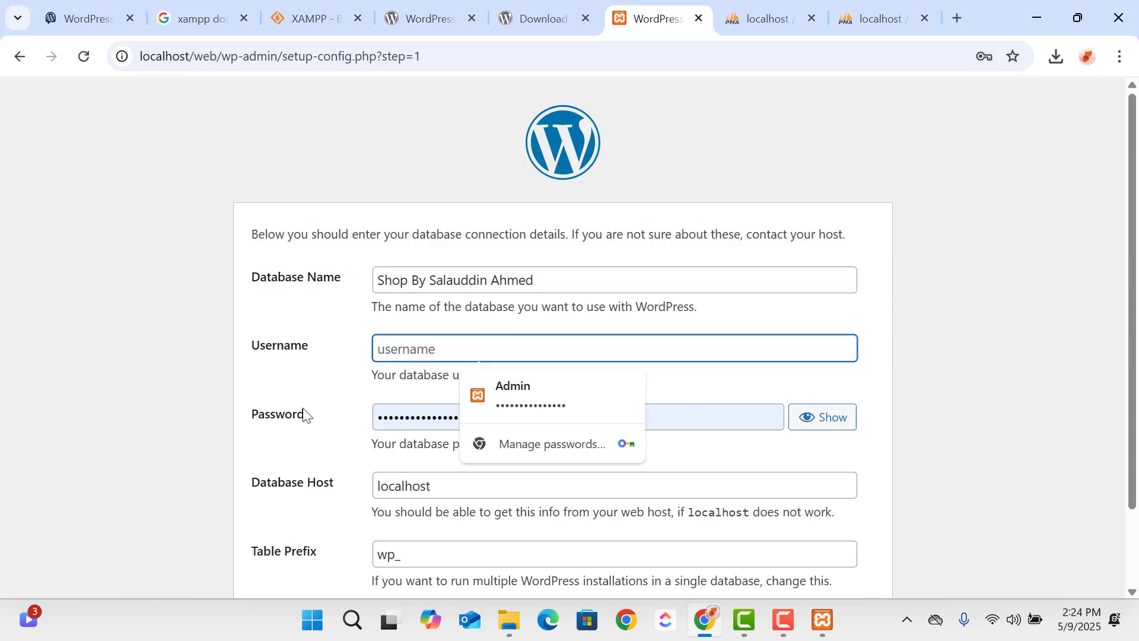
key("Tab")
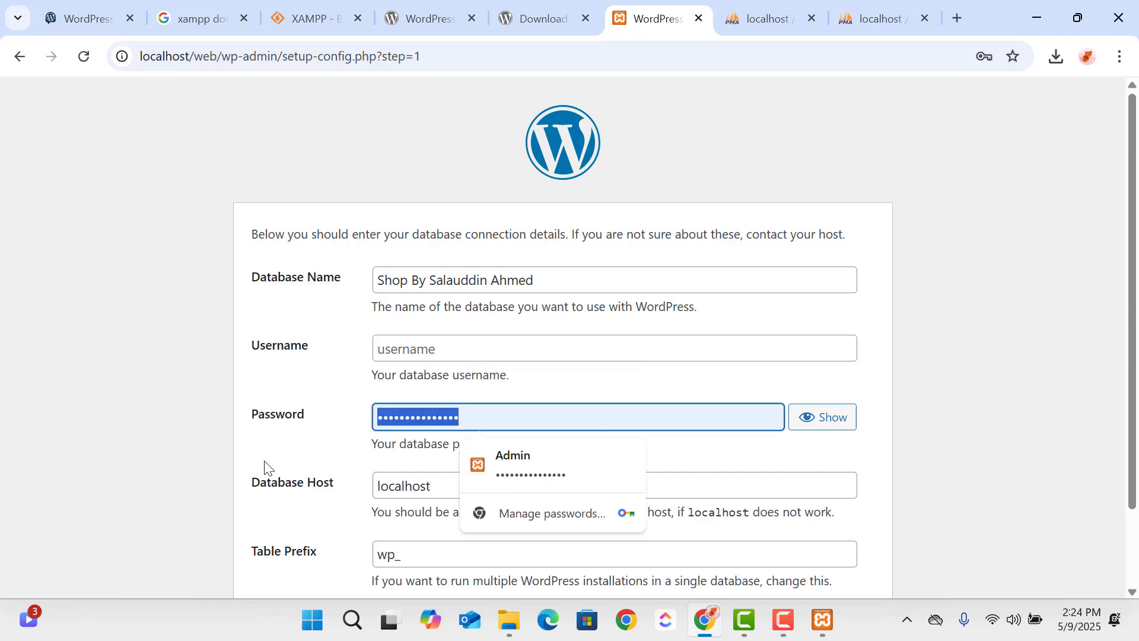
key("BackSpace")
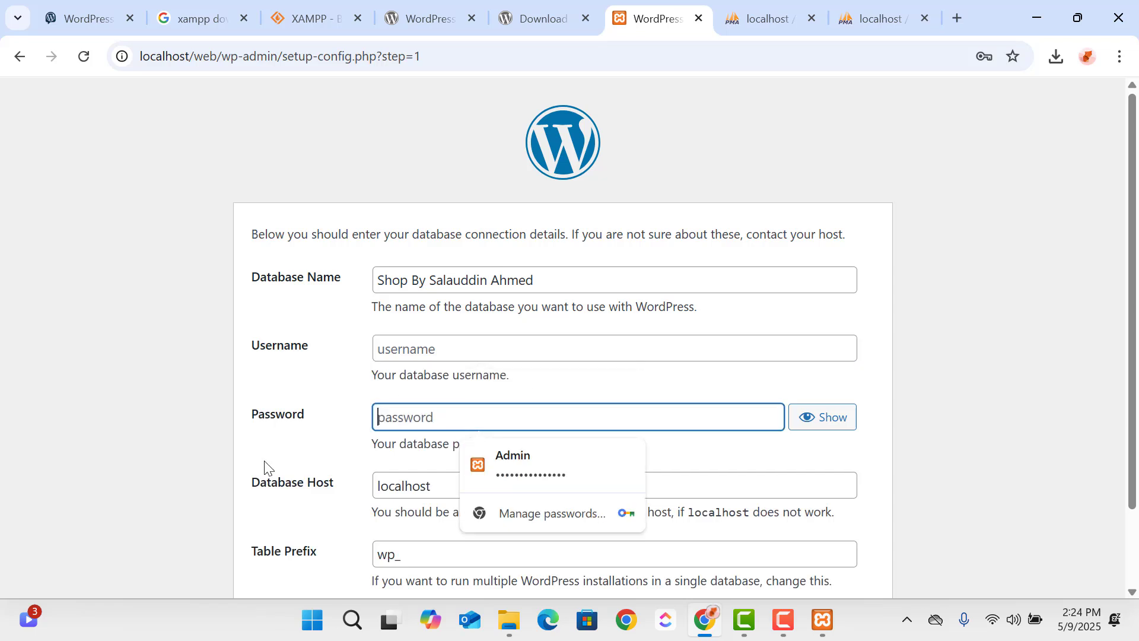
left_click(413, 354)
type("root")
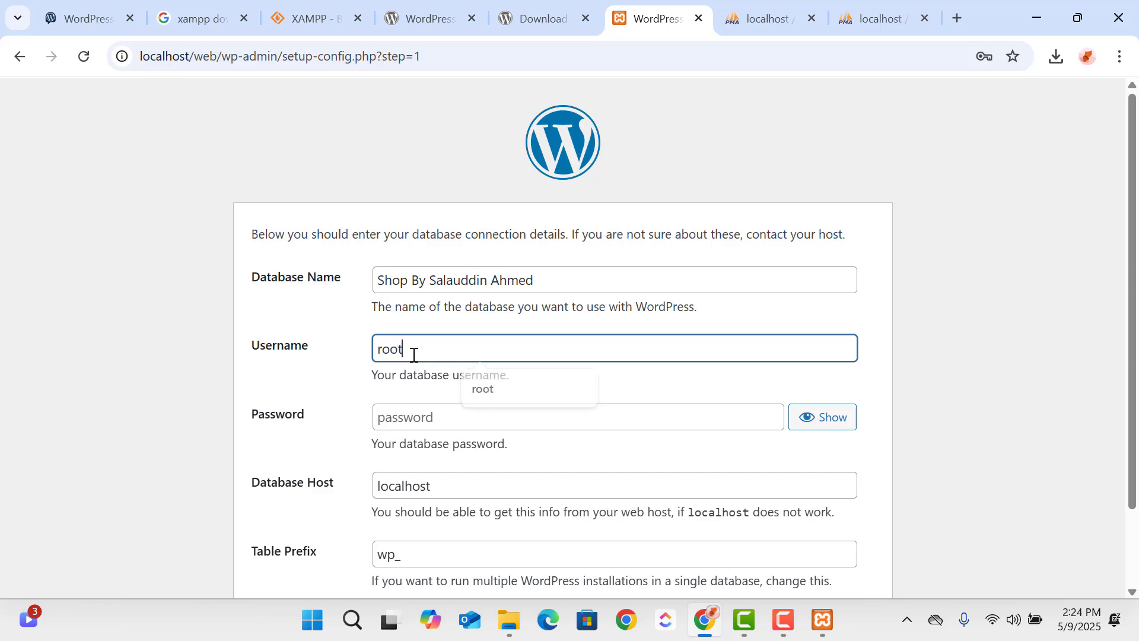
left_click(467, 389)
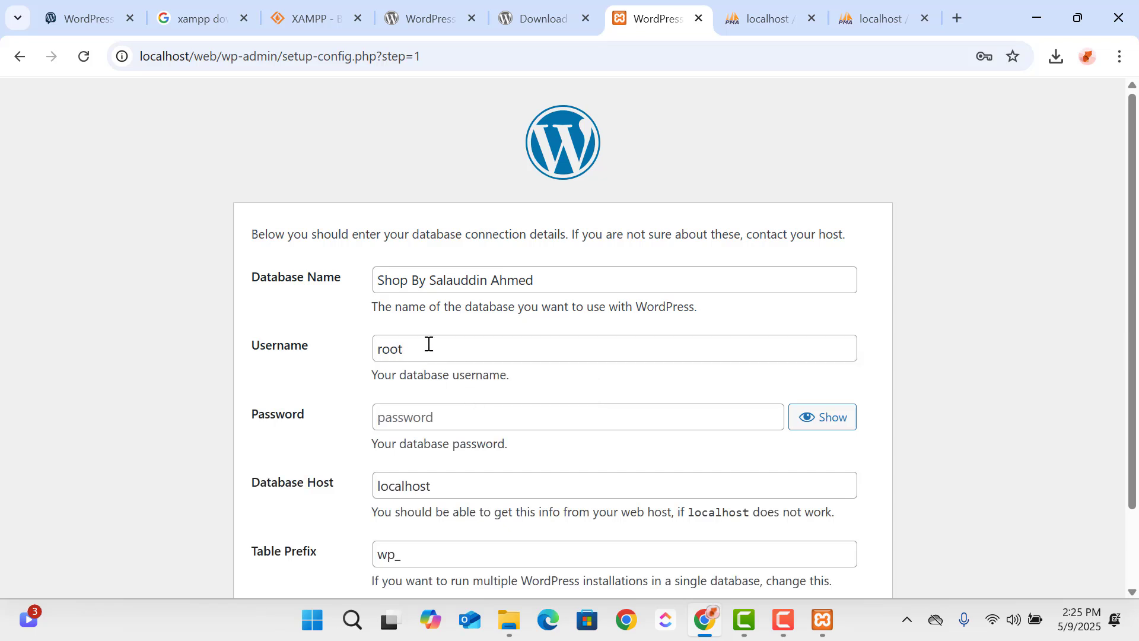
- Replace the database name with wplearn in the connection details
scroll(463, 326, "down", 2)
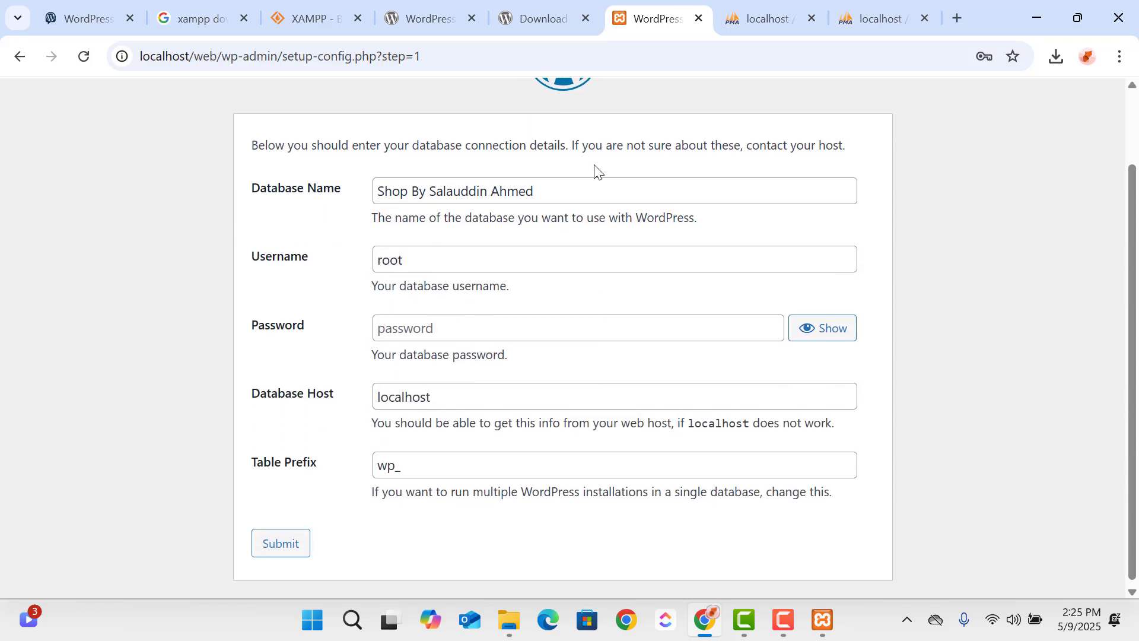
left_click_drag(569, 185, 259, 240)
key("BackSpace")
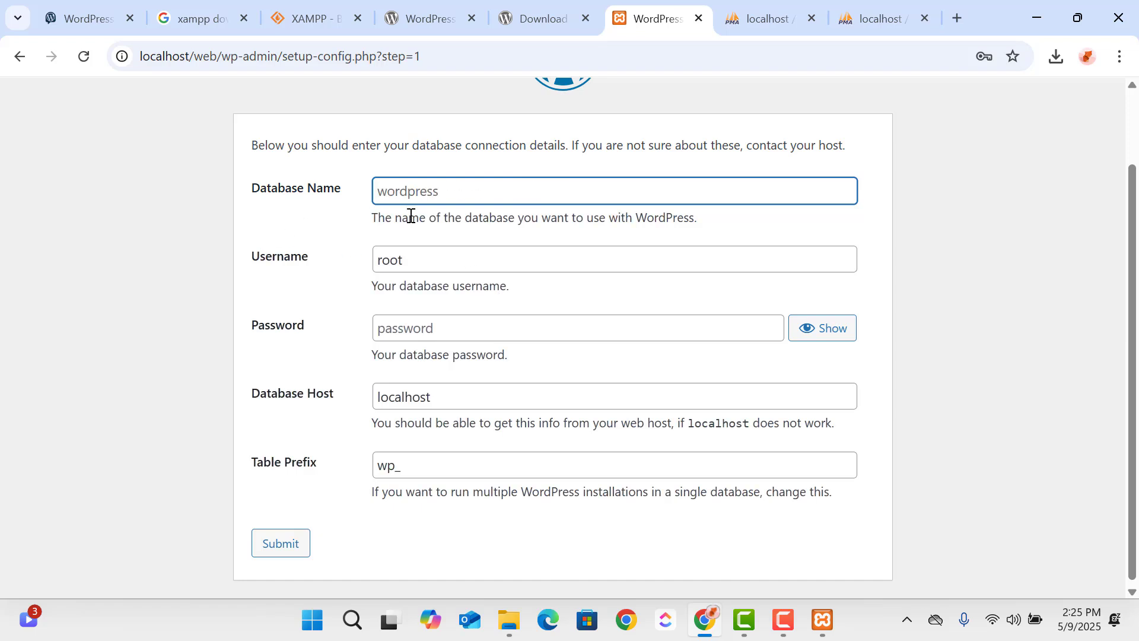
type("wplearn")
left_click(463, 237)
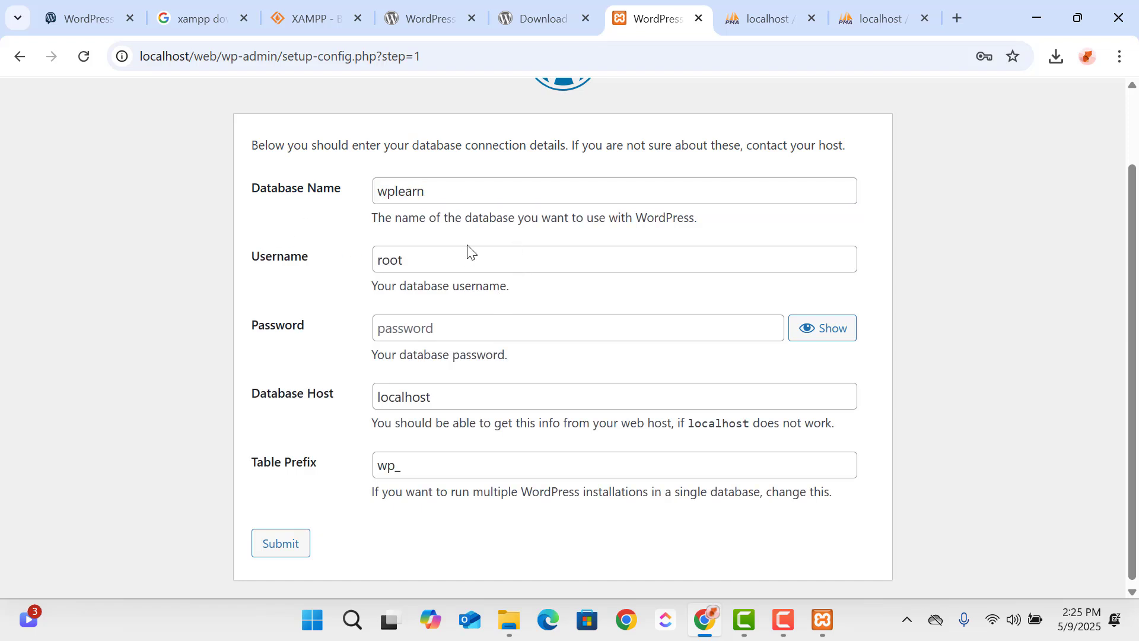
- Submit the database details with a blank password and the wp_ table prefix, and run the installation
left_click(403, 260)
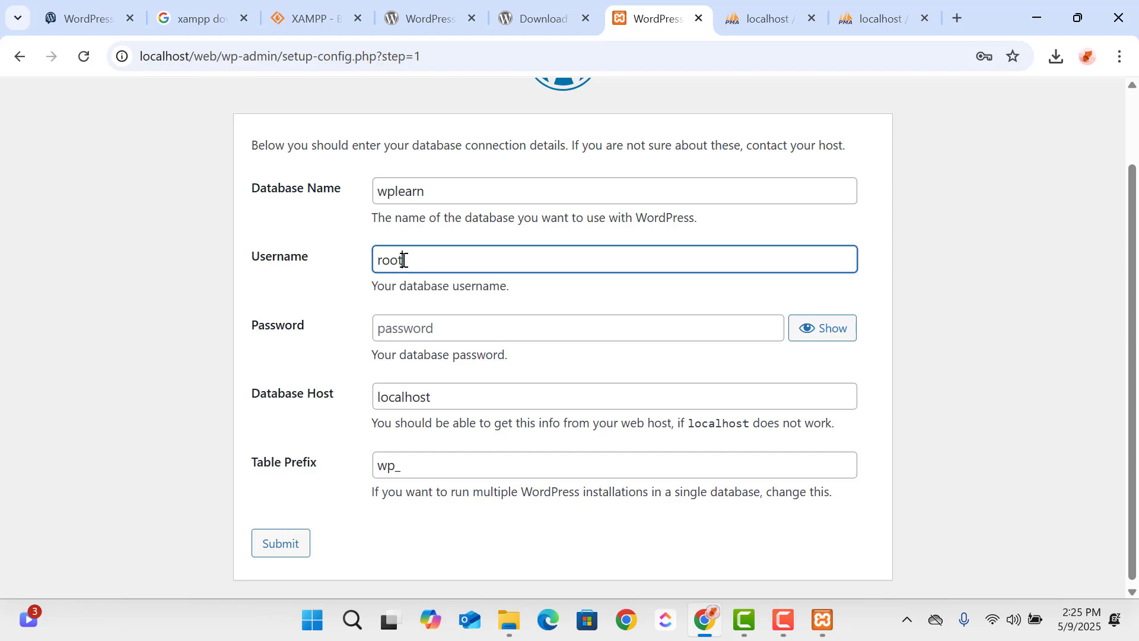
left_click(462, 336)
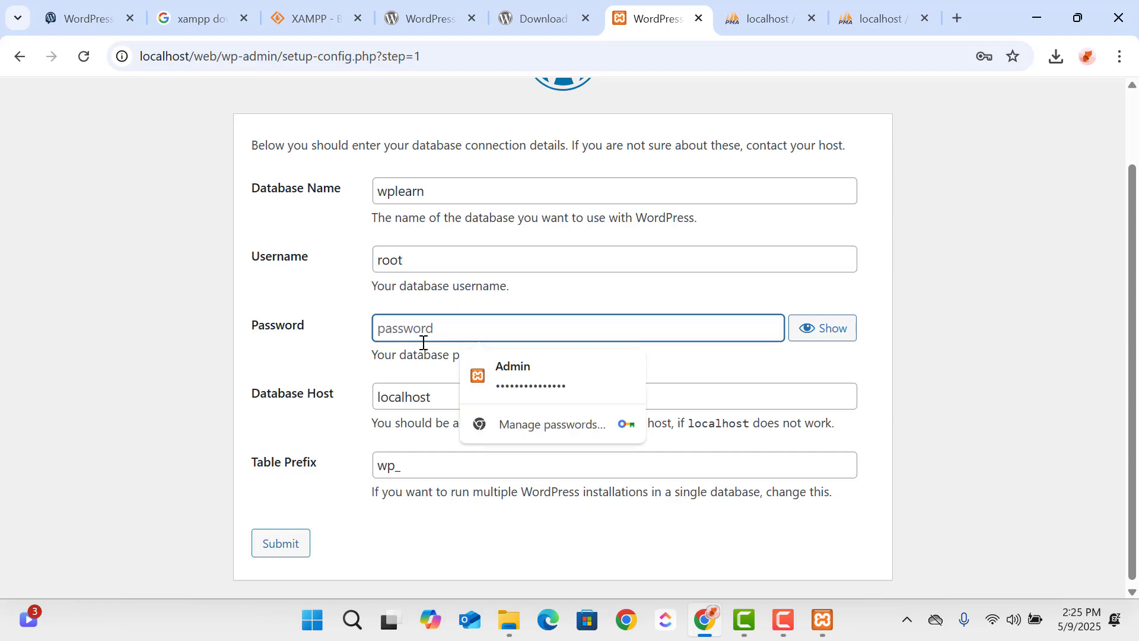
left_click(351, 350)
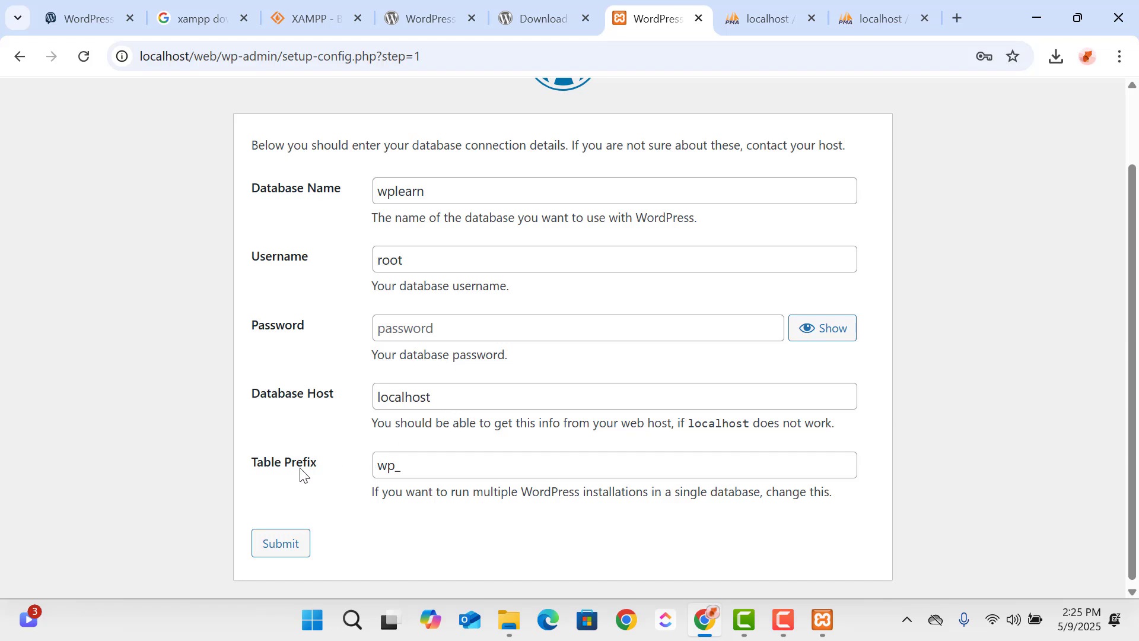
left_click(397, 466)
left_click_drag(389, 465, 372, 466)
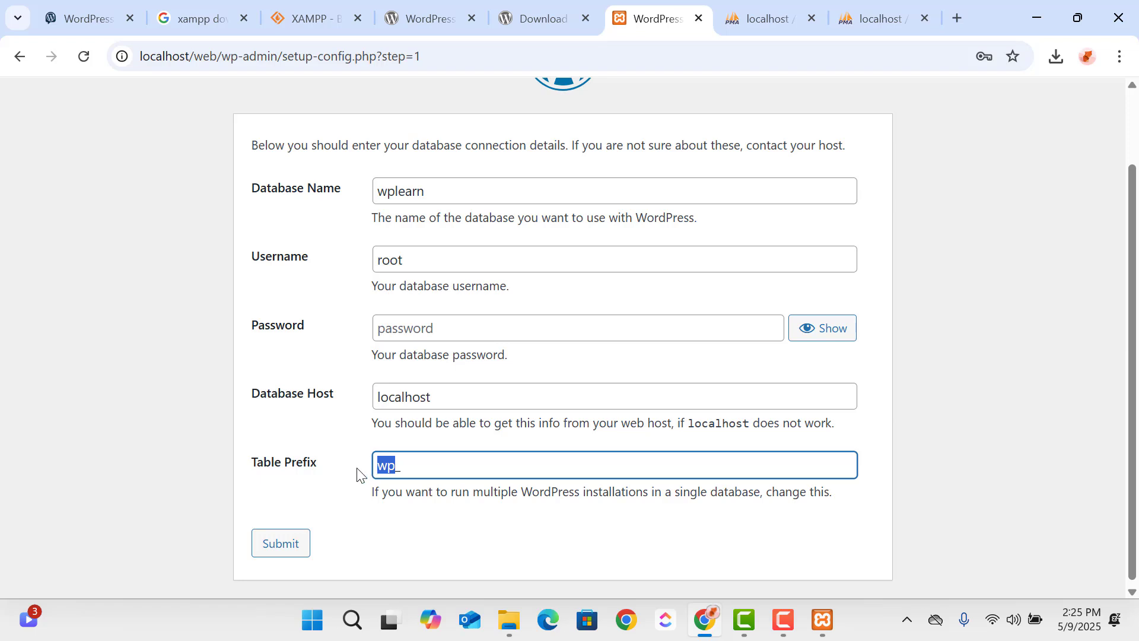
left_click(342, 488)
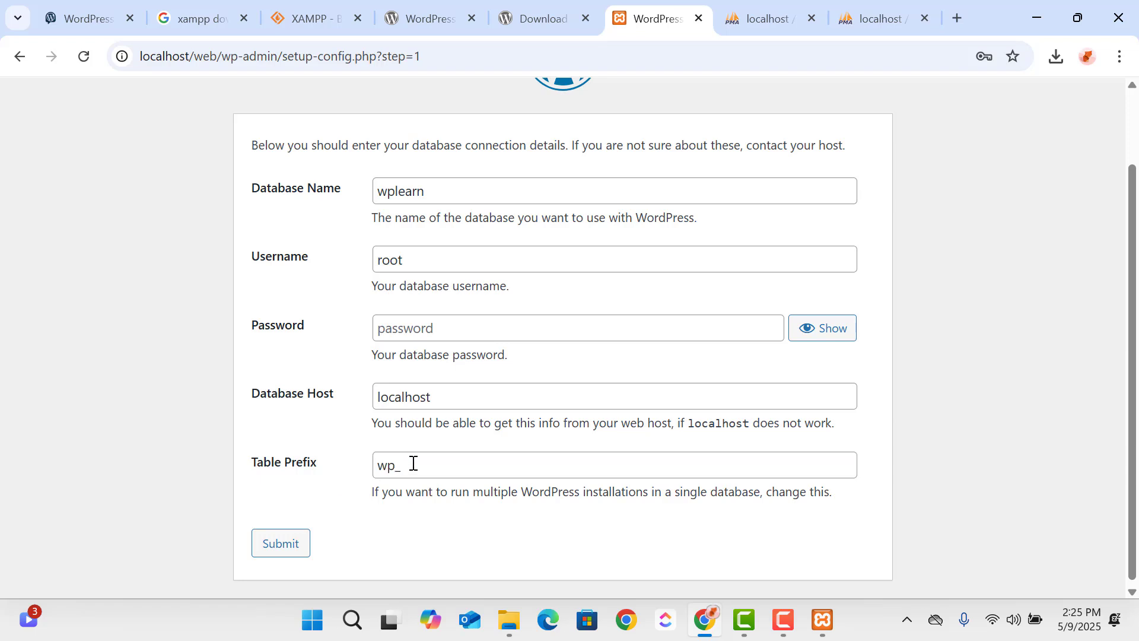
left_click_drag(404, 465, 381, 467)
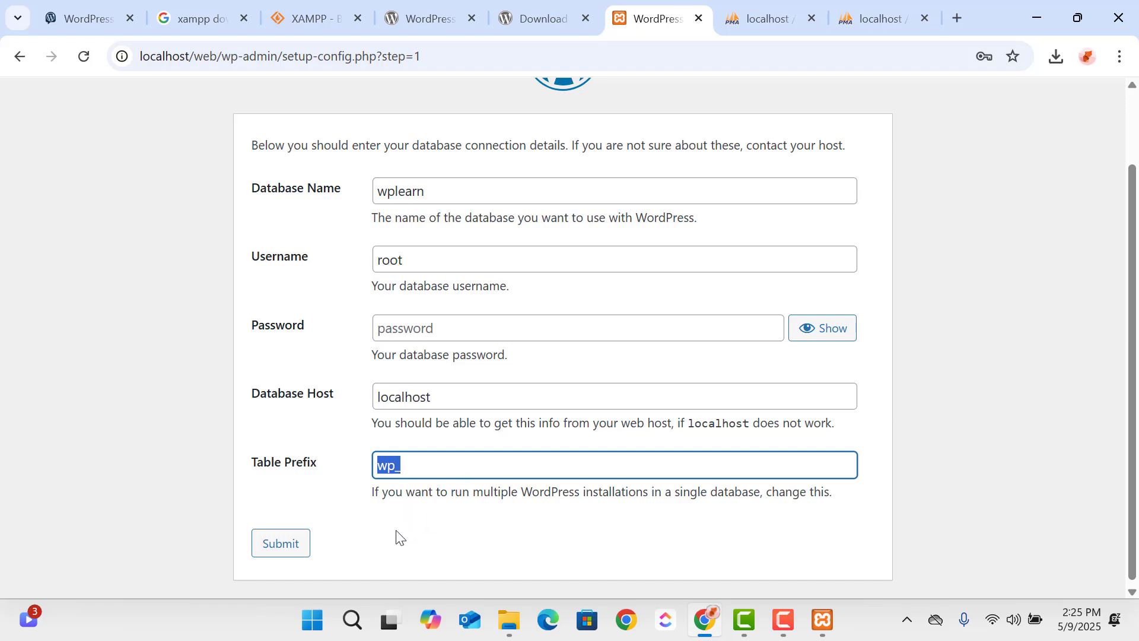
left_click(300, 546)
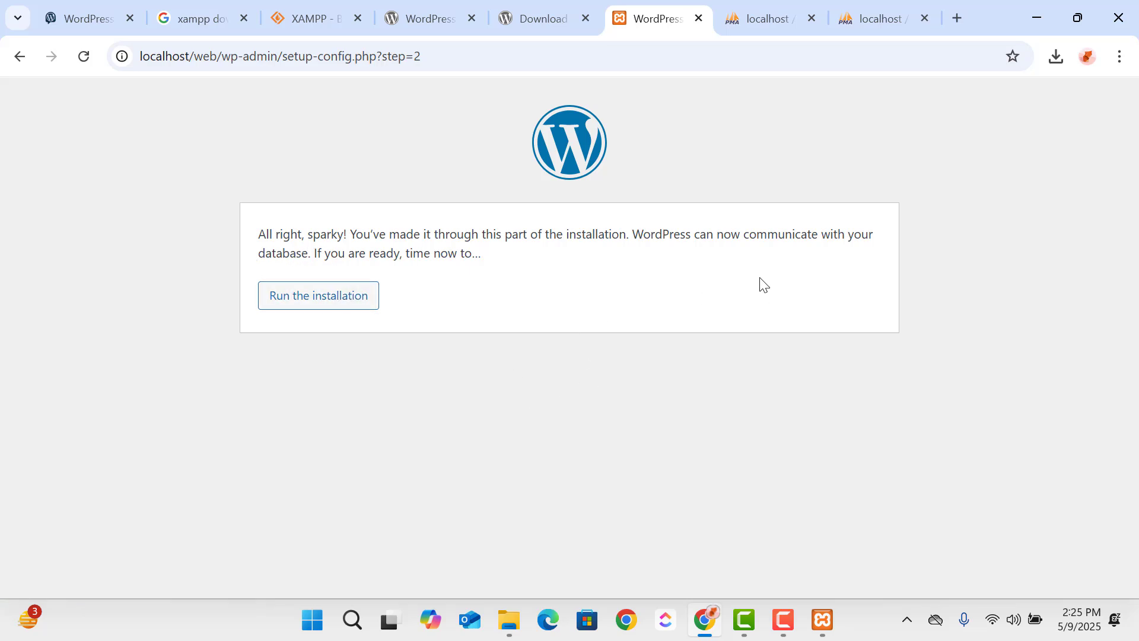
left_click(320, 308)
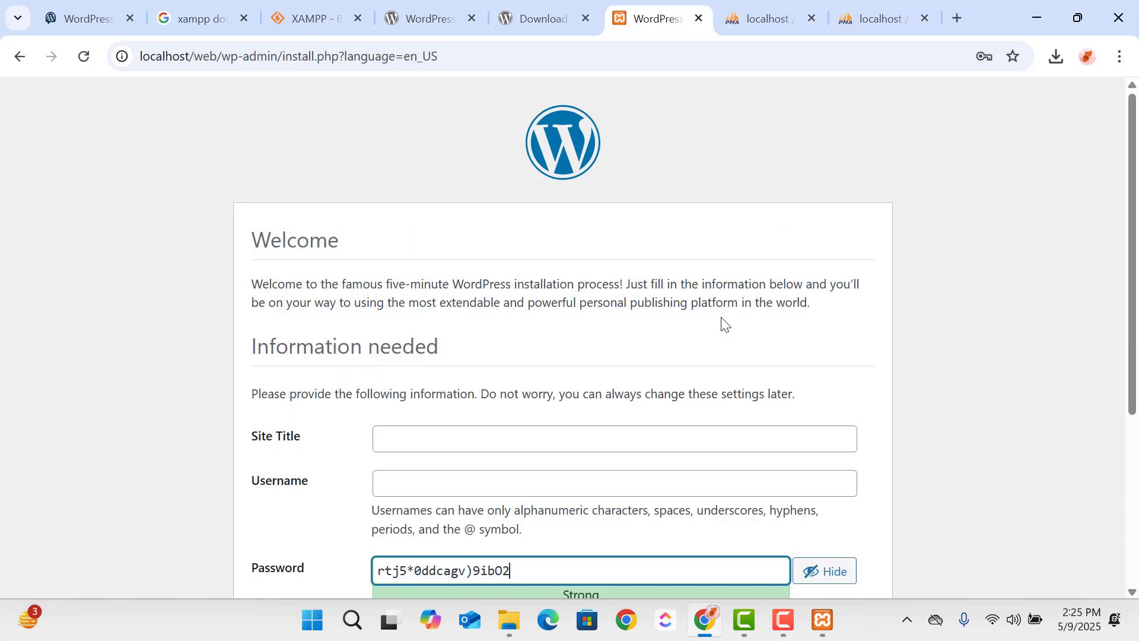
- Set the site title to Organic Shop in the WordPress installation form
scroll(704, 339, "down", 3)
left_click(419, 253)
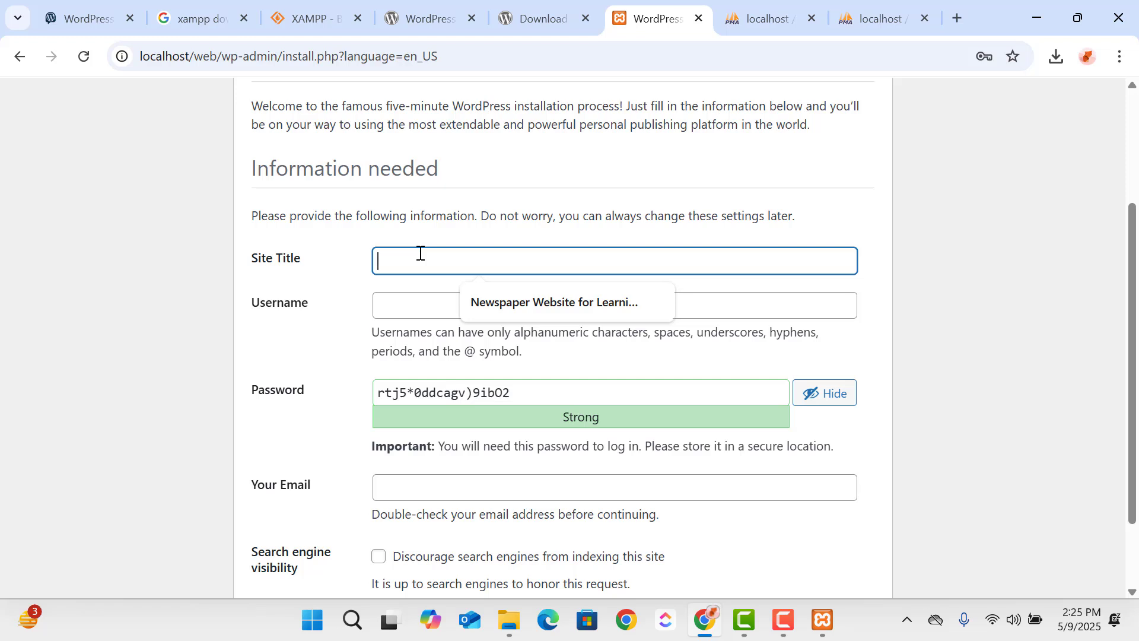
type("Organi")
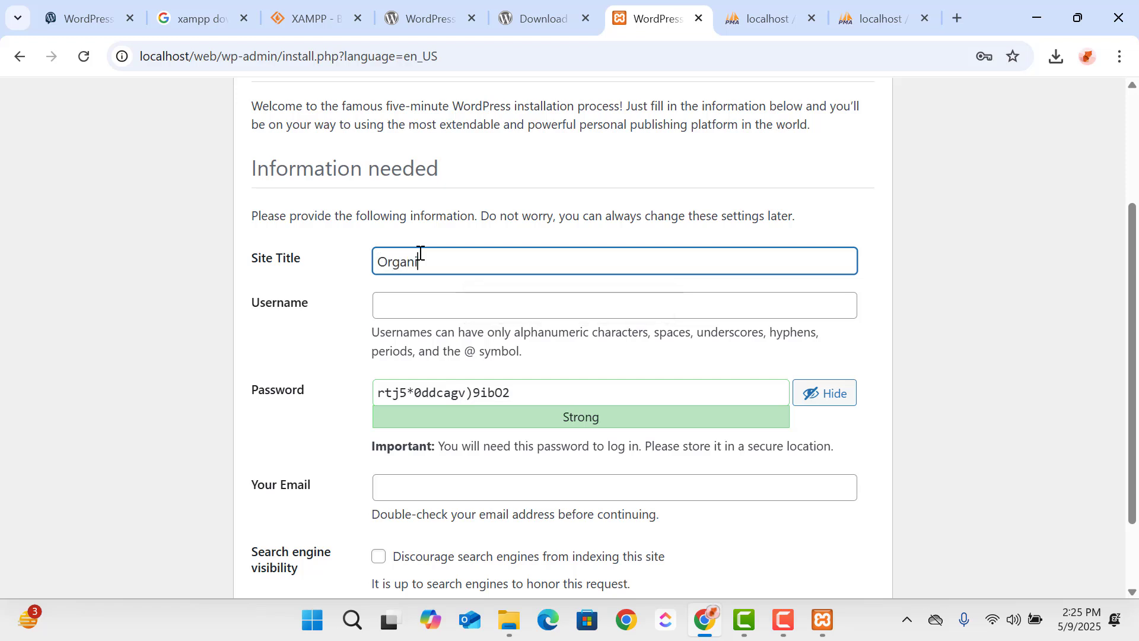
type("c Shop")
- Set the WordPress administrator username to admin
left_click(473, 305)
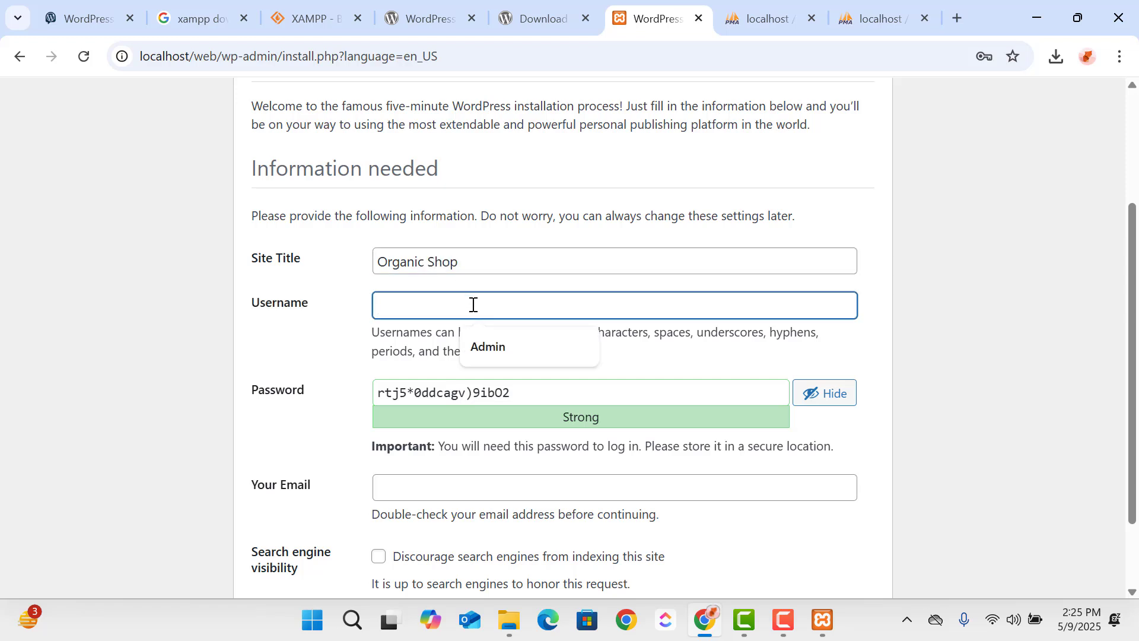
type("Amdin")
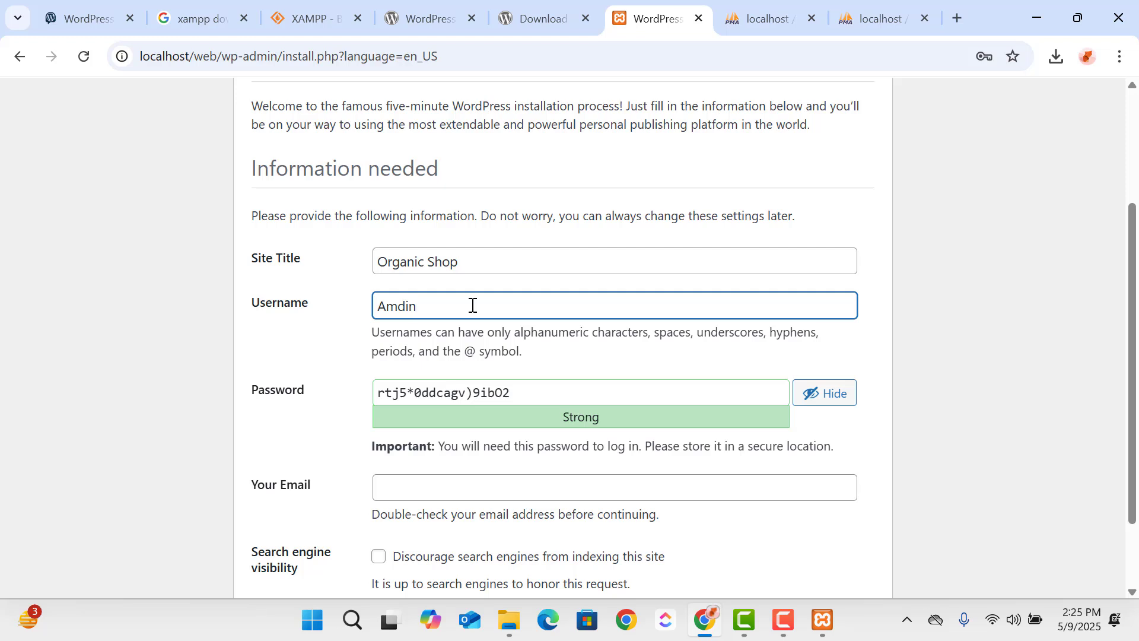
key("BackSpace")
key("BackSpace")
type("ad")
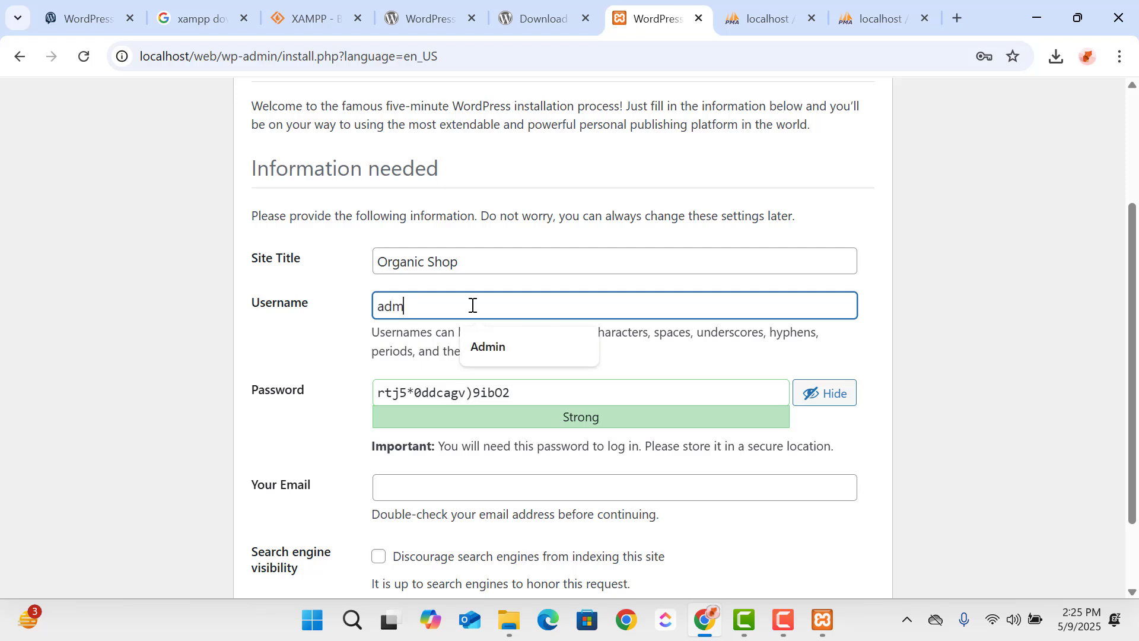
left_click(333, 369)
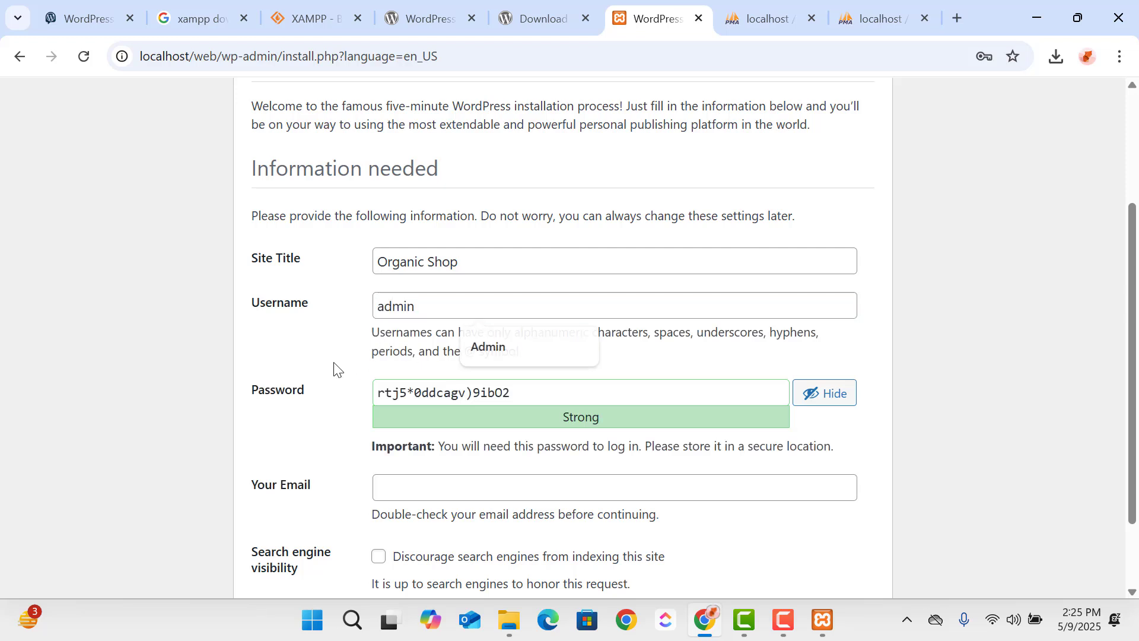
- Replace the generated administrator password with a custom account password and select the whole entry
left_click_drag(560, 388, 295, 404)
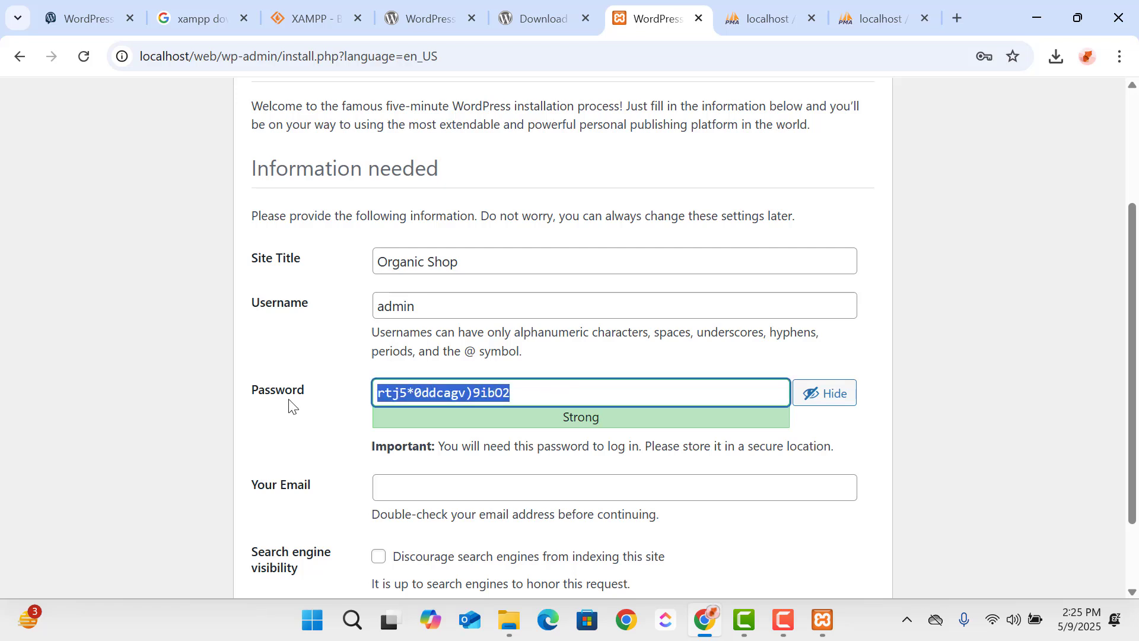
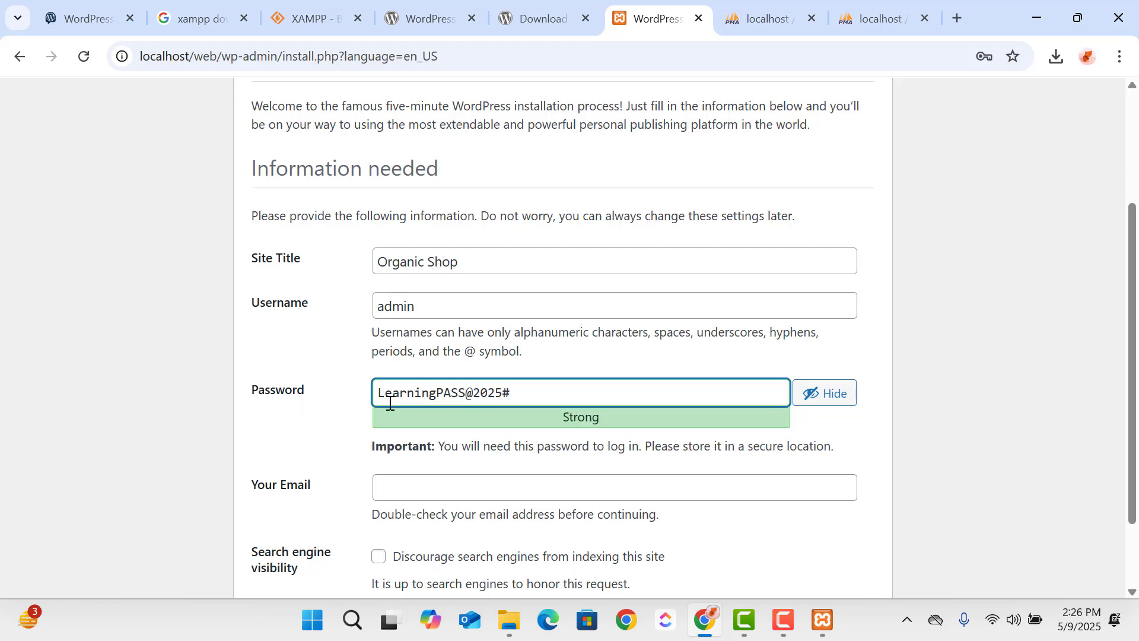
triple_click(424, 399)
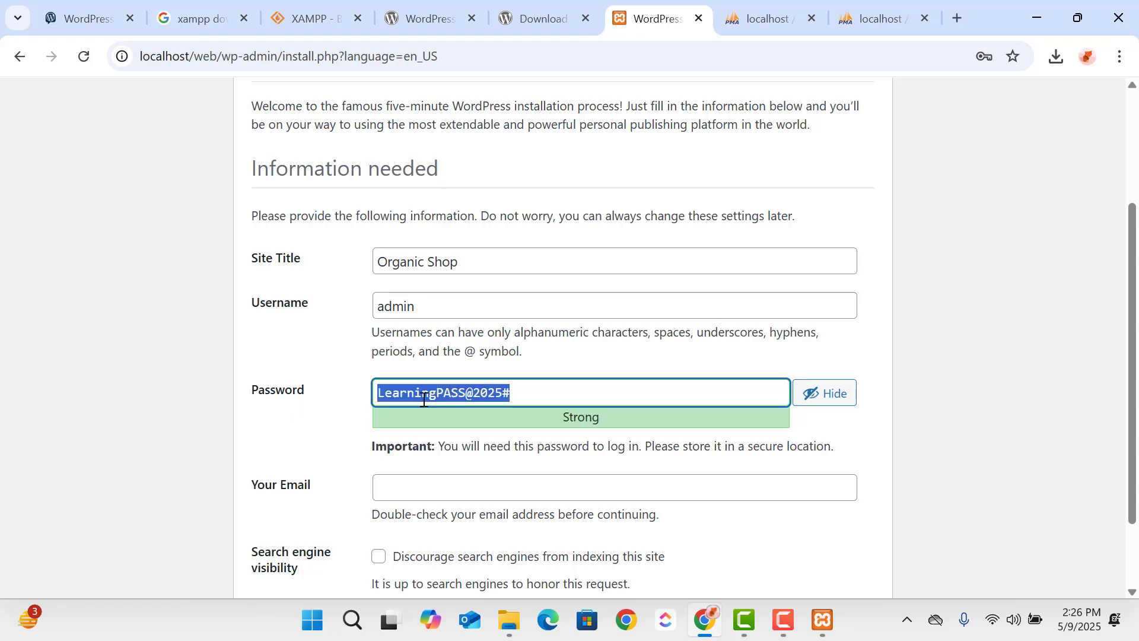
scroll(462, 380, "down", 2)
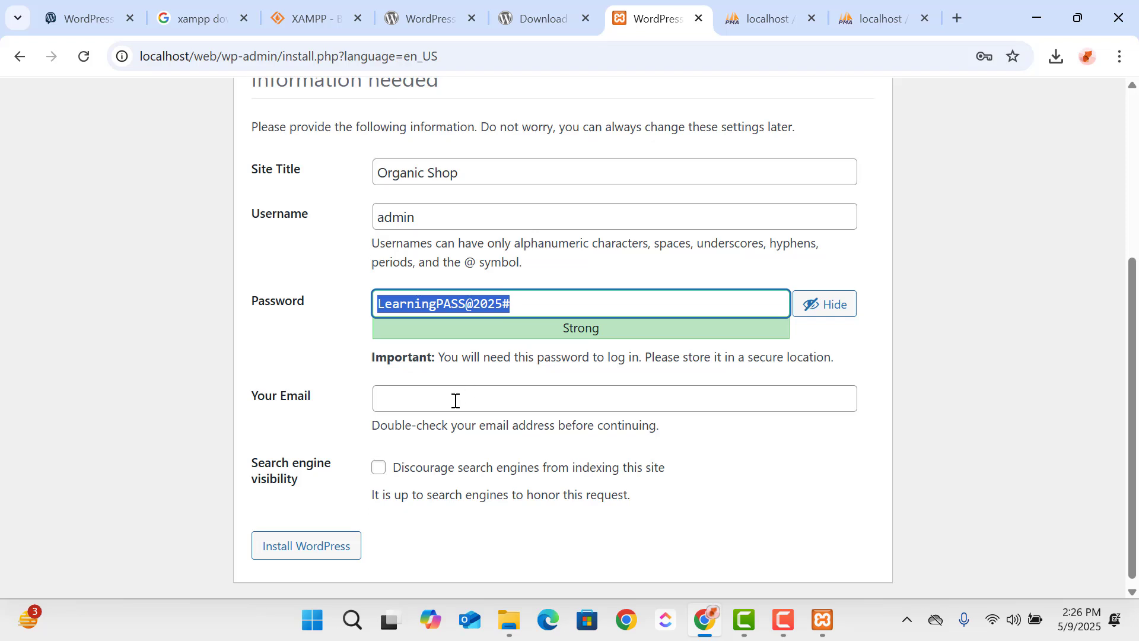
- Fill in the administrator's email address in the WordPress installation form
left_click(455, 400)
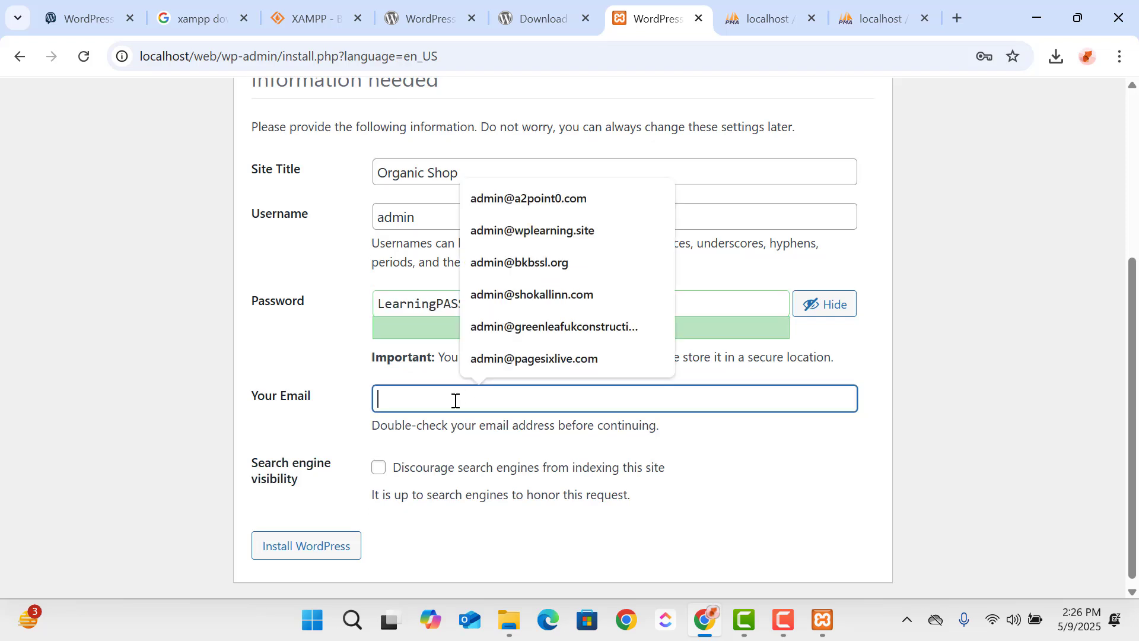
left_click(580, 237)
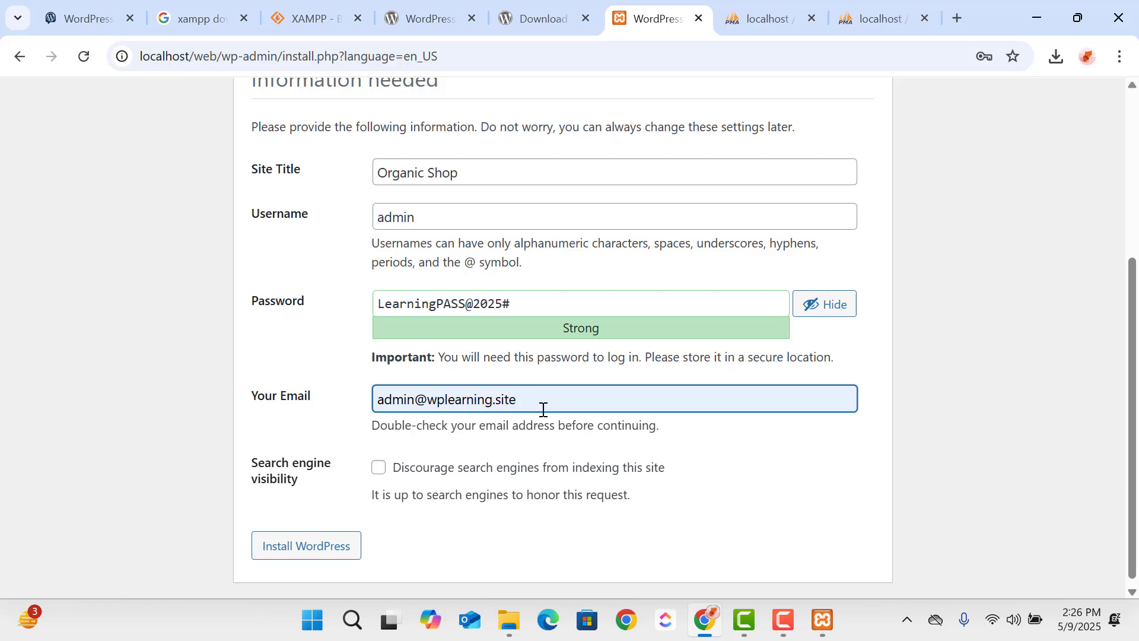
left_click_drag(543, 410, 356, 399)
left_click(749, 473)
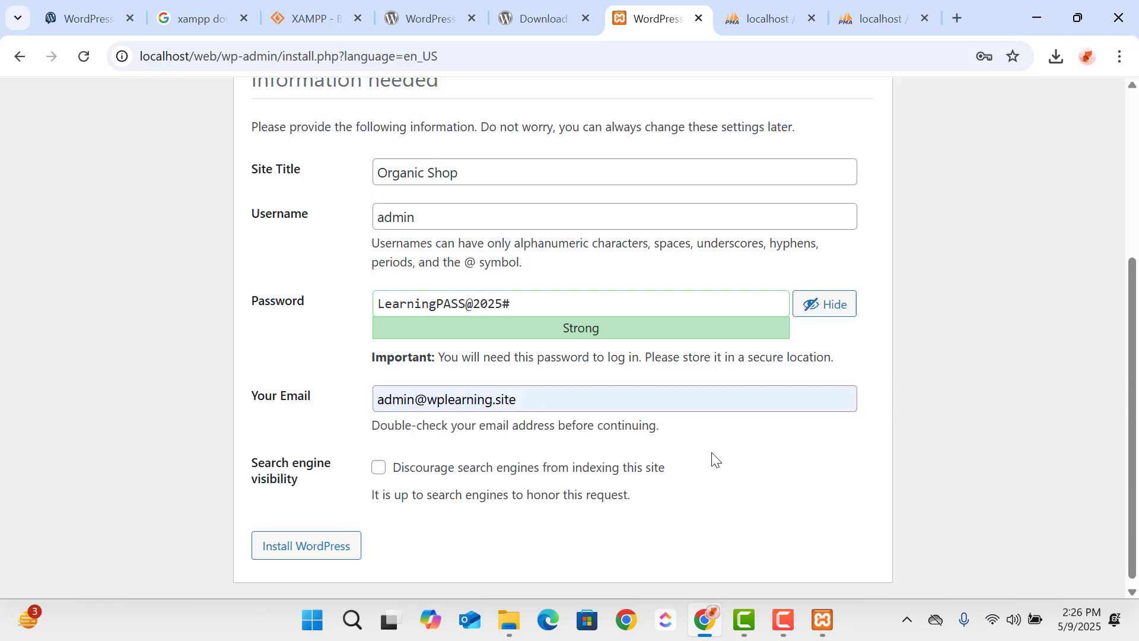
- Review the site title, username, password, email and search engine visibility entries in the installation form
scroll(714, 458, "down", 1)
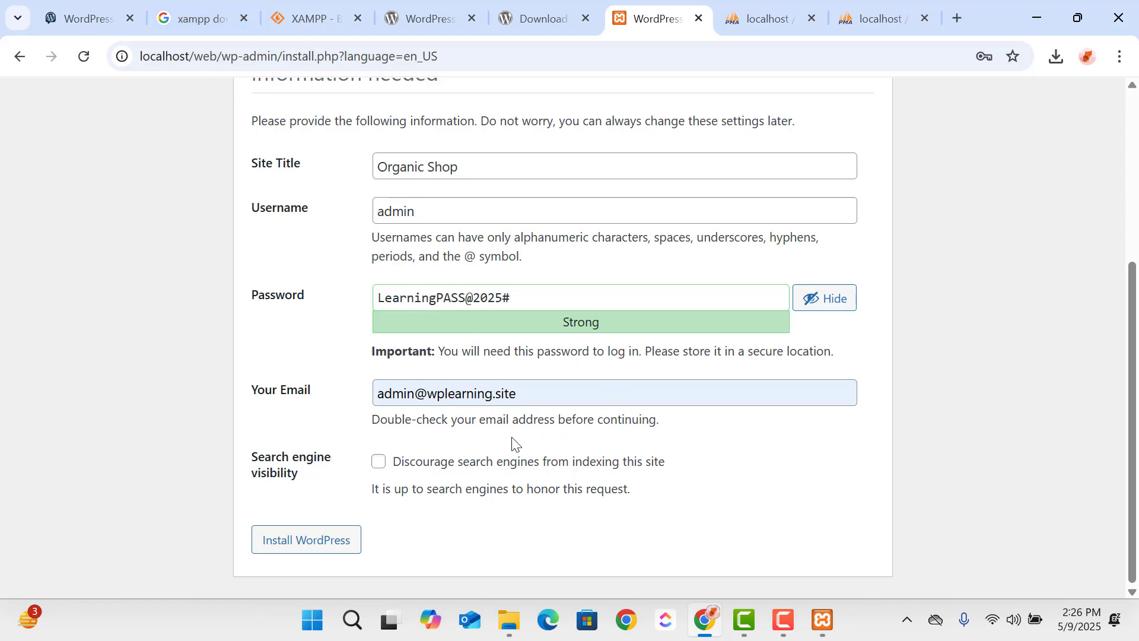
scroll(514, 439, "up", 3)
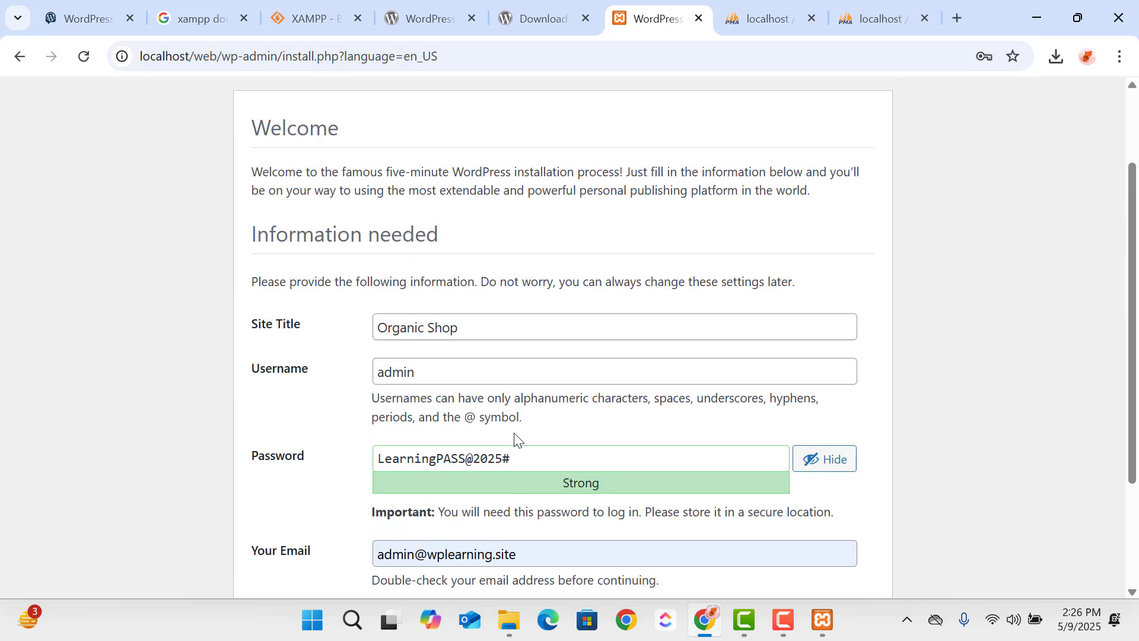
left_click(271, 349)
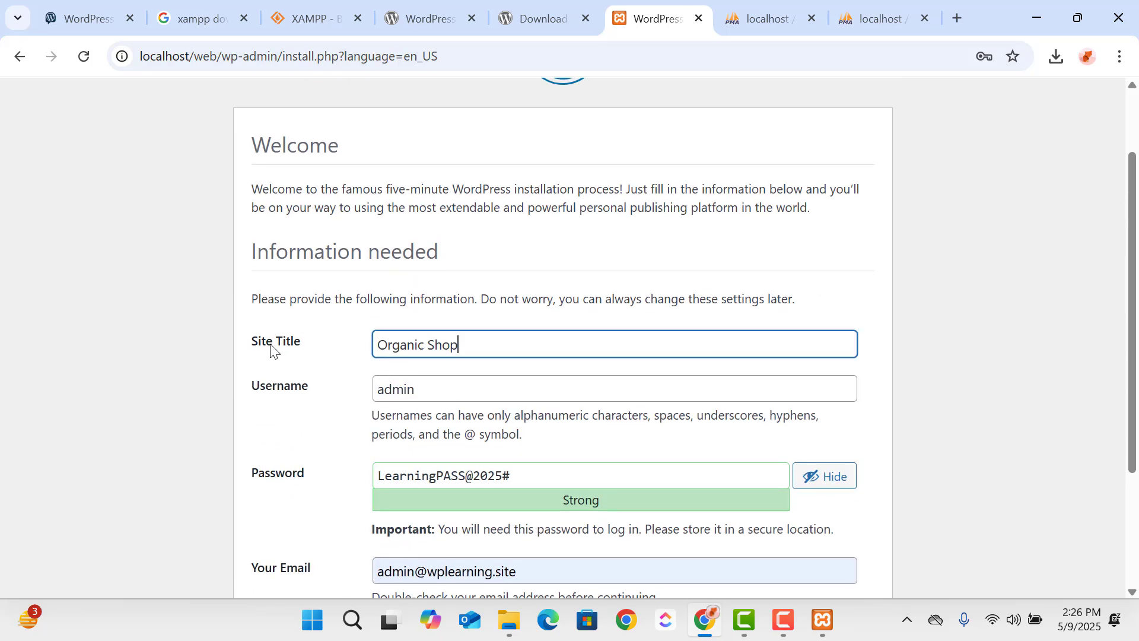
left_click(305, 396)
scroll(312, 337, "down", 3)
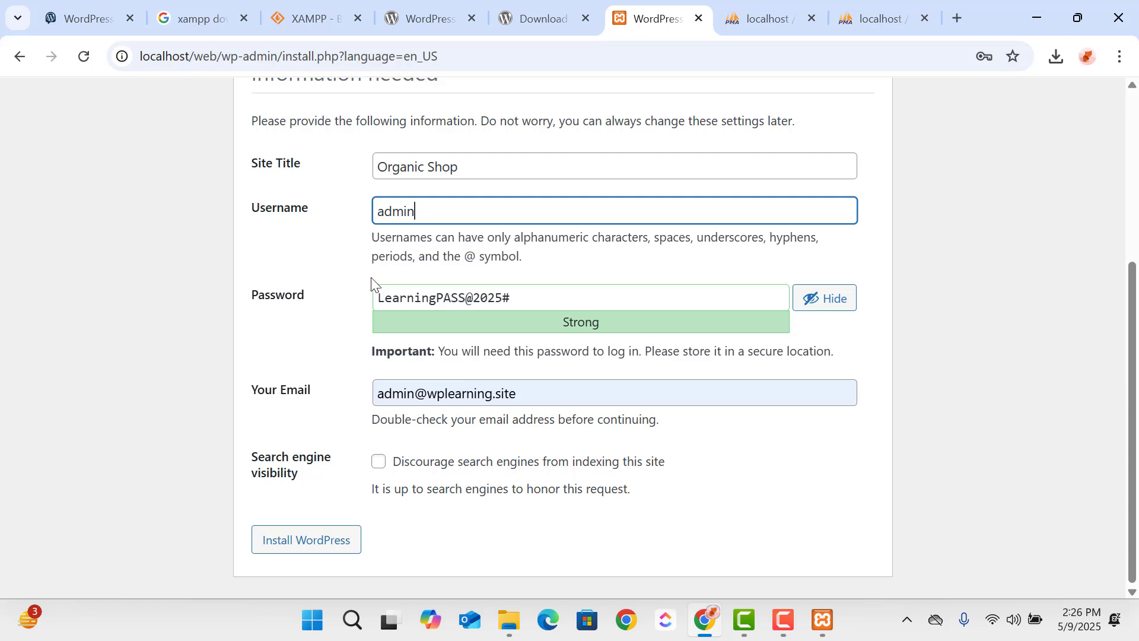
left_click(475, 168)
key("ctrl+a")
left_click(300, 338)
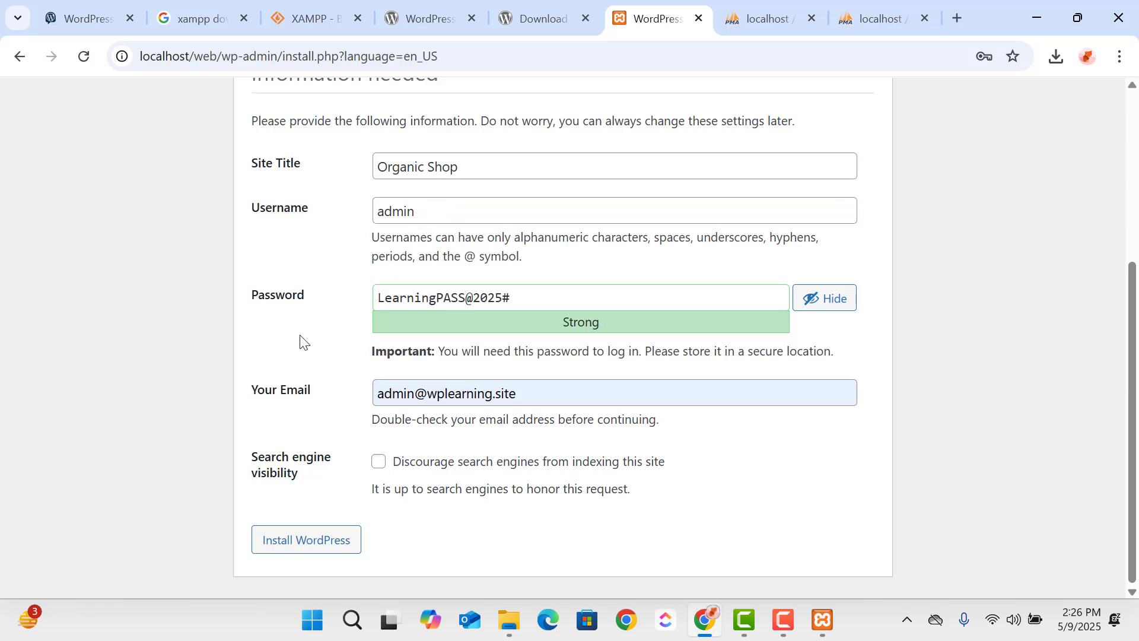
left_click(379, 204)
double_click(379, 204)
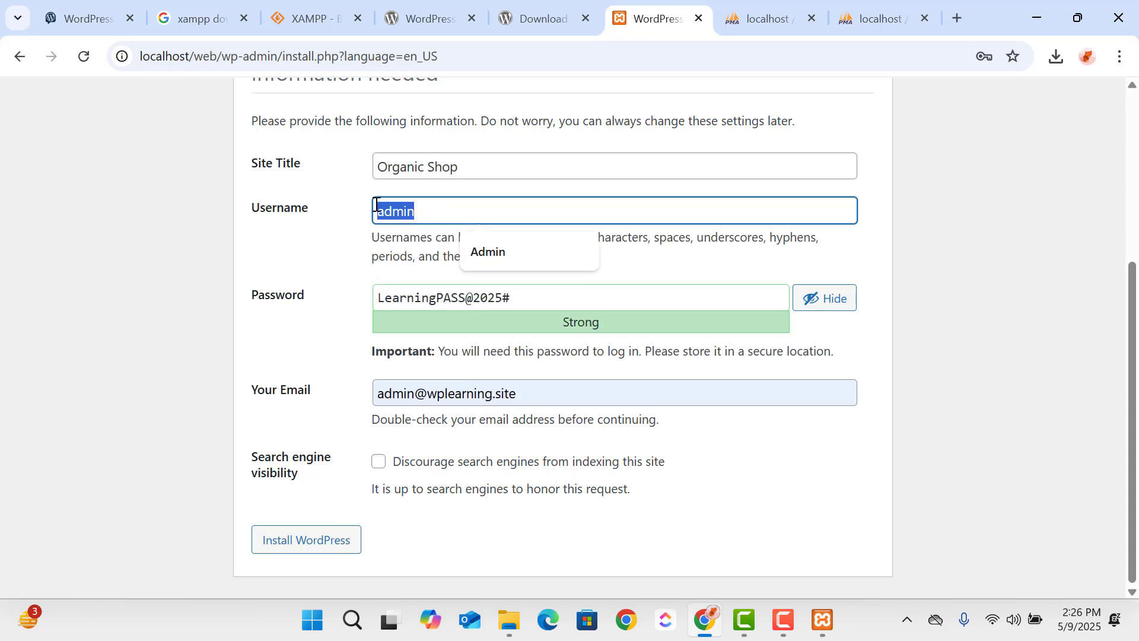
left_click(315, 297)
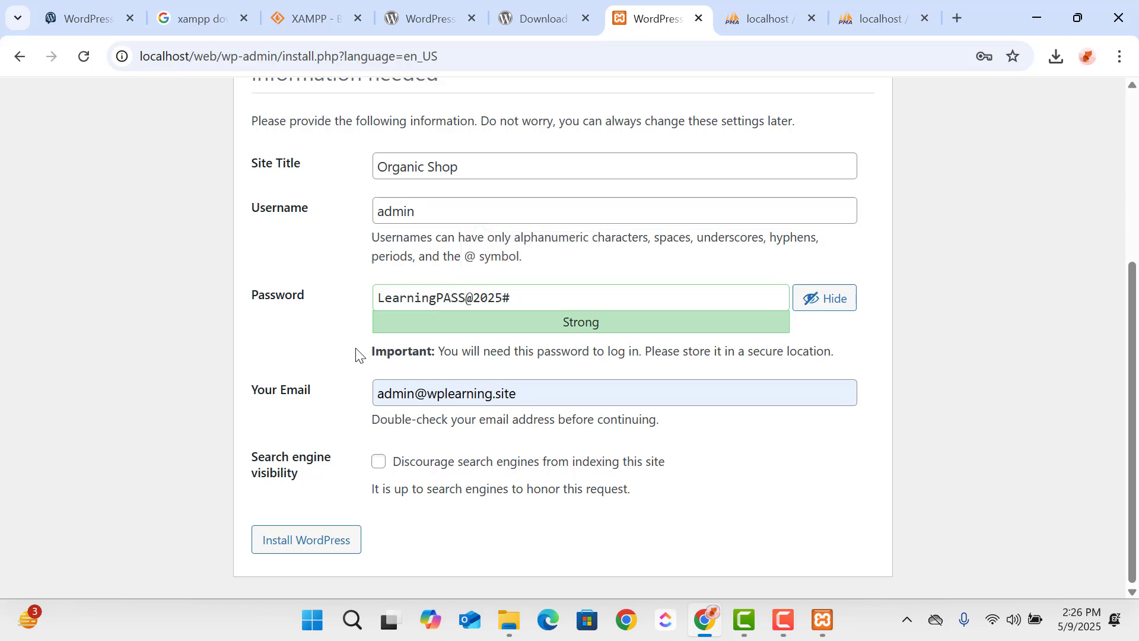
- Run the WordPress installation and save the administrator login in the browser's password manager
left_click(338, 555)
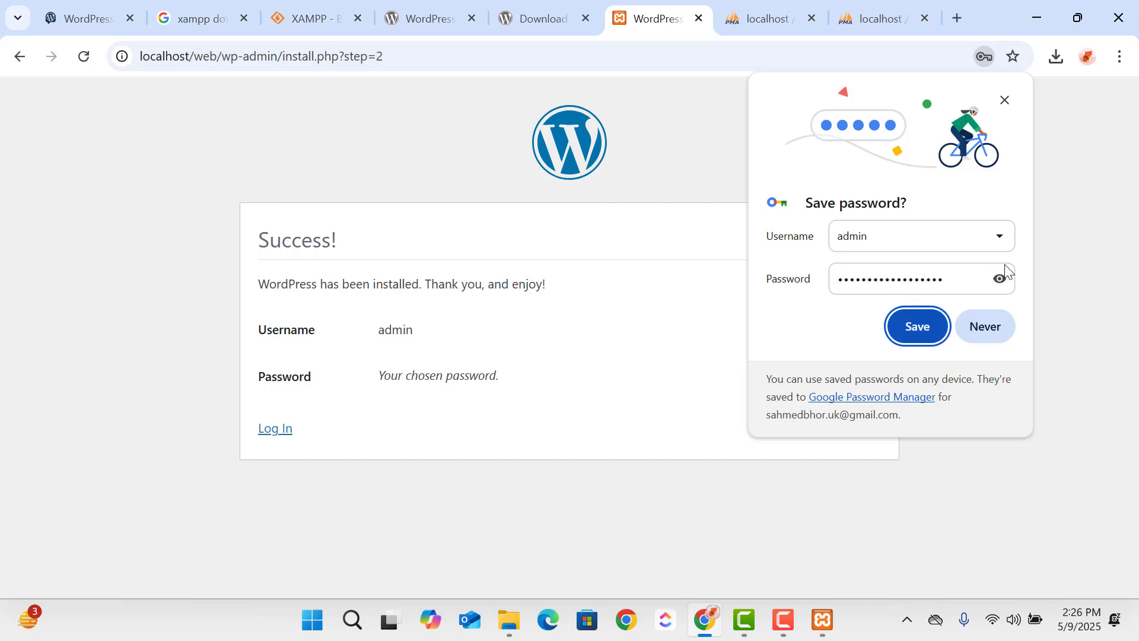
left_click(996, 285)
left_click(917, 326)
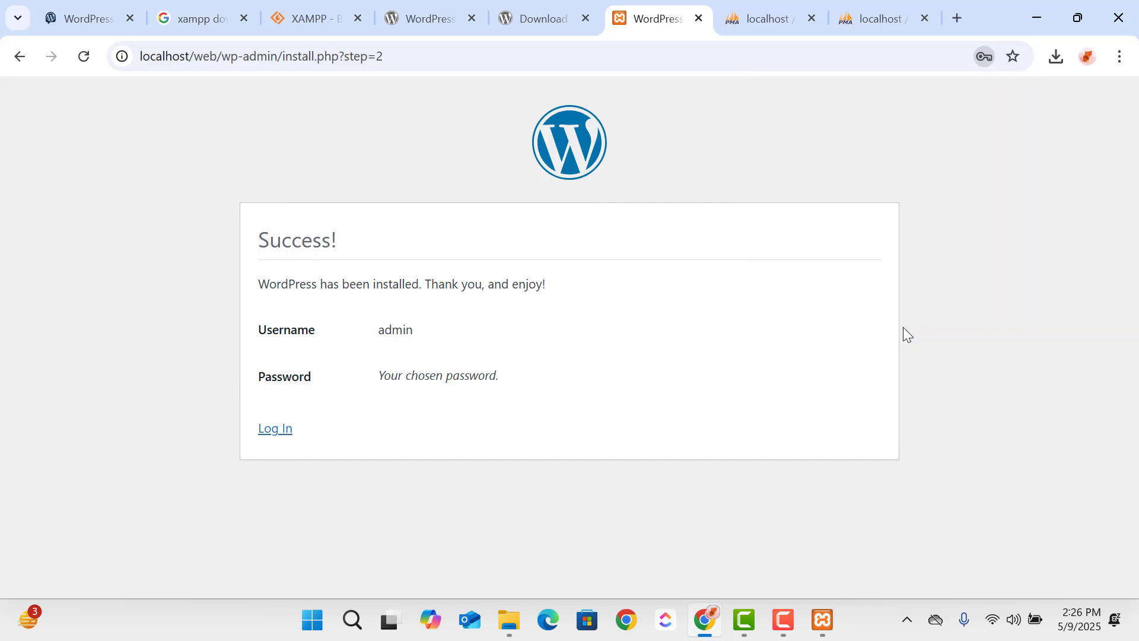
- Open the WordPress login page and log in with the prefilled administrator credentials
left_click(275, 442)
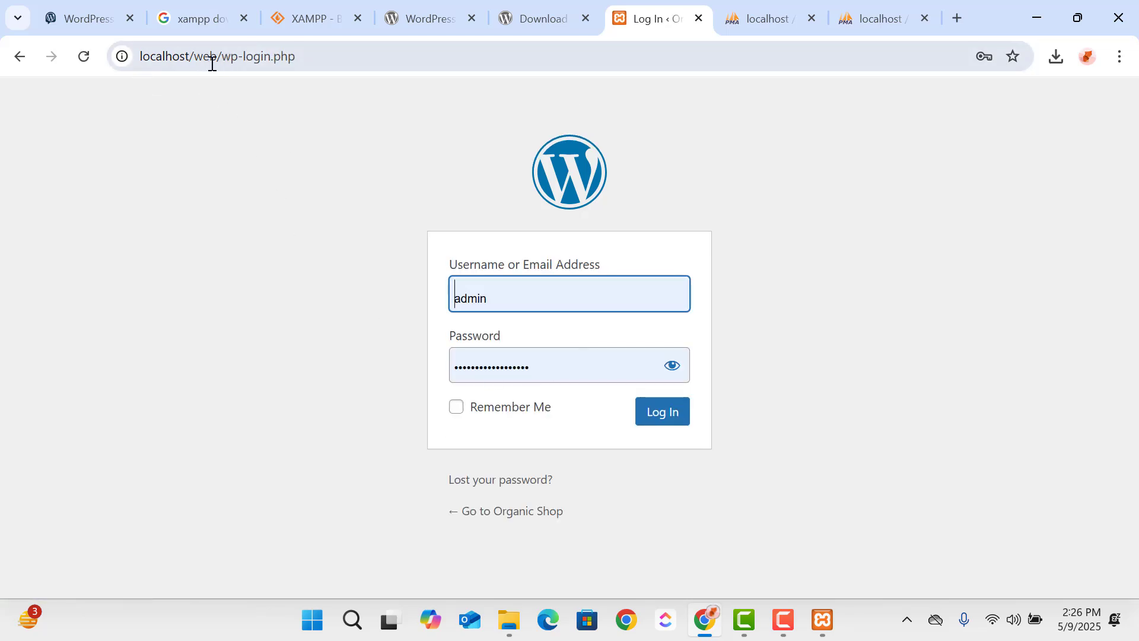
left_click(328, 56)
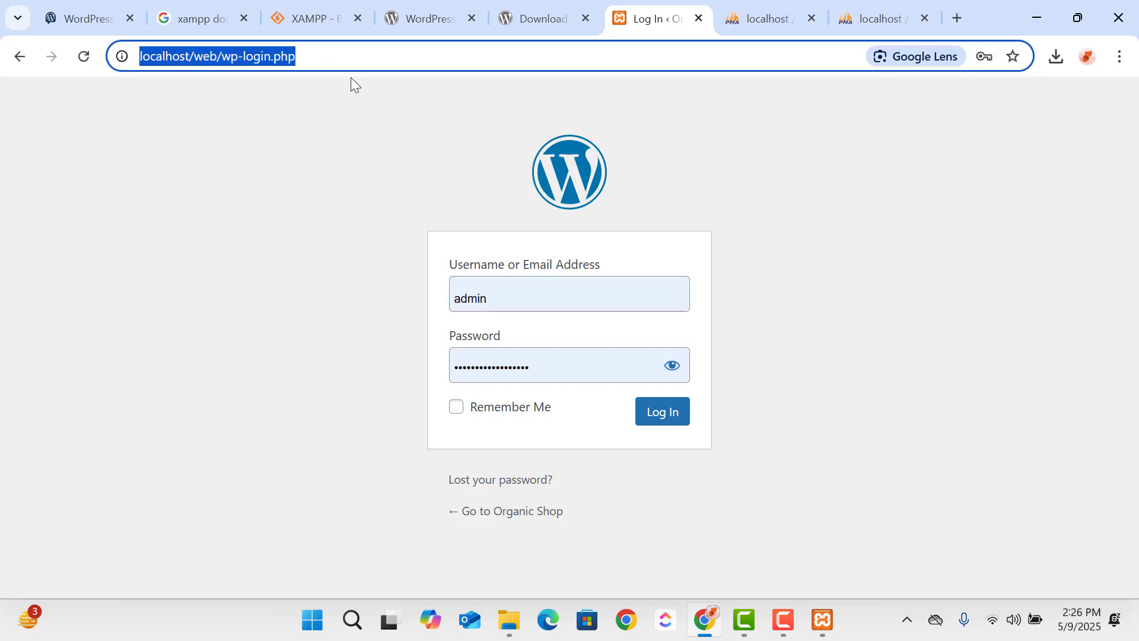
left_click(672, 425)
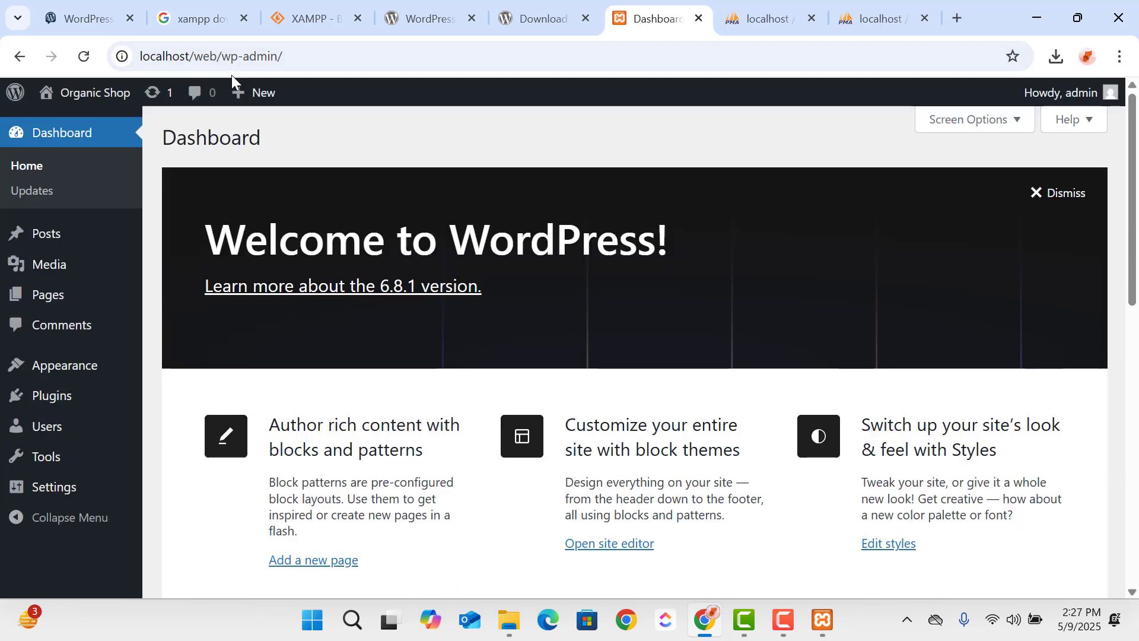
- Check the wp-admin address of the dashboard and log out of the administrator account
left_click(293, 58)
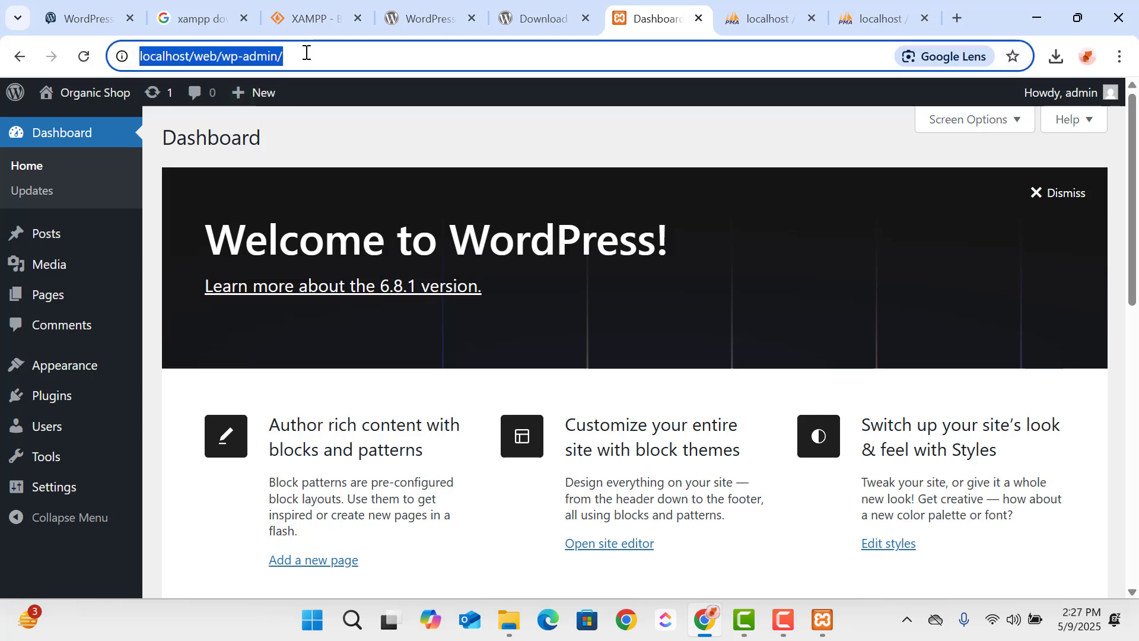
left_click(291, 60)
left_click(291, 61)
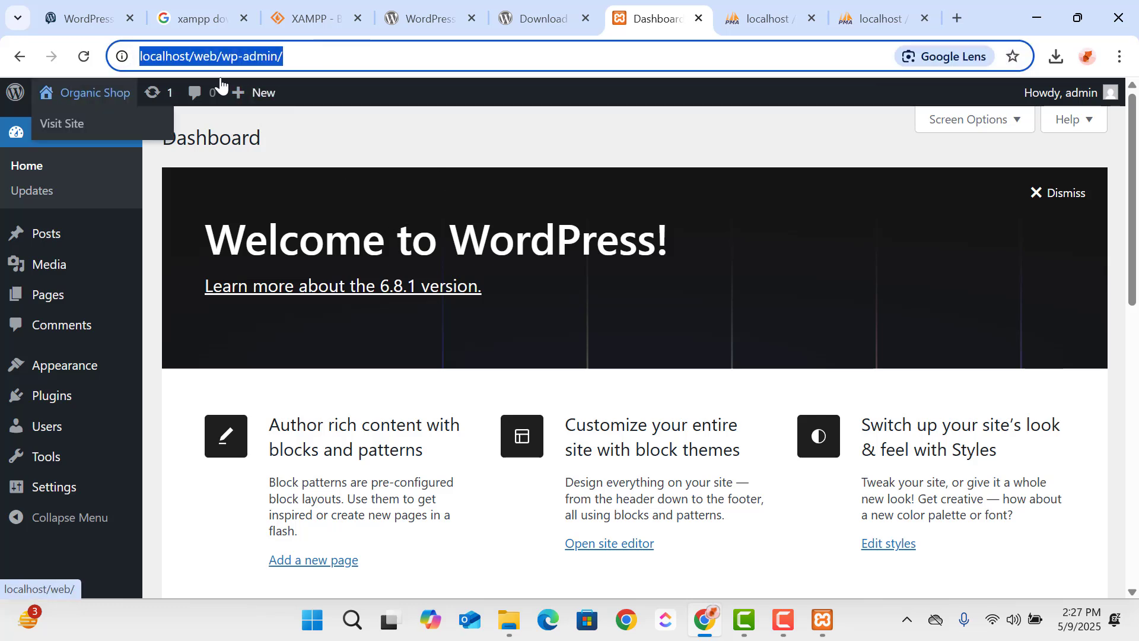
mouse_move(1090, 90)
left_click(999, 173)
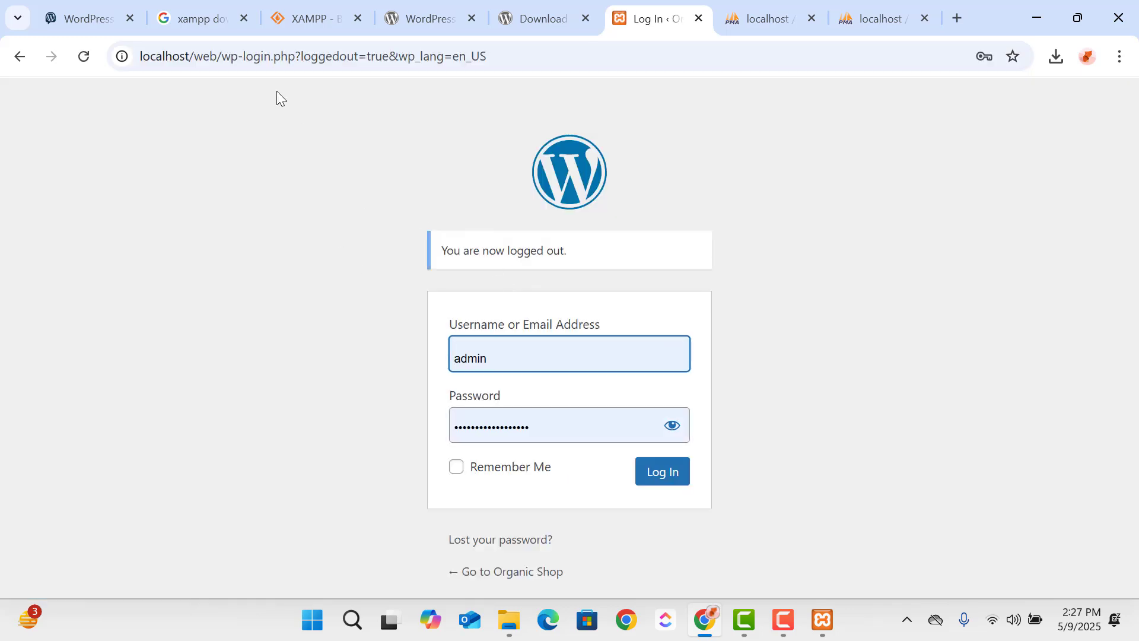
- Open the site's admin address localhost/web/wp-admin in the browser
left_click(232, 59)
left_click_drag(231, 62, 1130, 72)
key("BackSpace")
key("BackSpace")
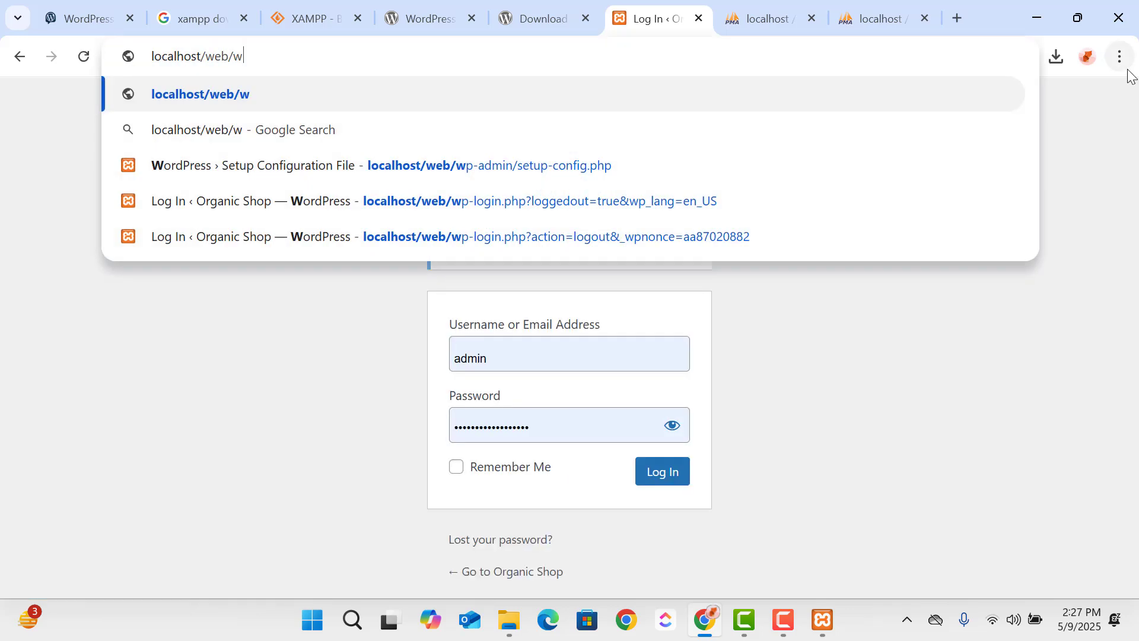
type("wp-admin")
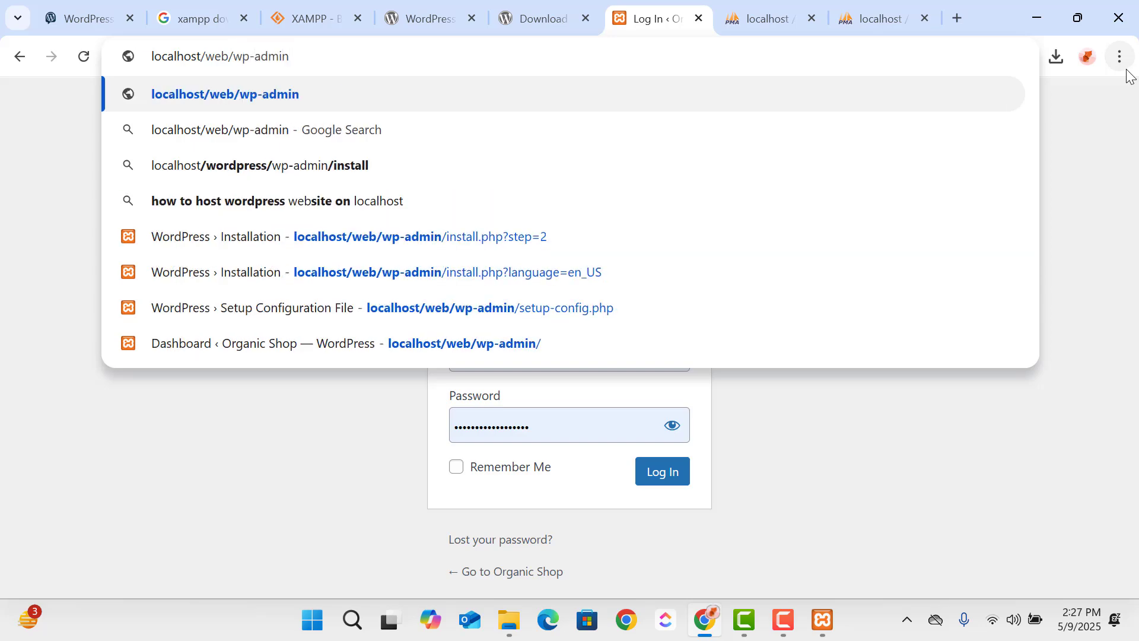
key("Return")
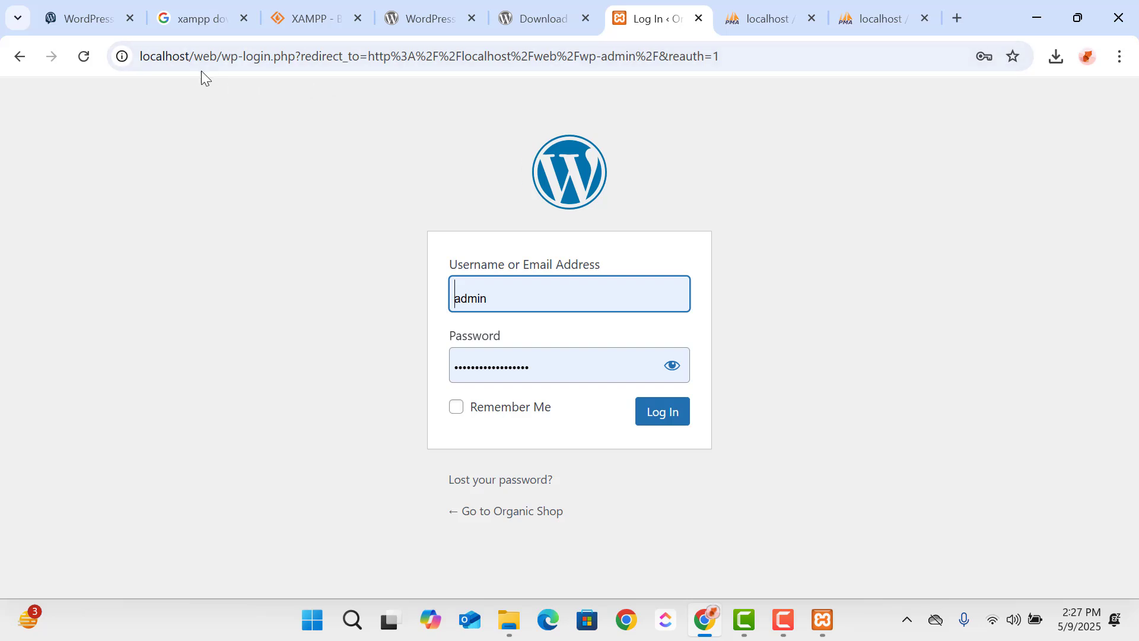
- Check the wp-login.php part of the address and log back in to the WordPress dashboard
left_click_drag(295, 55, 217, 75)
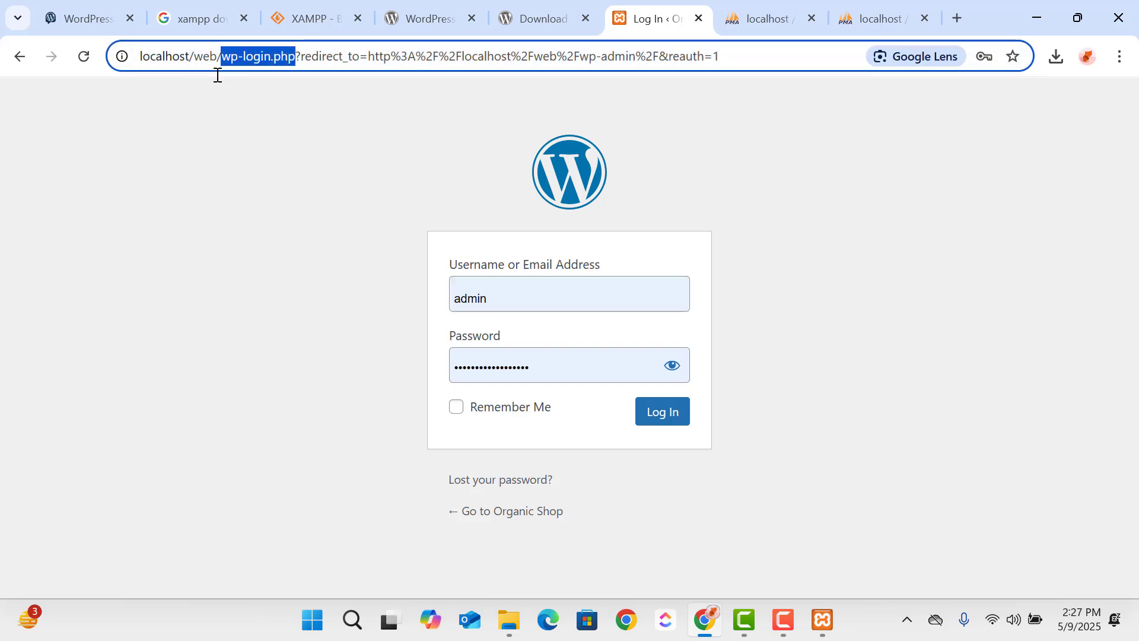
left_click(292, 238)
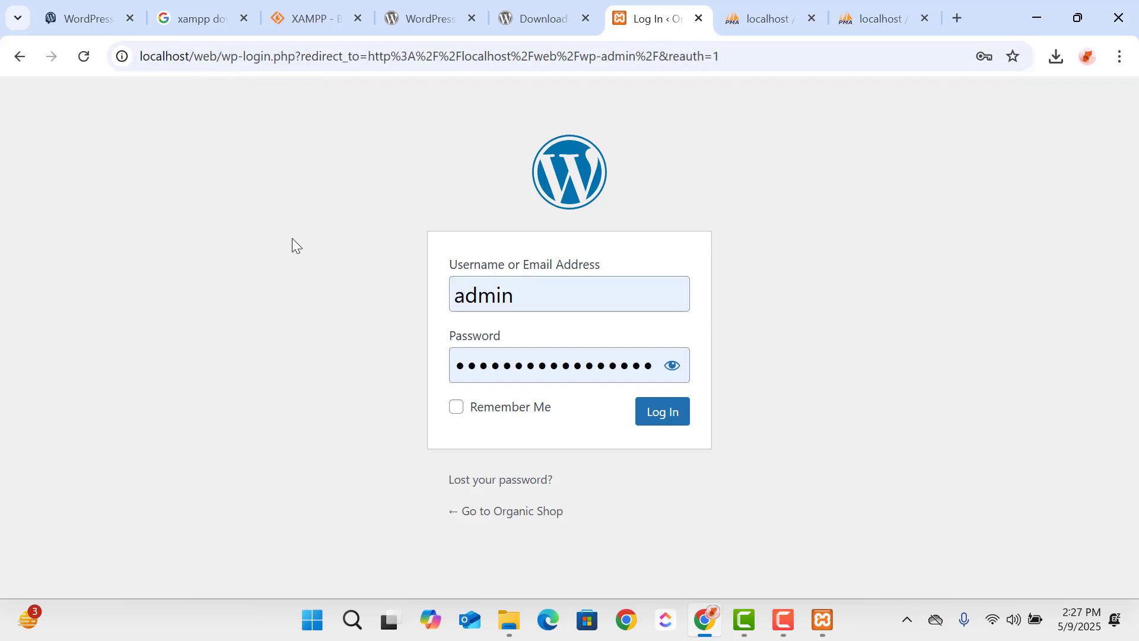
left_click(675, 425)
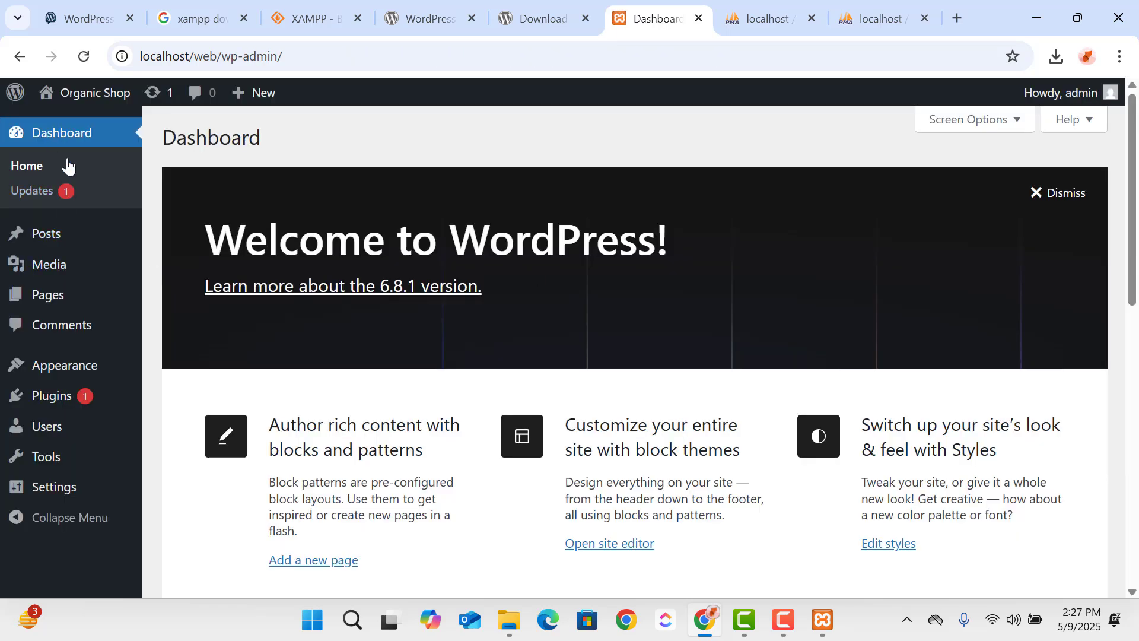
- Update the Akismet Anti-spam: Spam Protection plugin to version 5.4 from the WordPress updates page
left_click(31, 192)
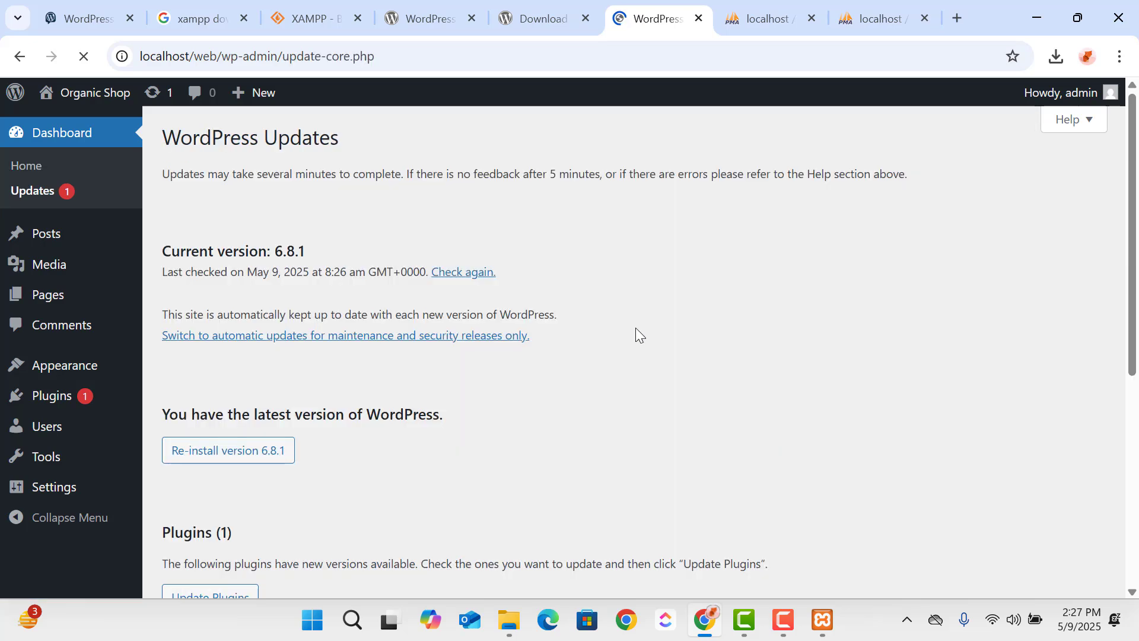
scroll(612, 343, "down", 4)
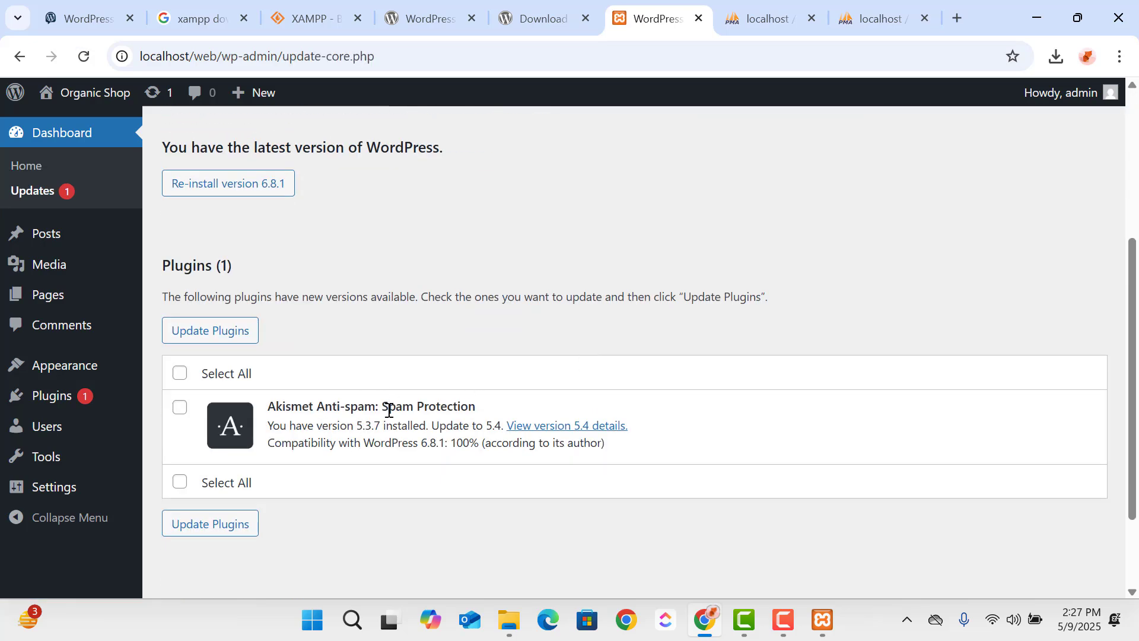
left_click(211, 332)
scroll(160, 338, "down", 6)
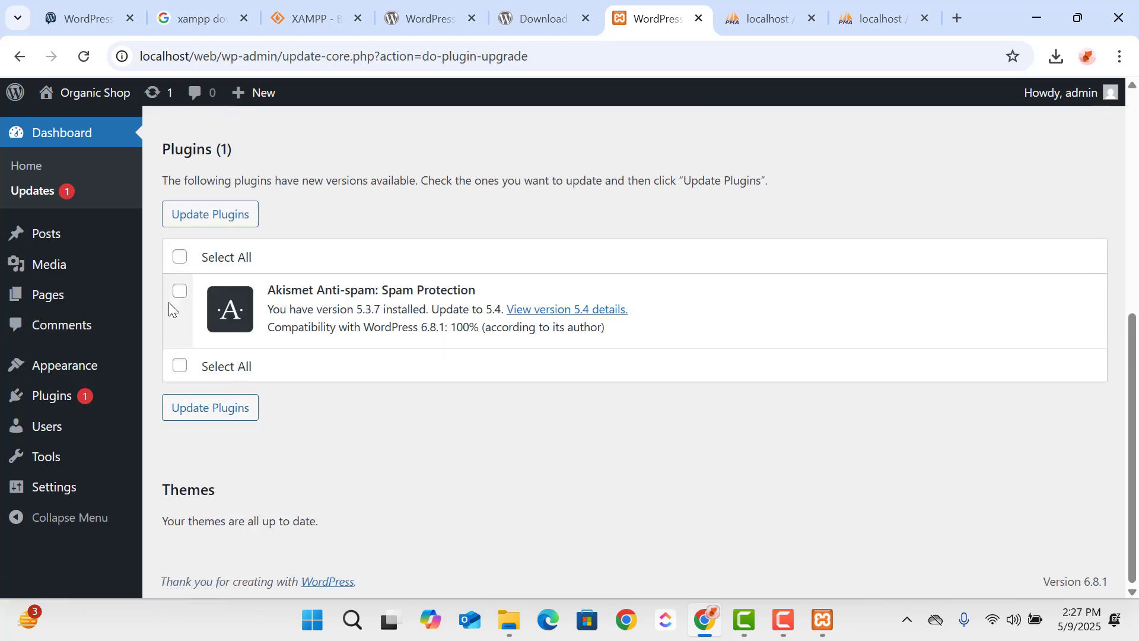
left_click(179, 290)
left_click(200, 217)
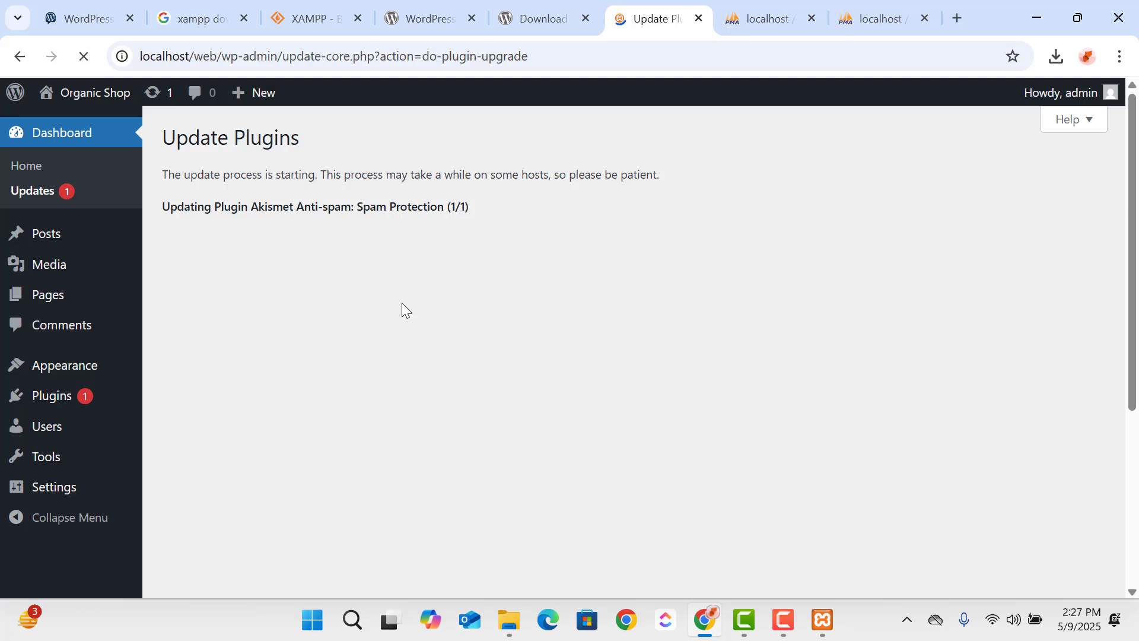
- Return to the WordPress dashboard home and look over its welcome content
mouse_move(88, 311)
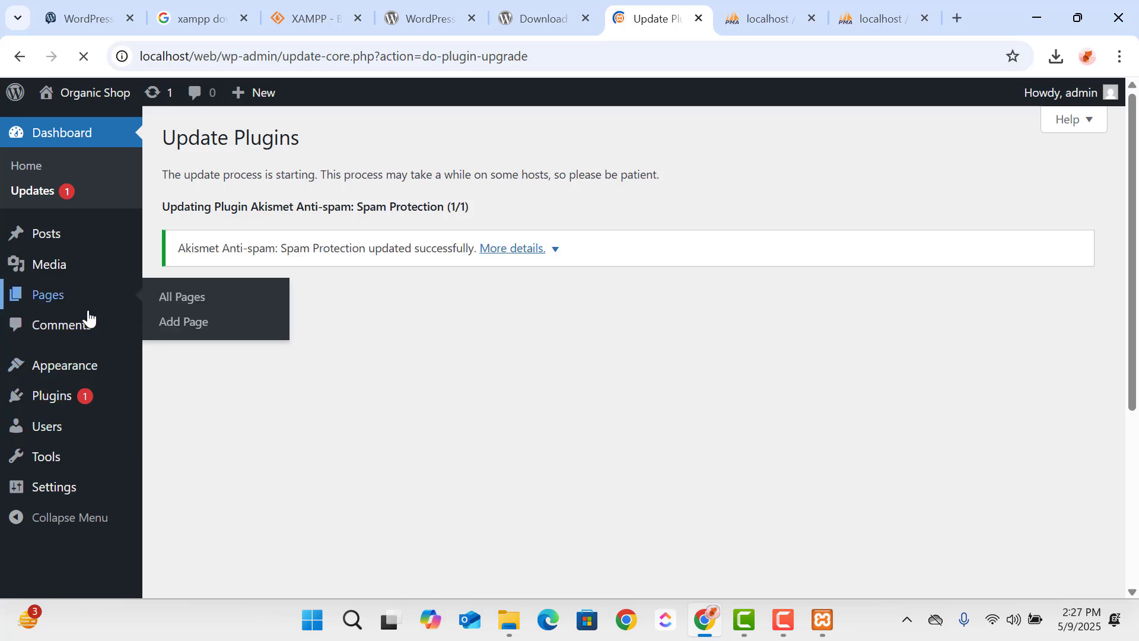
left_click(37, 169)
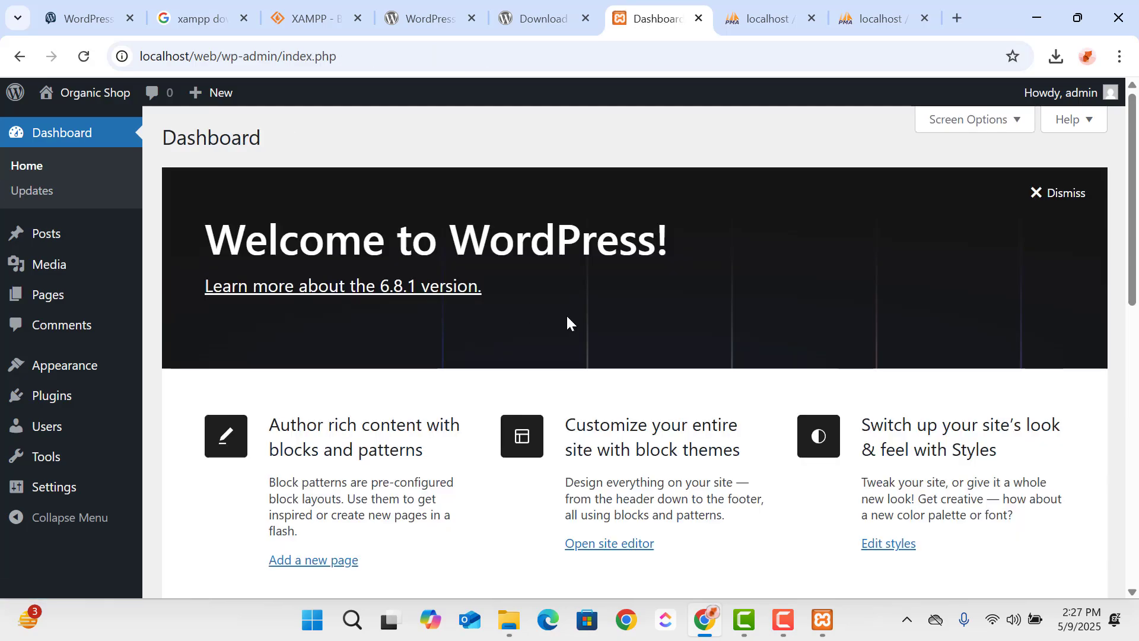
scroll(475, 338, "down", 4)
scroll(158, 354, "up", 2)
scroll(158, 347, "up", 2)
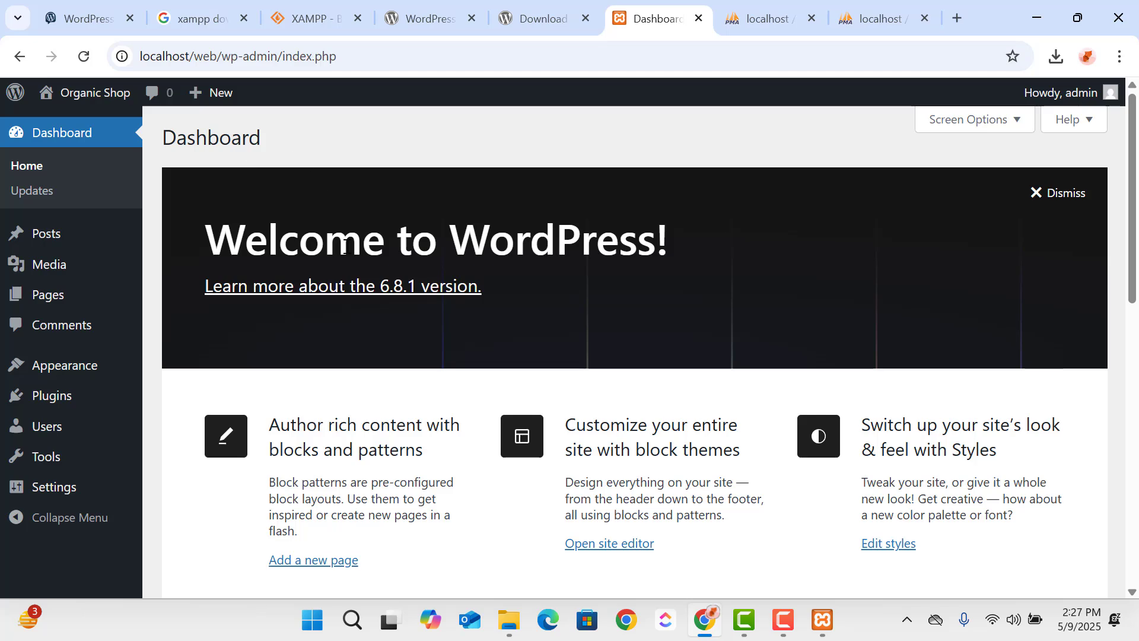
- Revisit the XAMPP files page on SourceForge and go back to the Apache Friends download page
left_click(306, 19)
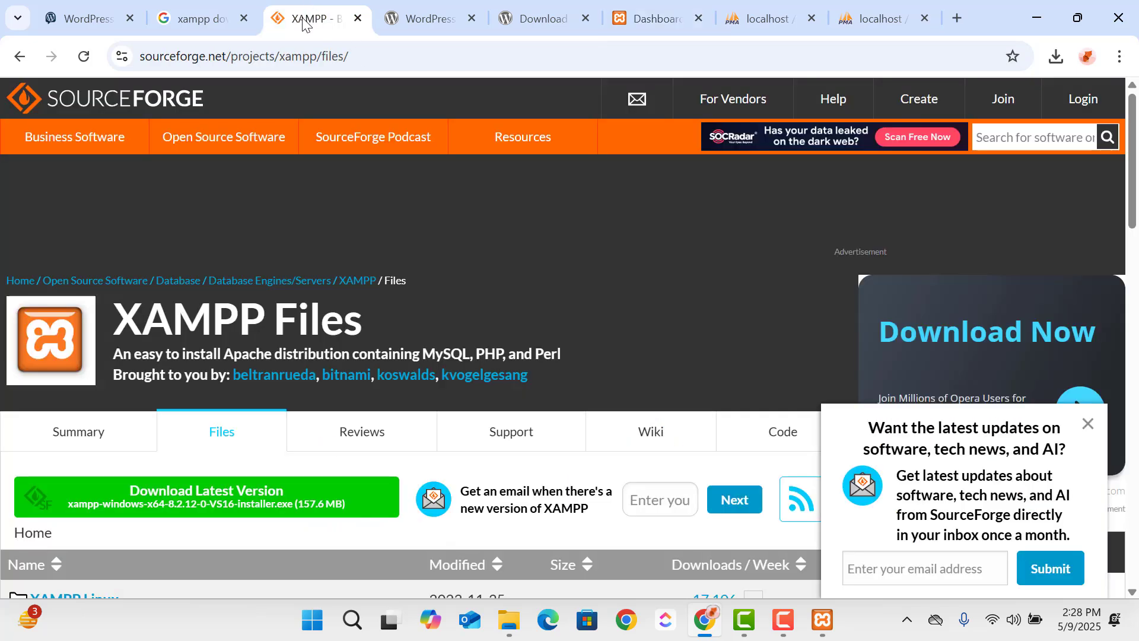
left_click(224, 16)
left_click(297, 18)
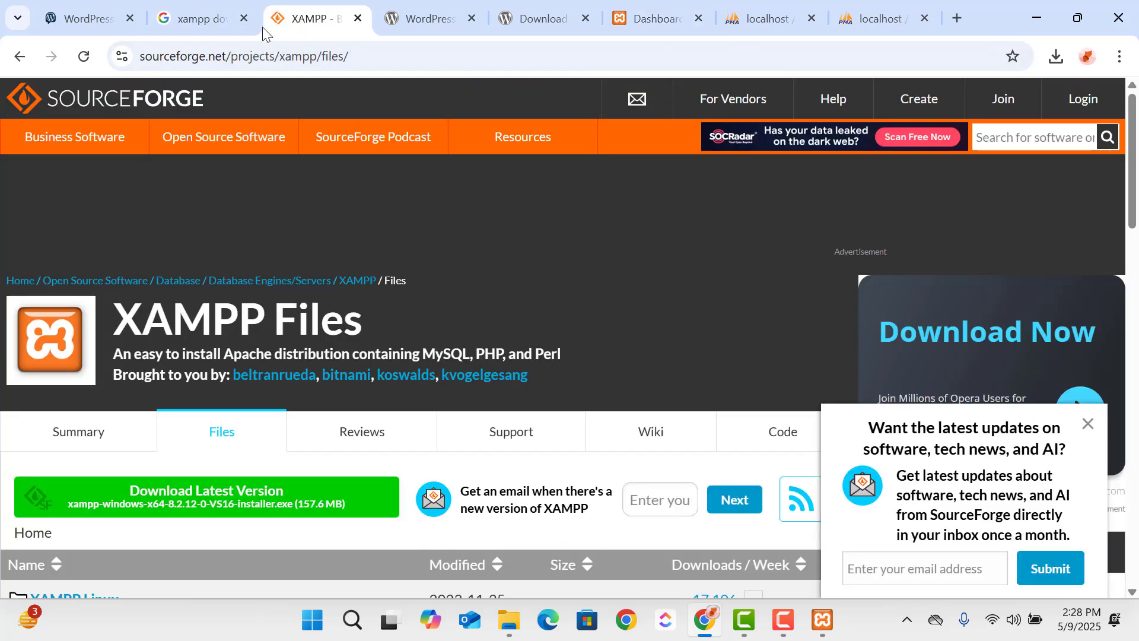
left_click(20, 57)
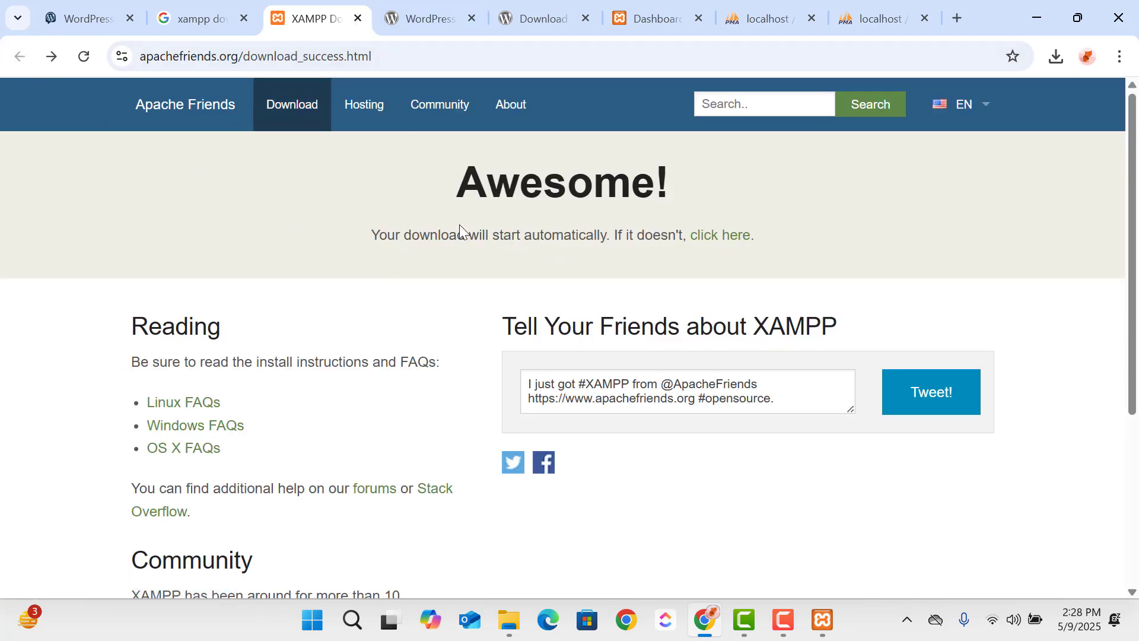
- Reopen the Download XAMPP result from the Google search and review the Windows versions offered on the Apache Friends page
left_click(204, 19)
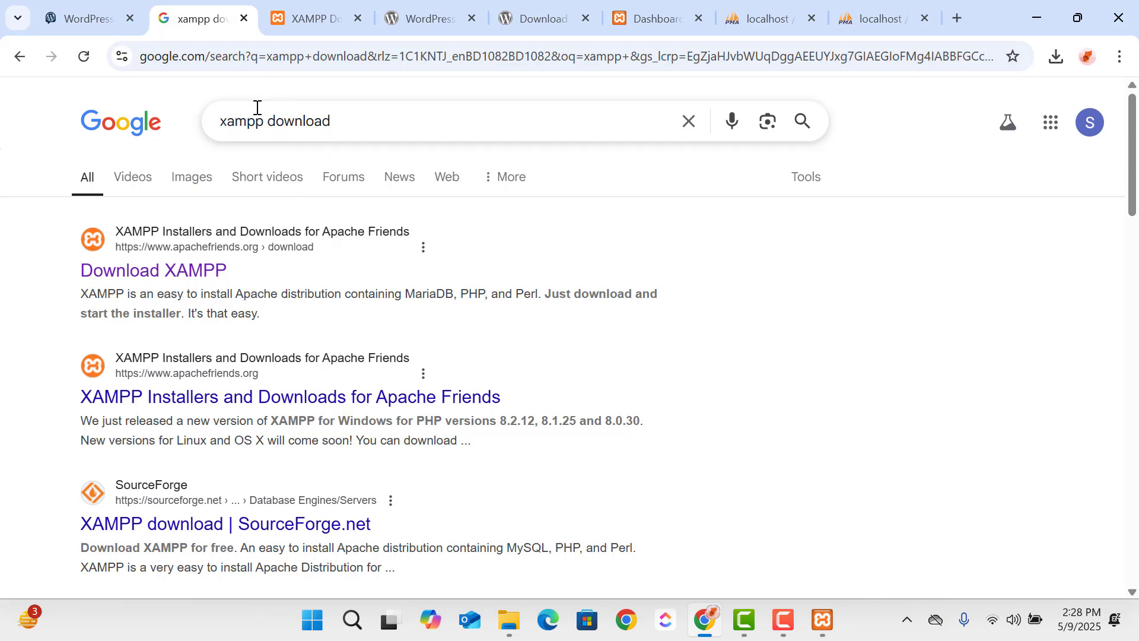
left_click_drag(369, 128, 180, 125)
left_click(193, 278)
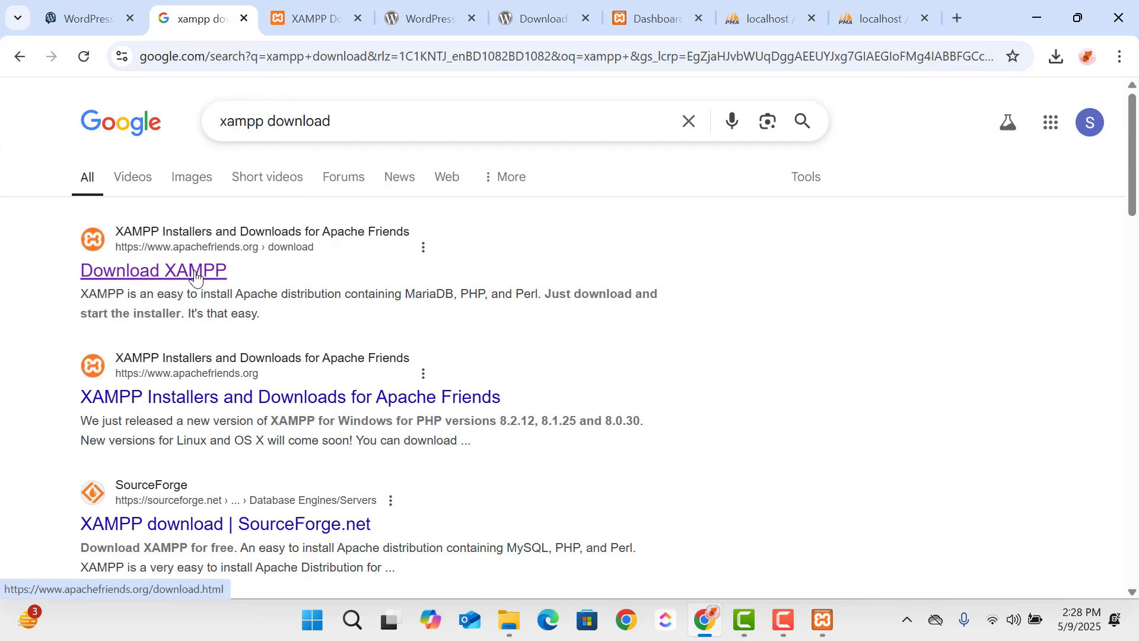
scroll(516, 399, "down", 3)
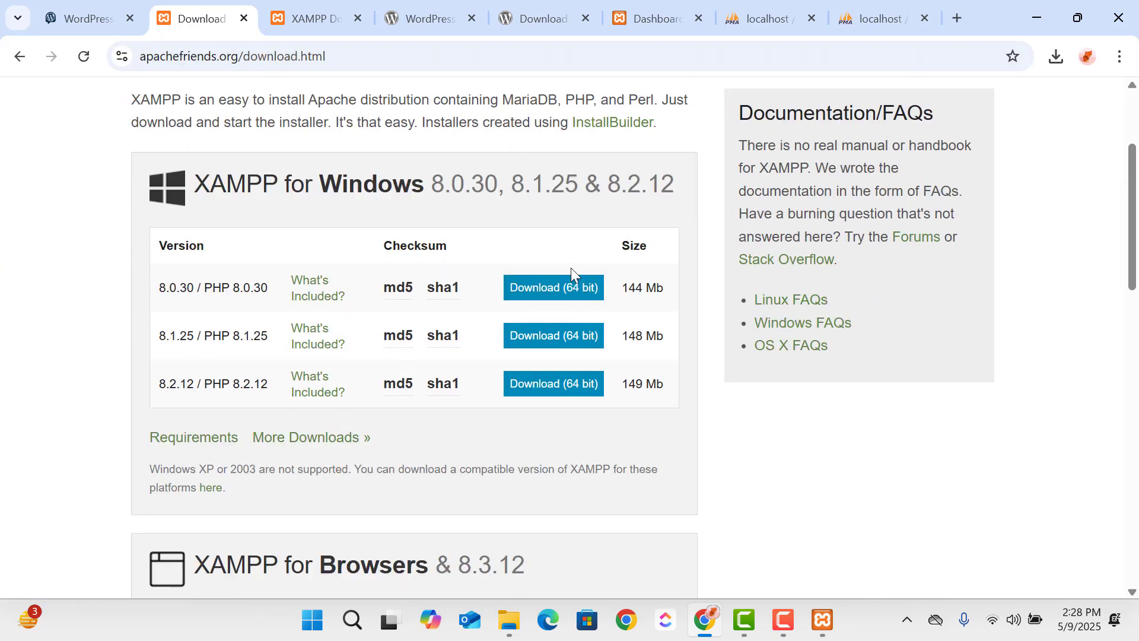
scroll(556, 310, "up", 2)
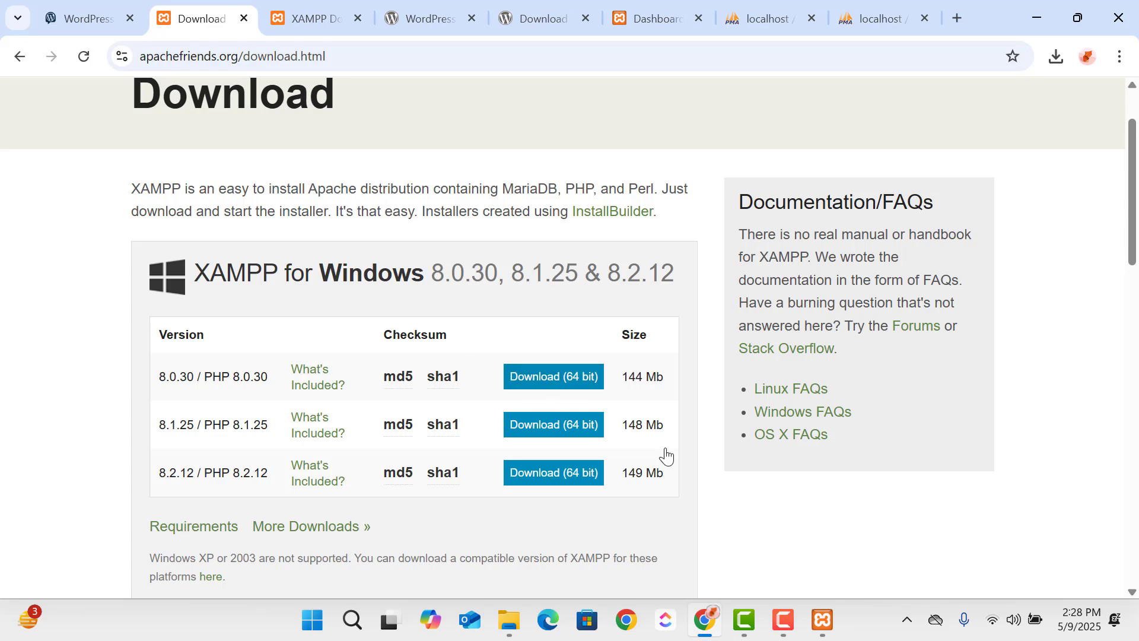
- Stop the MySQL module in the XAMPP Control Panel and reload the WordPress dashboard to check how the site responds without its database
left_click(833, 623)
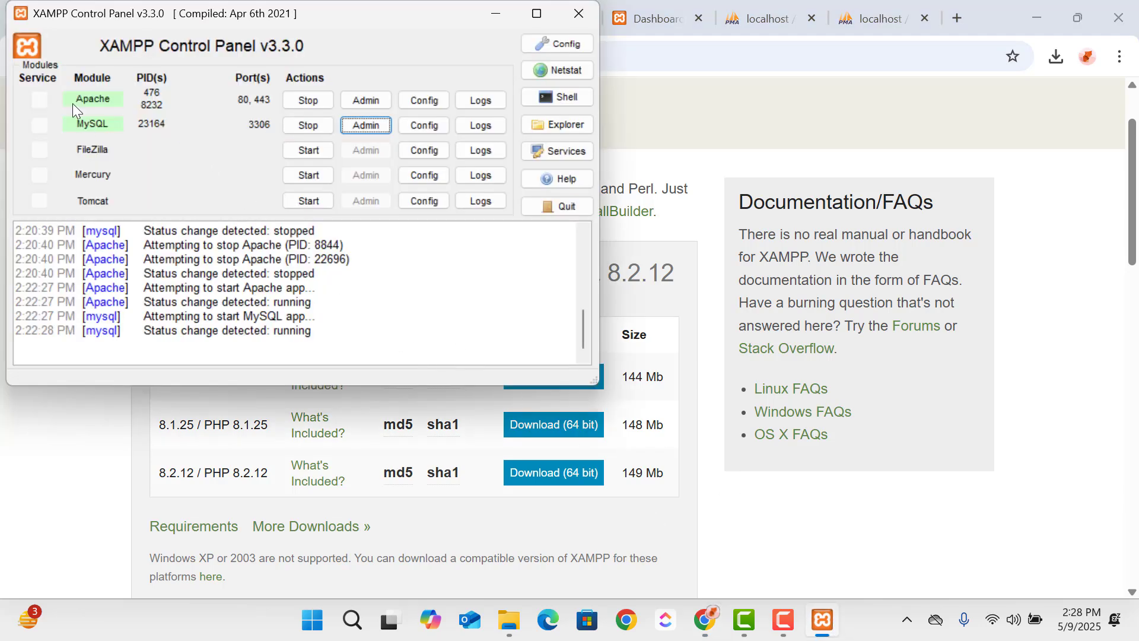
left_click(301, 131)
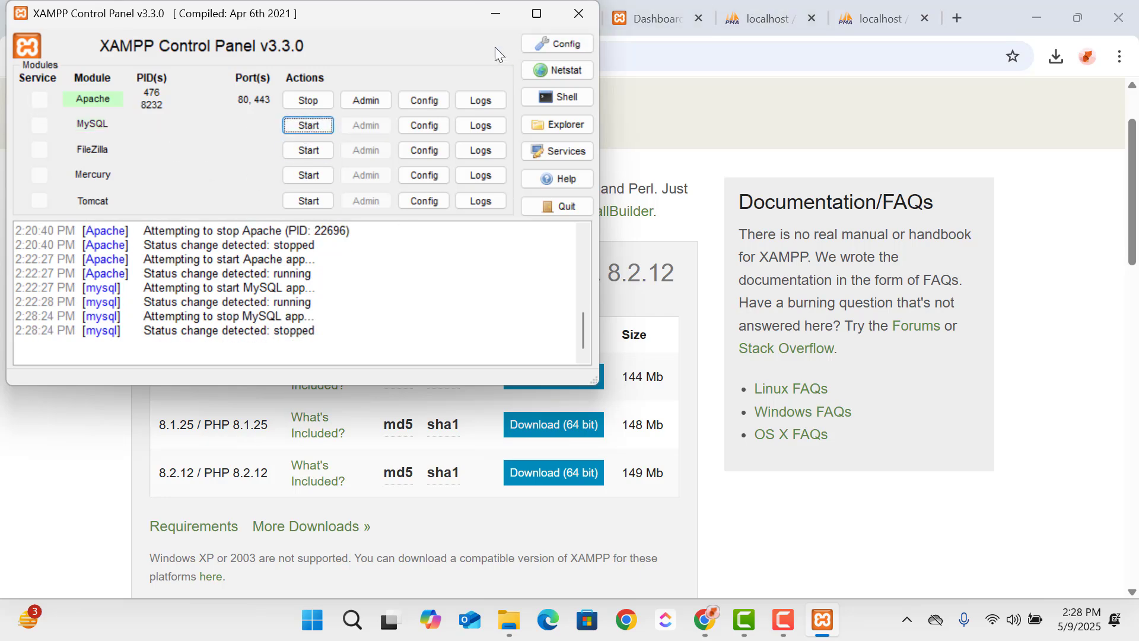
left_click(483, 17)
left_click(769, 19)
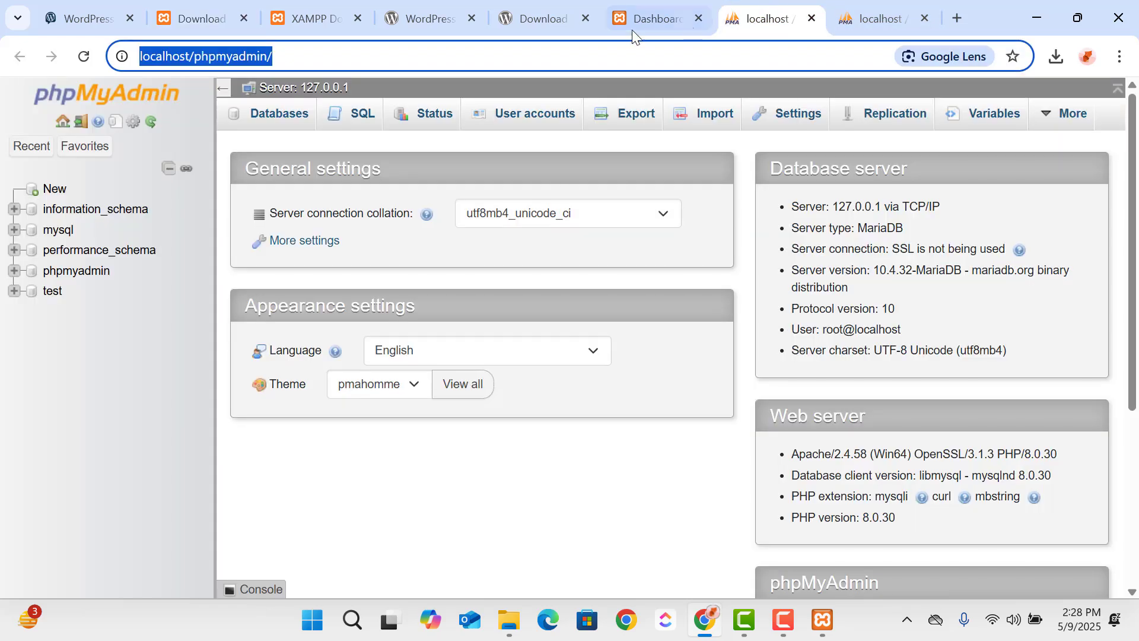
left_click(629, 28)
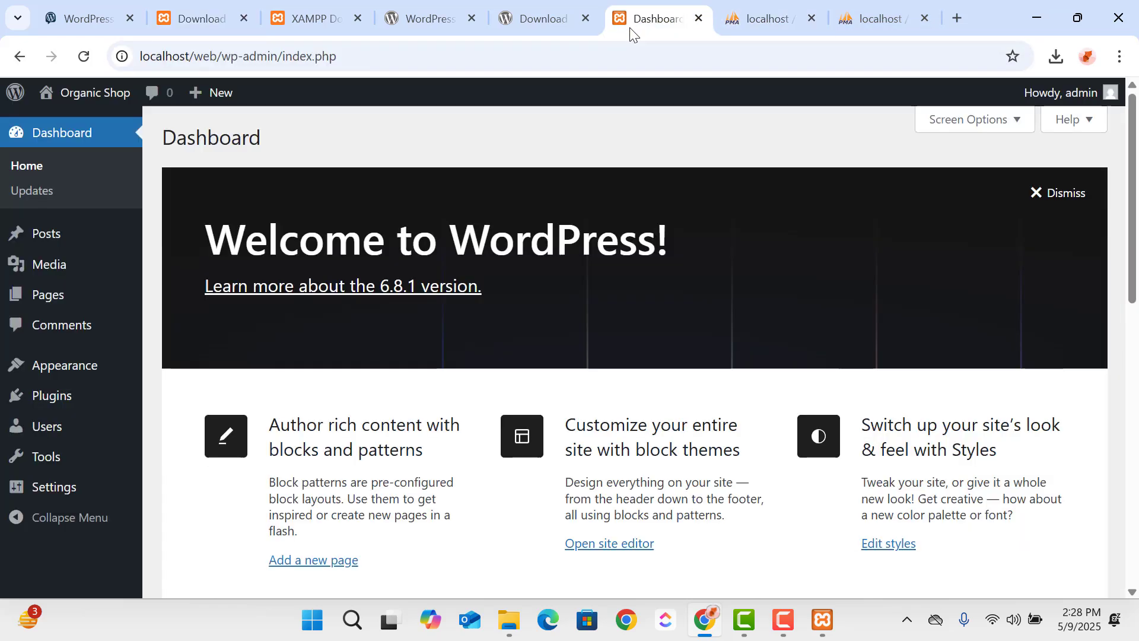
left_click(83, 56)
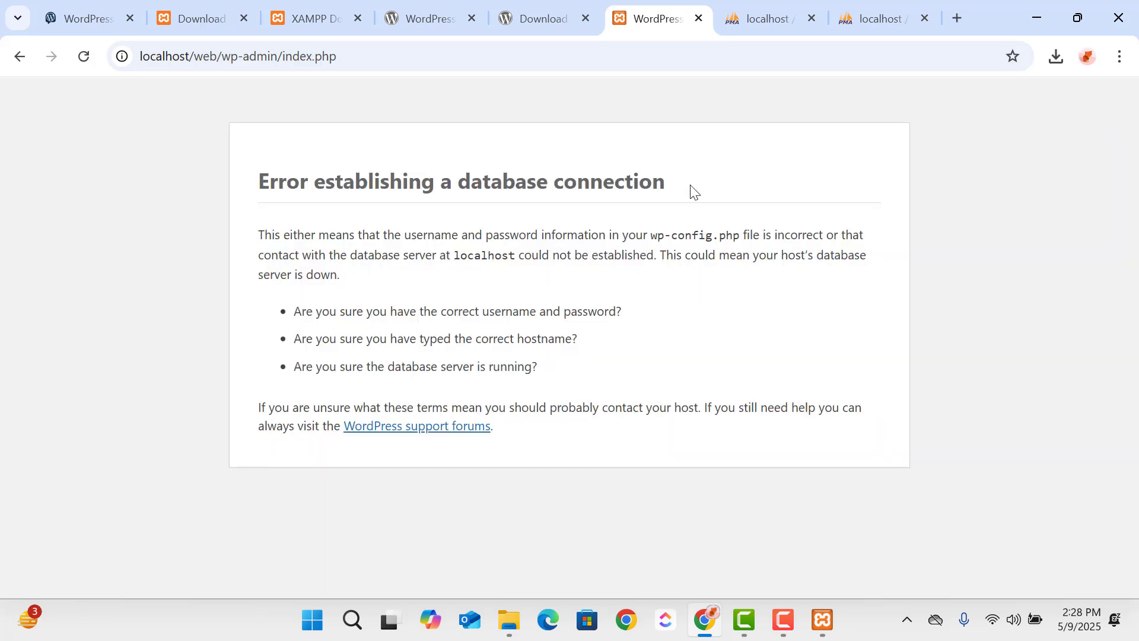
left_click_drag(691, 191, 226, 213)
triple_click(807, 326)
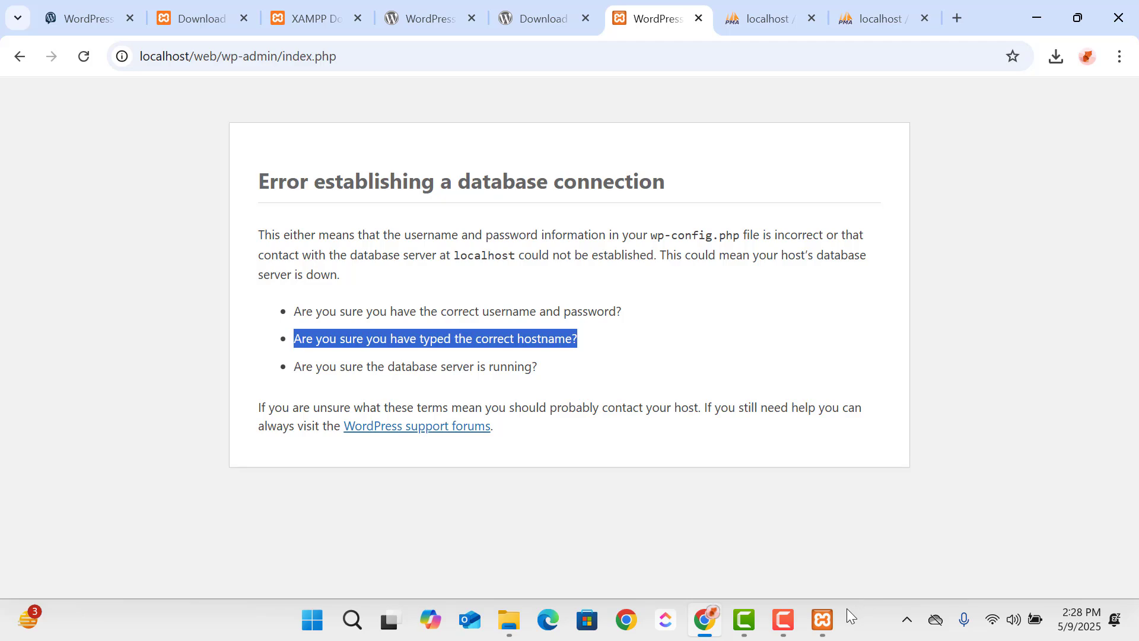
- Start the MySQL module again in the XAMPP Control Panel and reload the WordPress dashboard
left_click(823, 619)
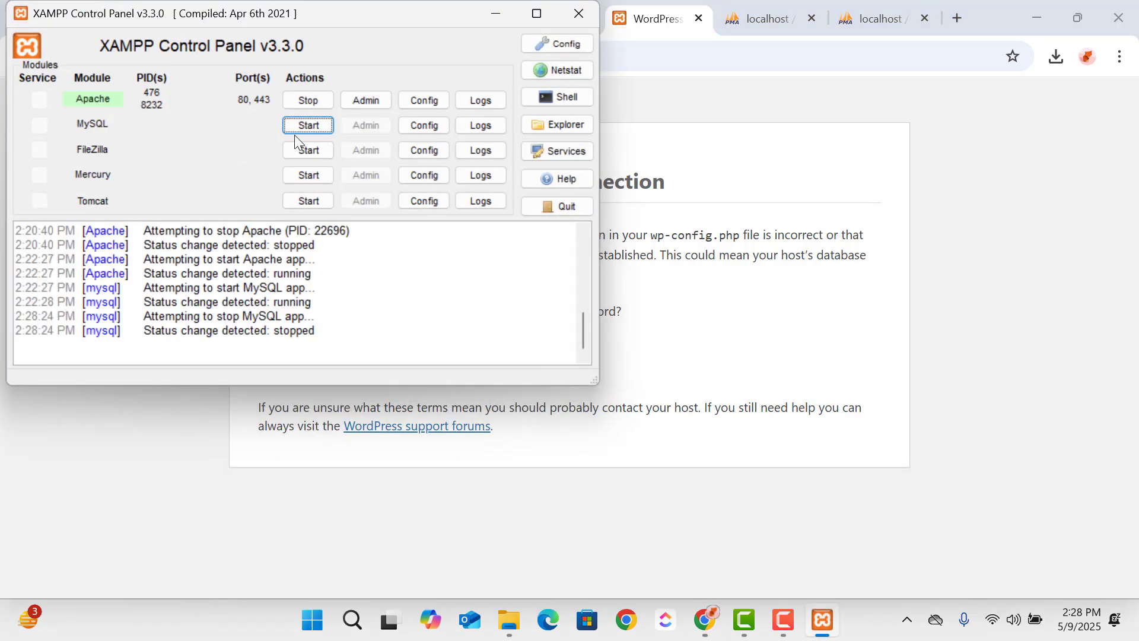
left_click(297, 132)
left_click(877, 369)
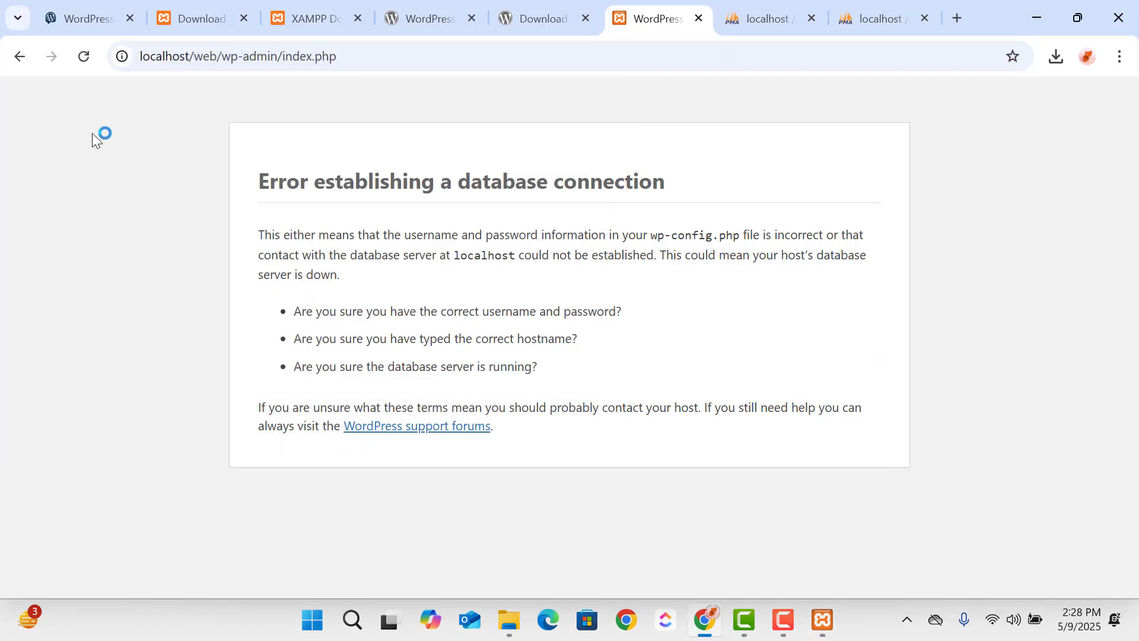
left_click(84, 58)
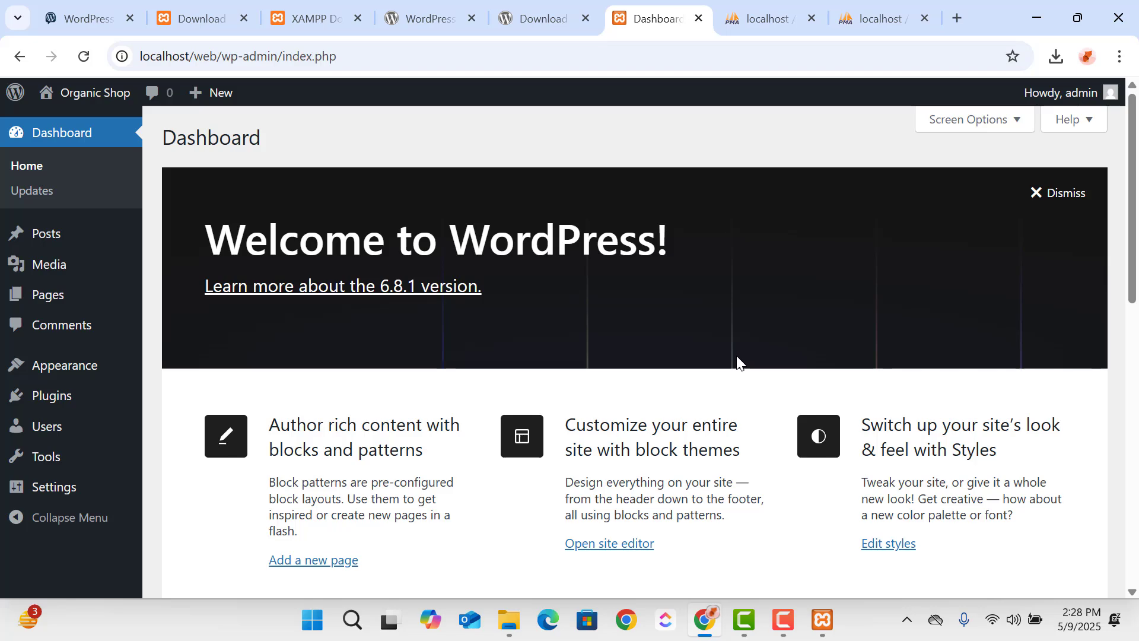
- Look over the WordPress dashboard home and dismiss its welcome panel
scroll(736, 363, "down", 3)
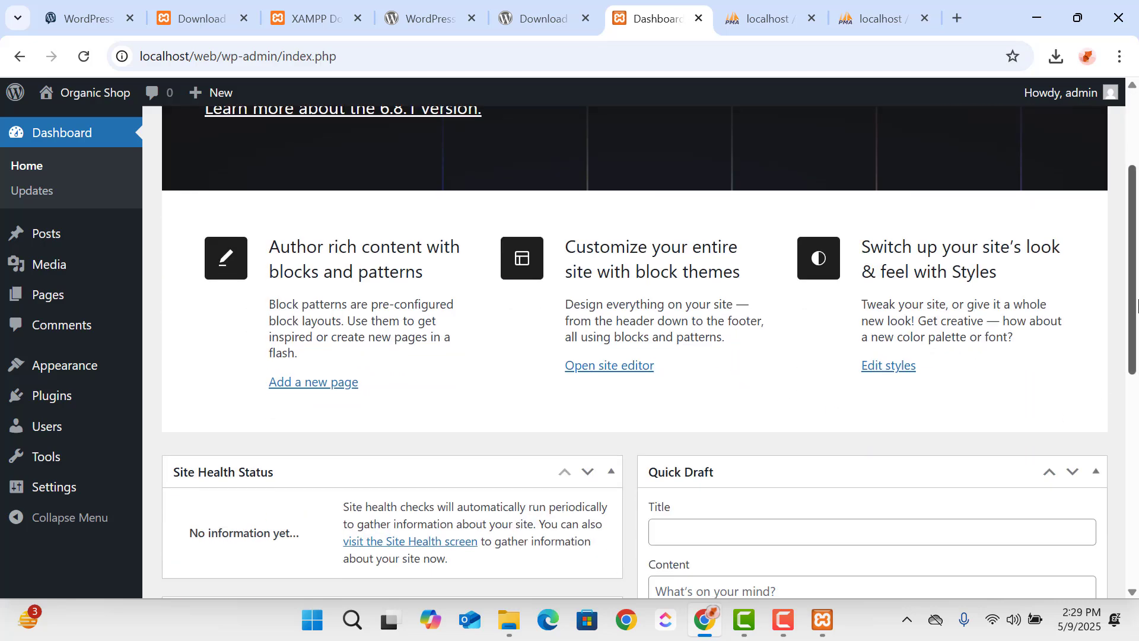
left_click_drag(1133, 302, 1136, 235)
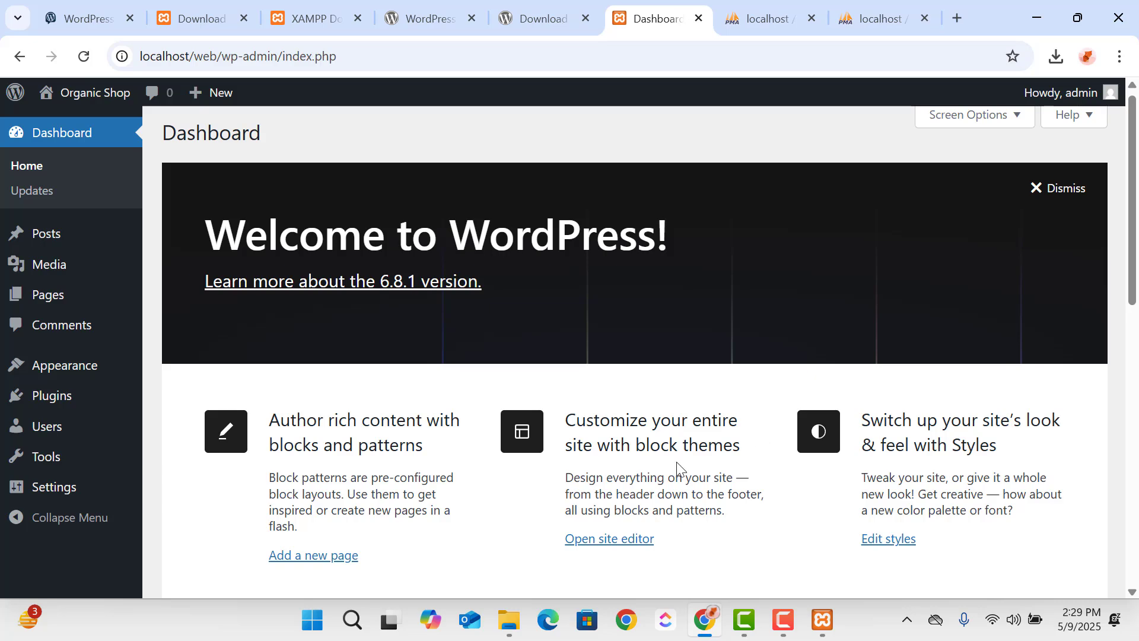
scroll(729, 426, "up", 1)
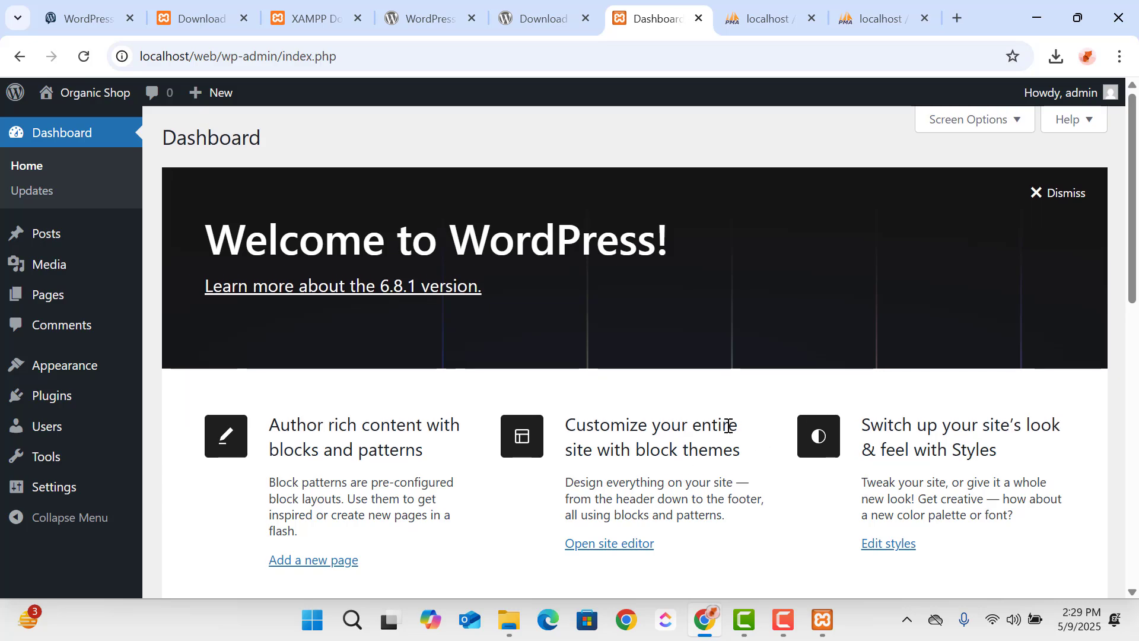
left_click(1068, 191)
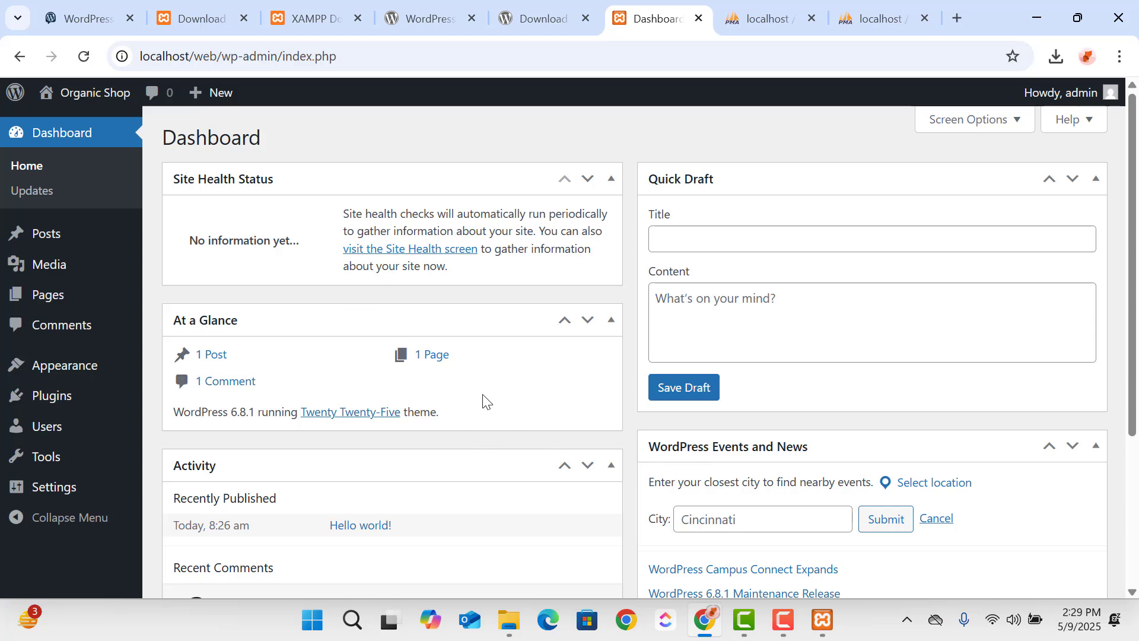
- Go from the WordPress for Absolute Beginners course page to the training site's home page and view its featured courses
left_click(58, 3)
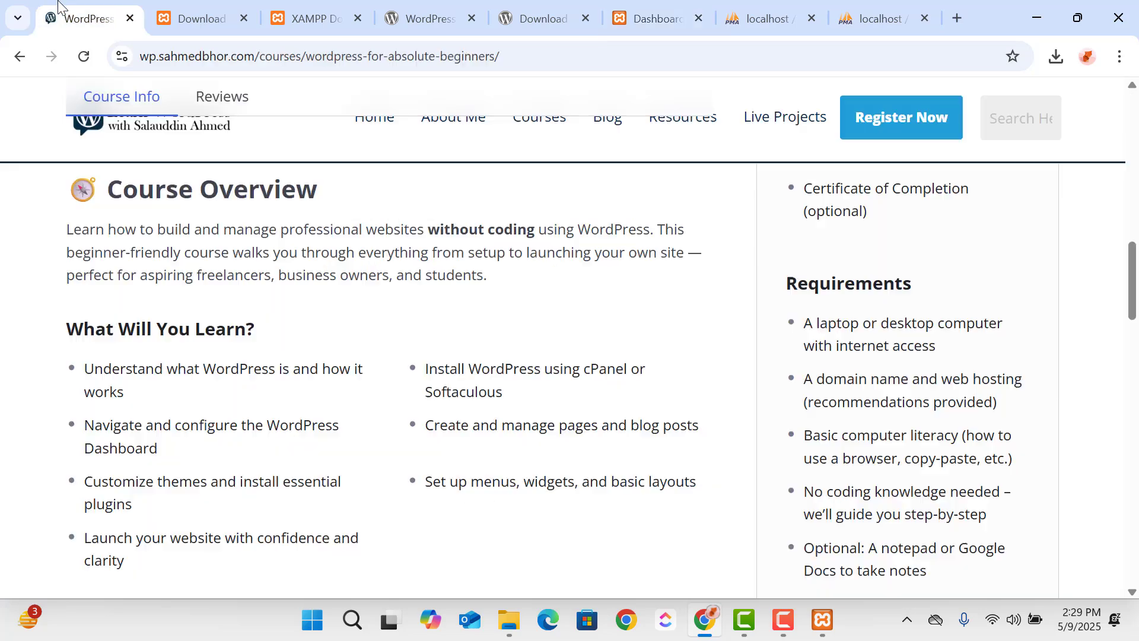
scroll(507, 323, "up", 10)
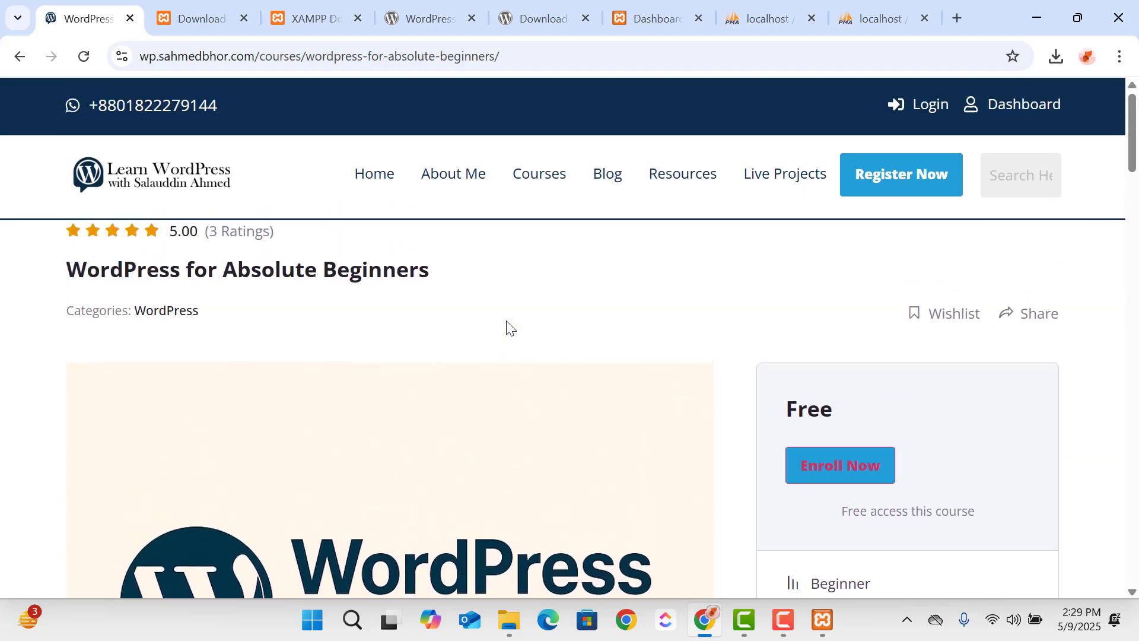
left_click(90, 178)
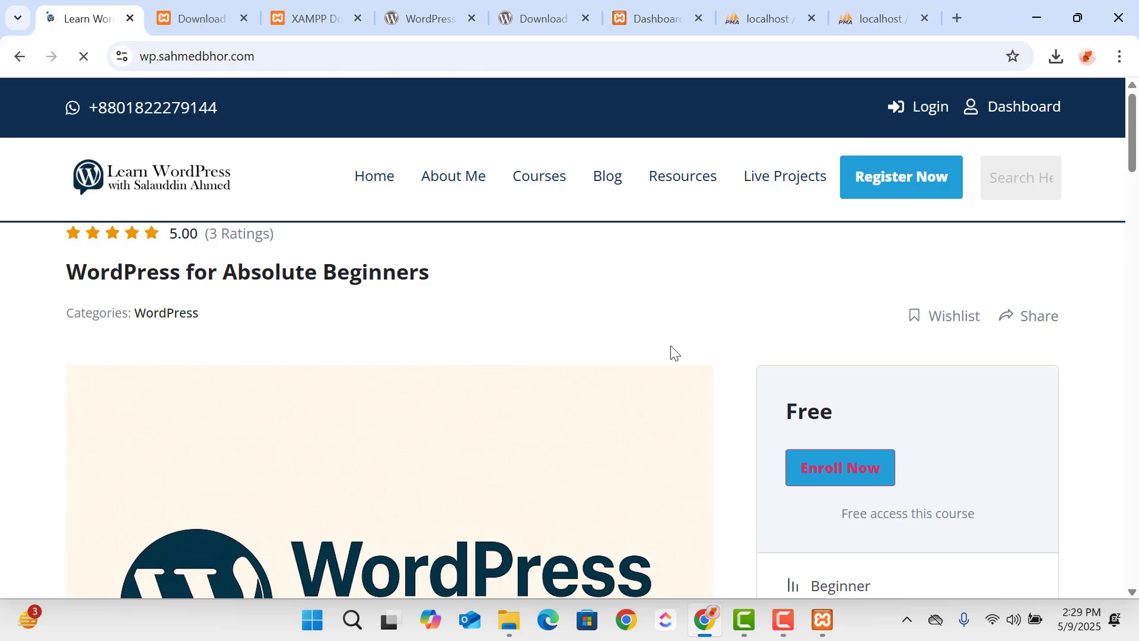
scroll(642, 364, "down", 12)
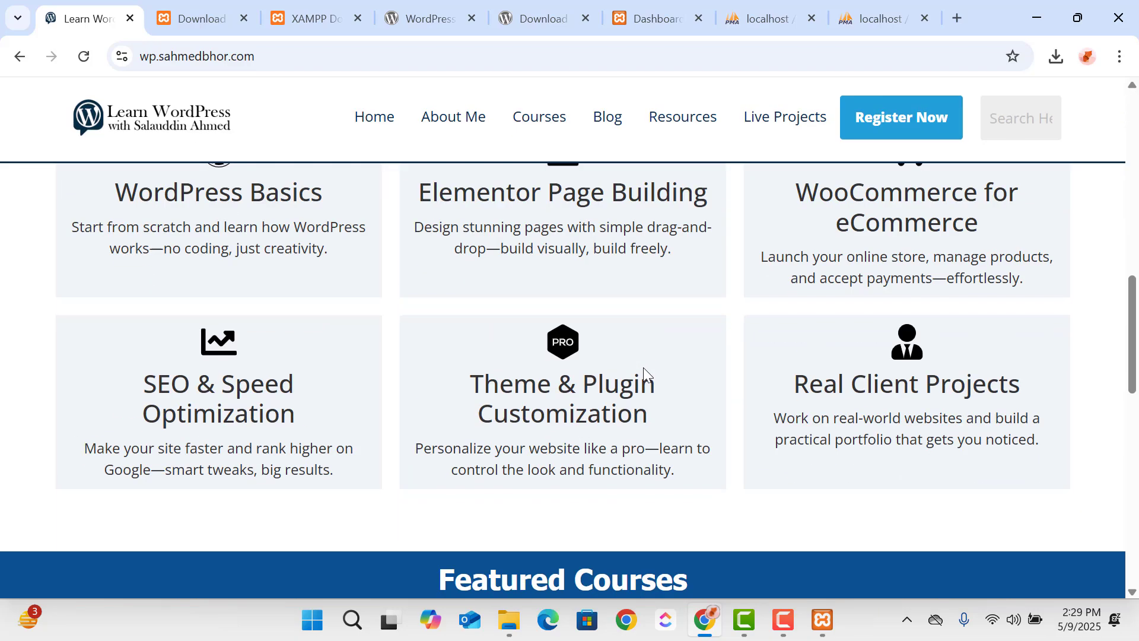
scroll(644, 368, "down", 8)
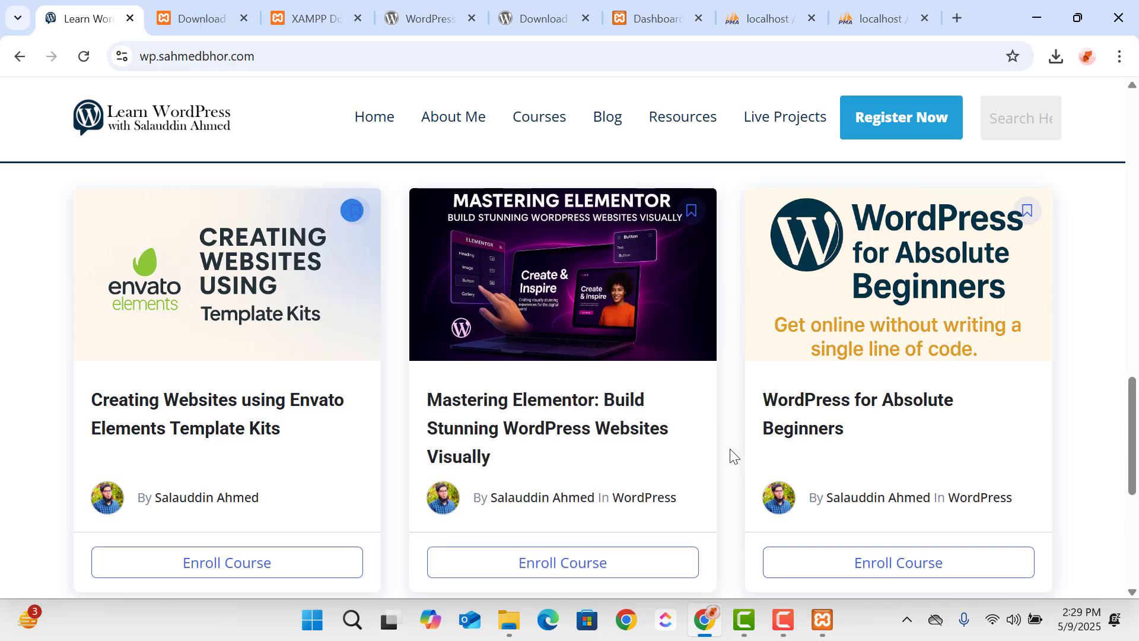
- Open YouTube in a new browser tab, go to the signed-in account's channel, and examine its handle and videos
left_click(955, 18)
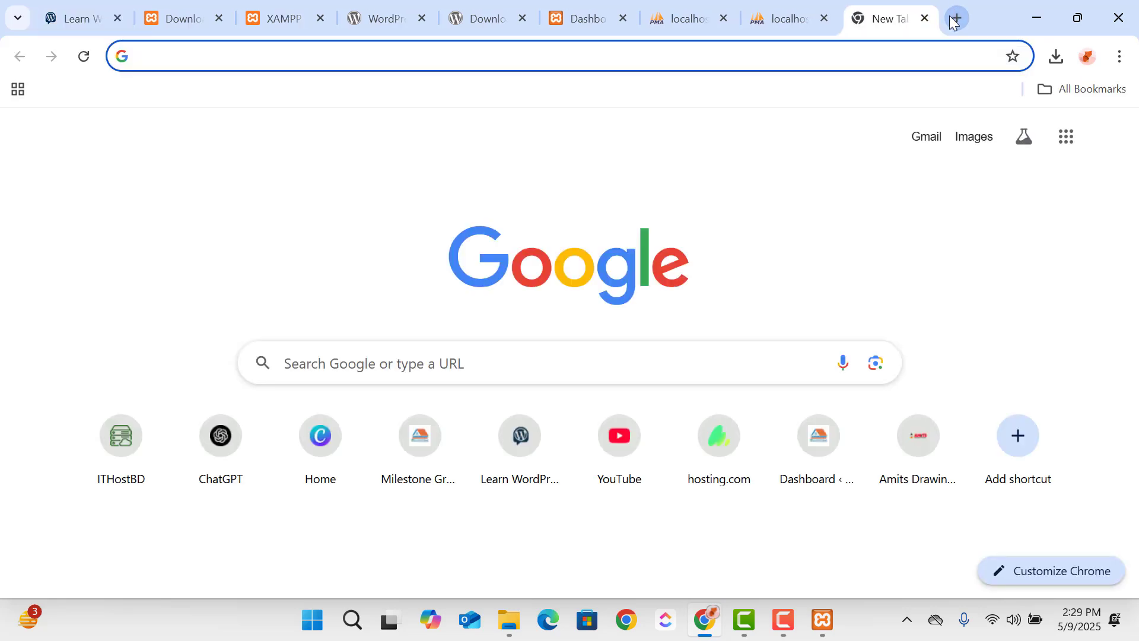
type("you")
key("Return")
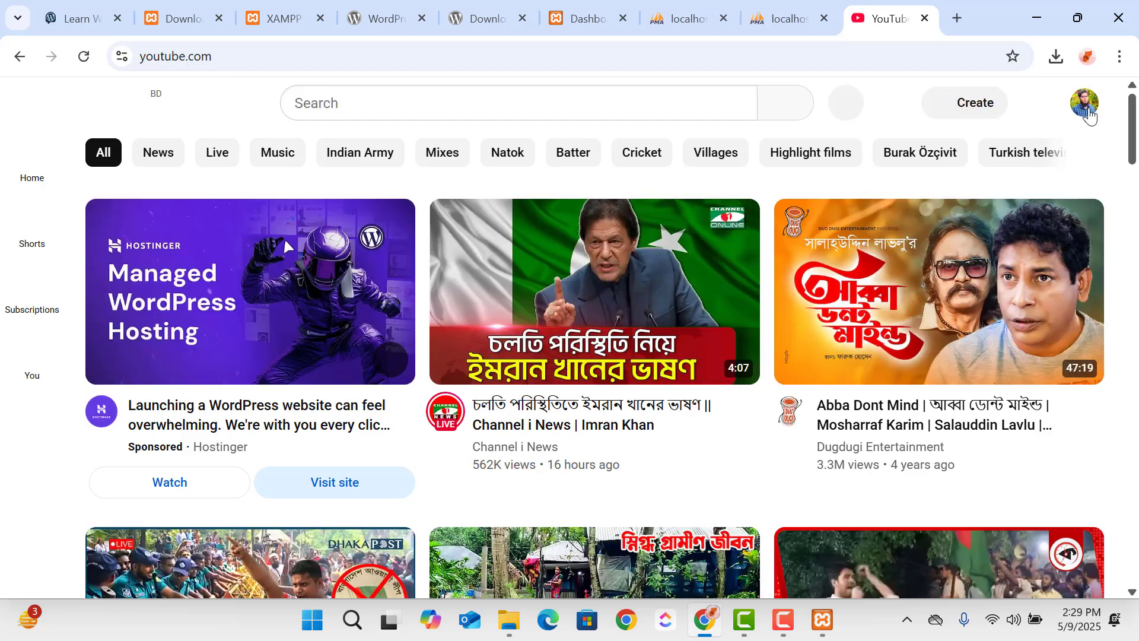
left_click(1088, 108)
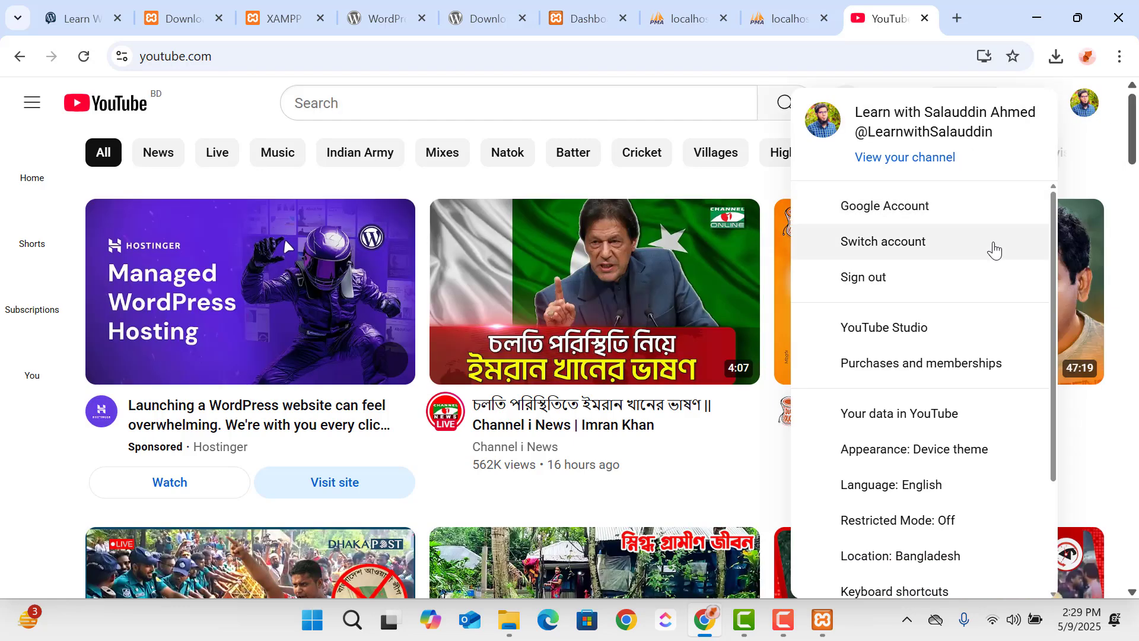
left_click(937, 156)
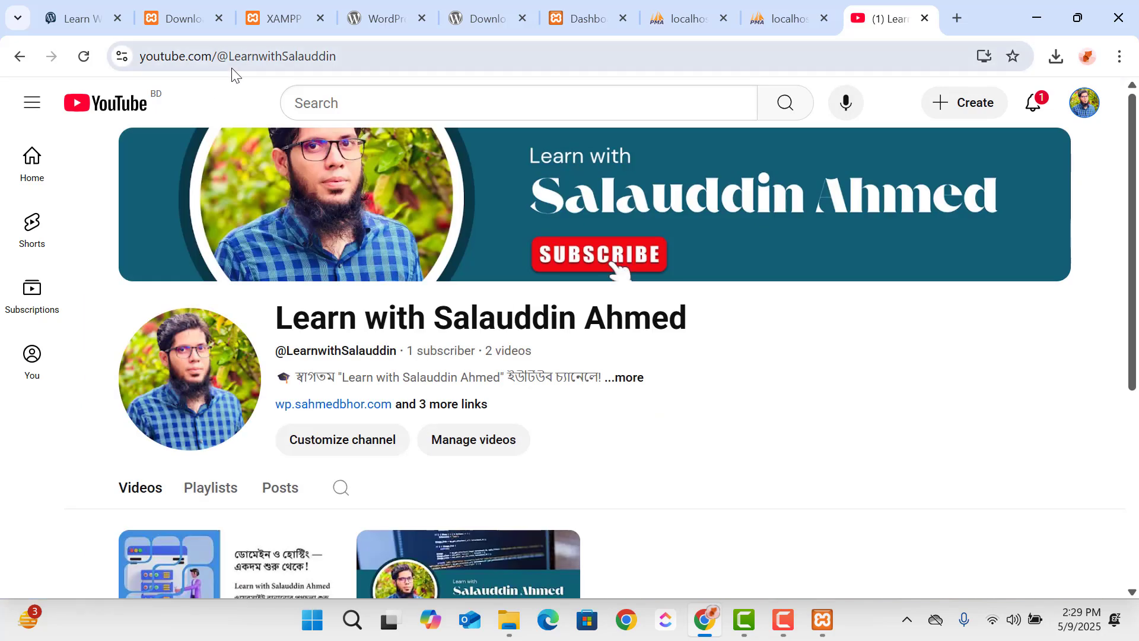
left_click(231, 61)
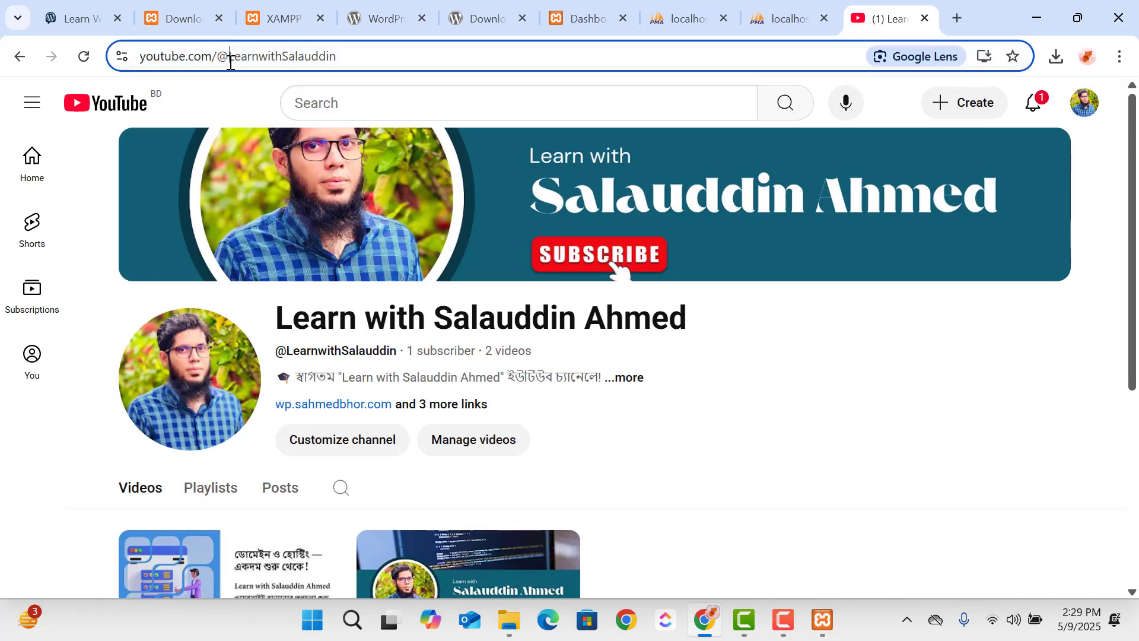
left_click_drag(231, 61, 404, 76)
scroll(363, 526, "down", 4)
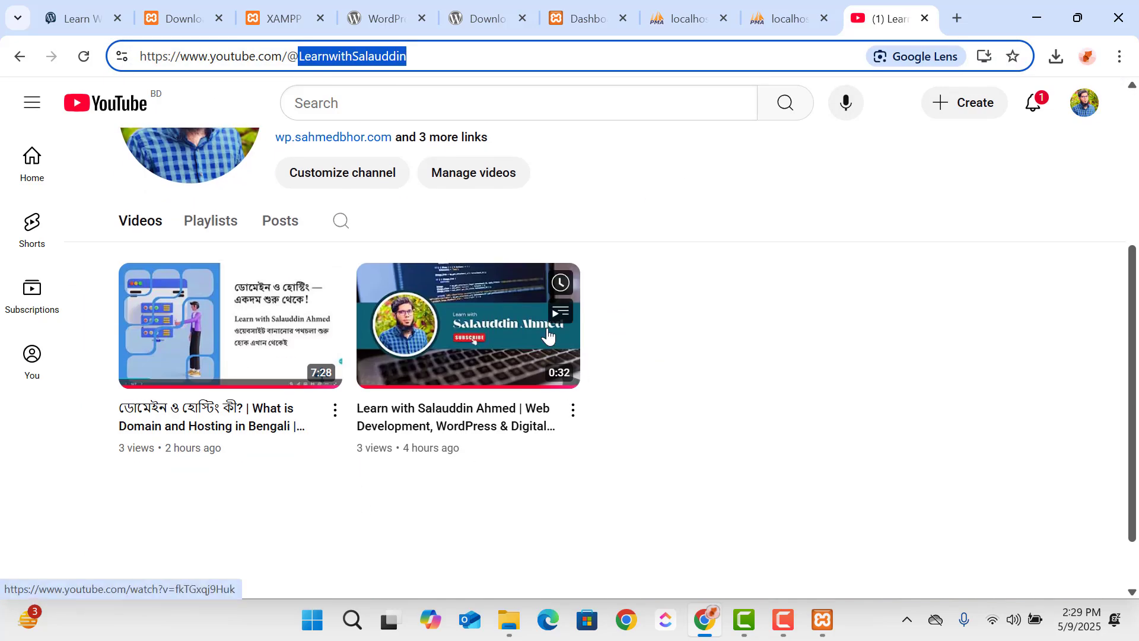